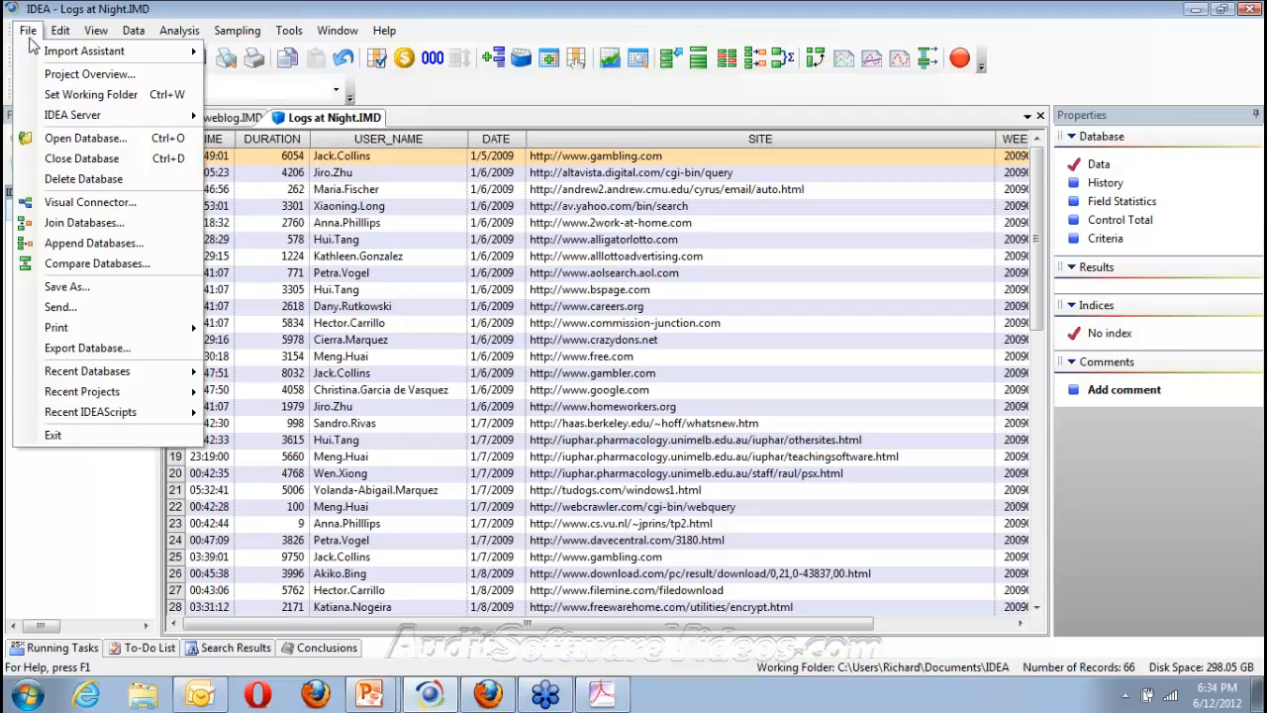
Step: Import Travel_report.prn from the Tutorial folder with the Import Assistant and create a standard layer from the selected sample line
click(29, 38)
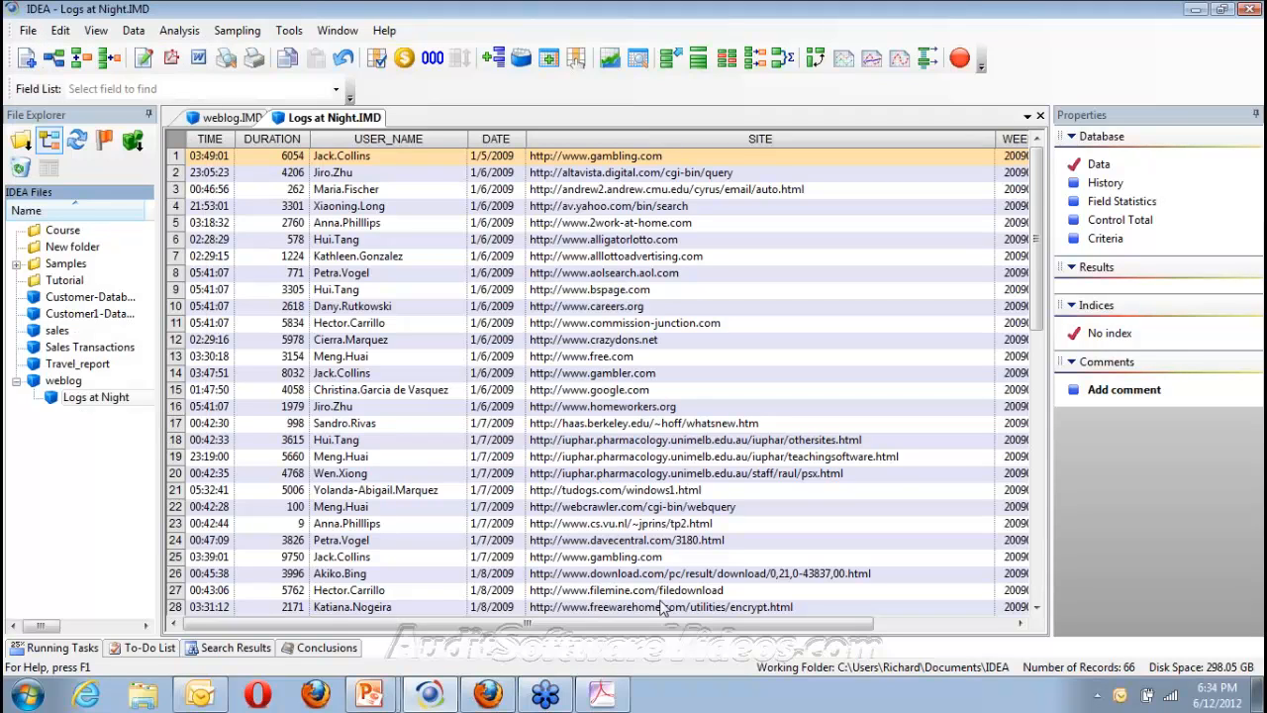
click(28, 31)
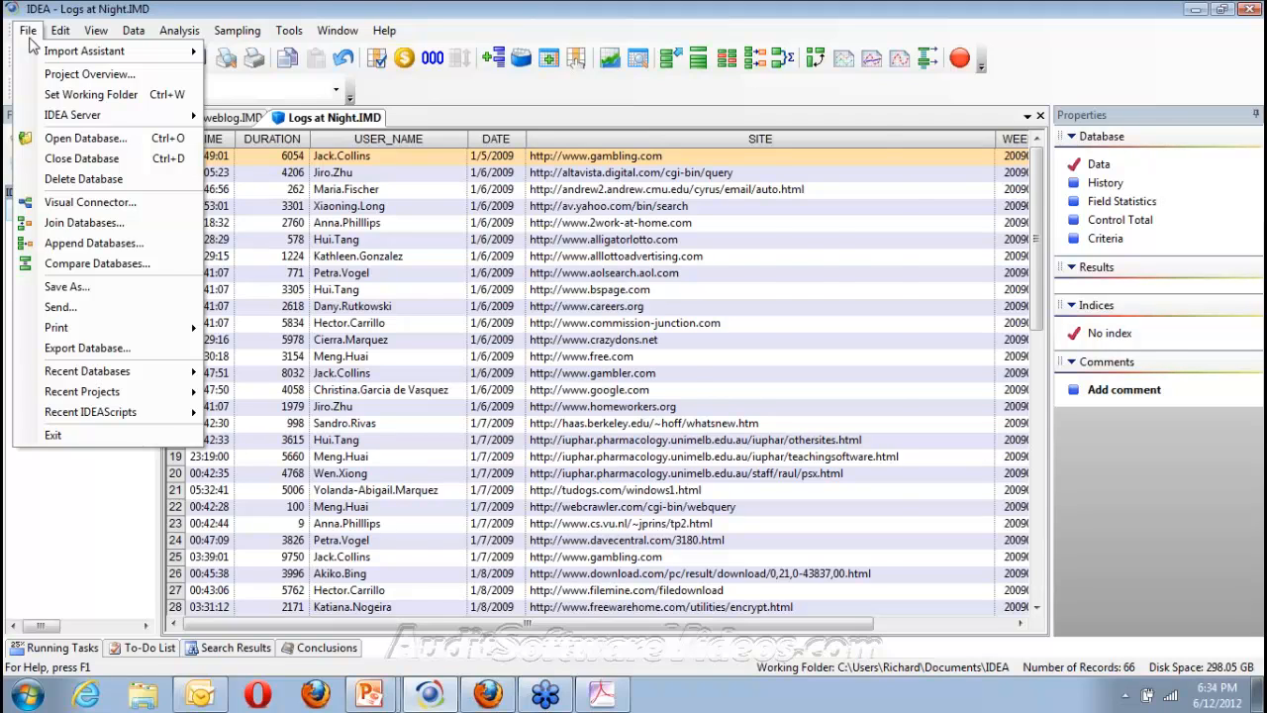
click(60, 50)
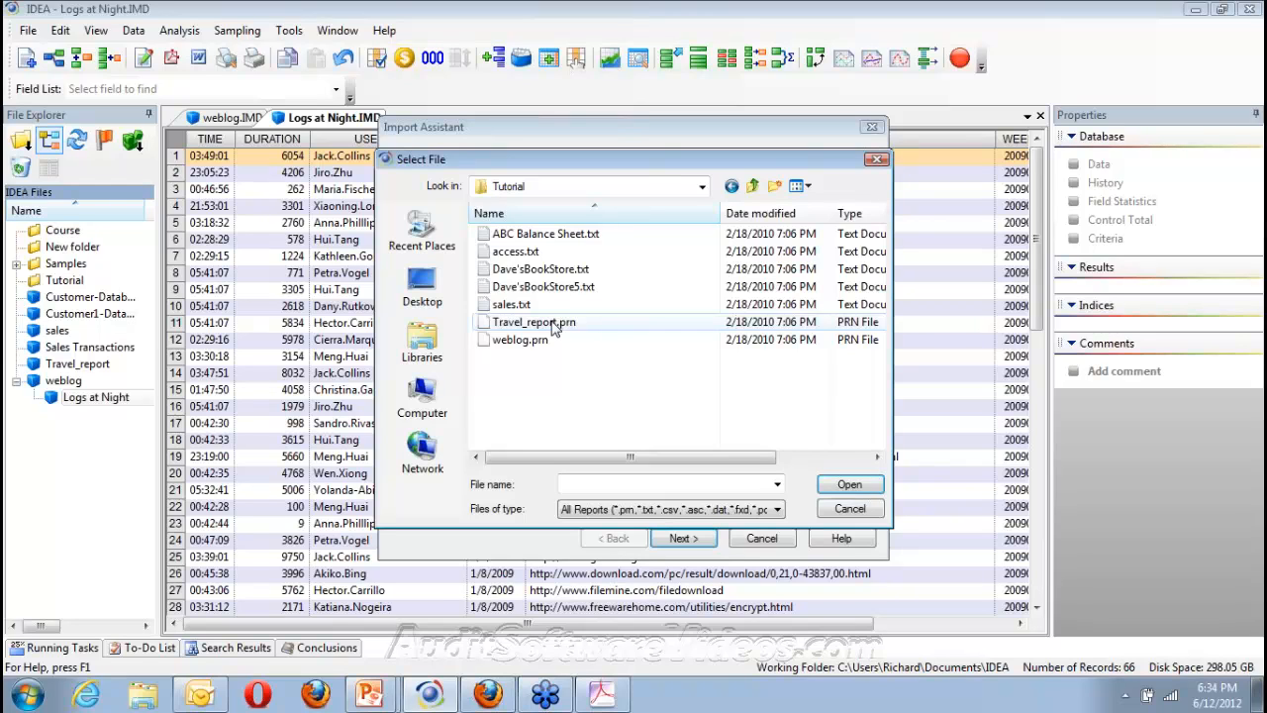
double_click(554, 323)
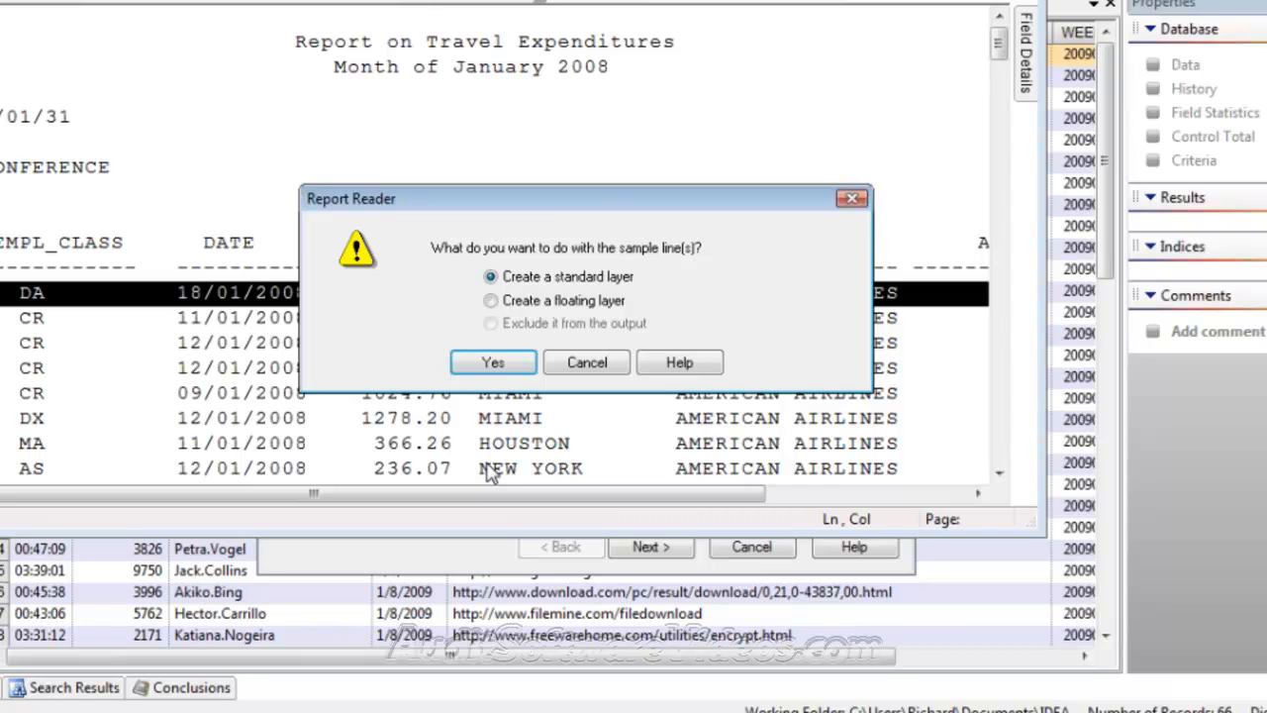
click(493, 362)
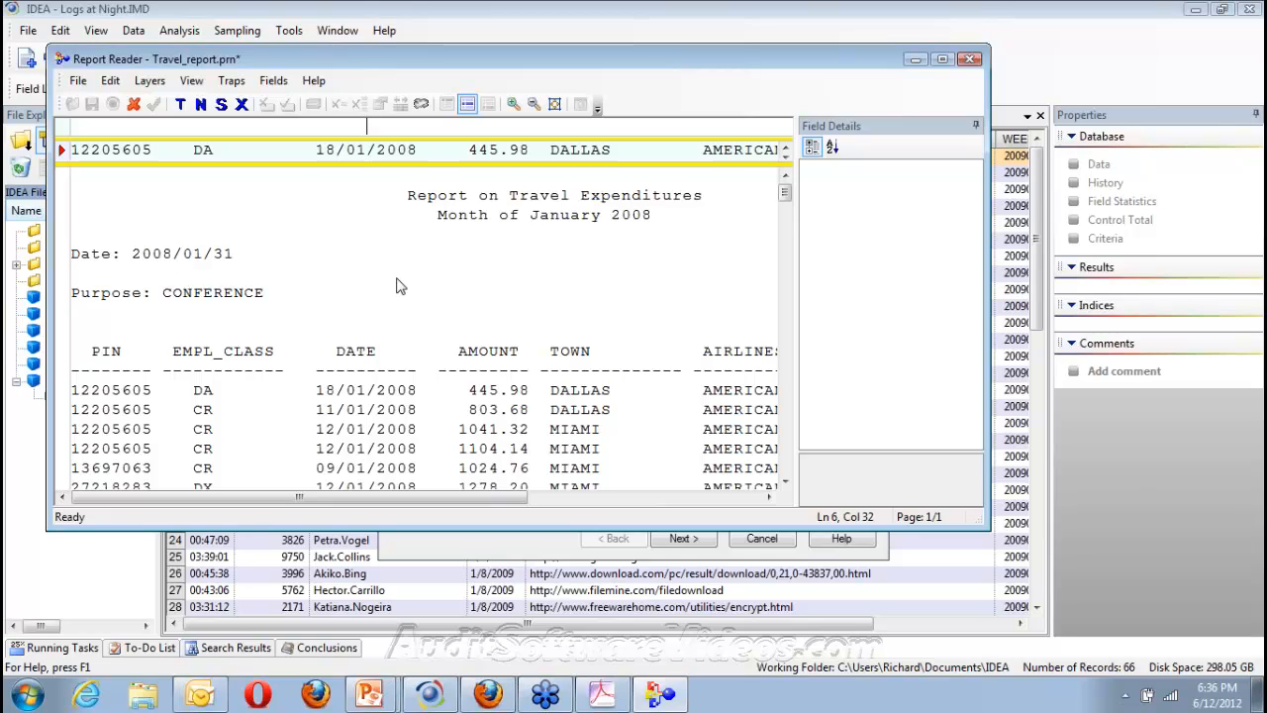
Step: Set a slash trap above the first slash of the sample line's date and check which report lines it captures
text(/)
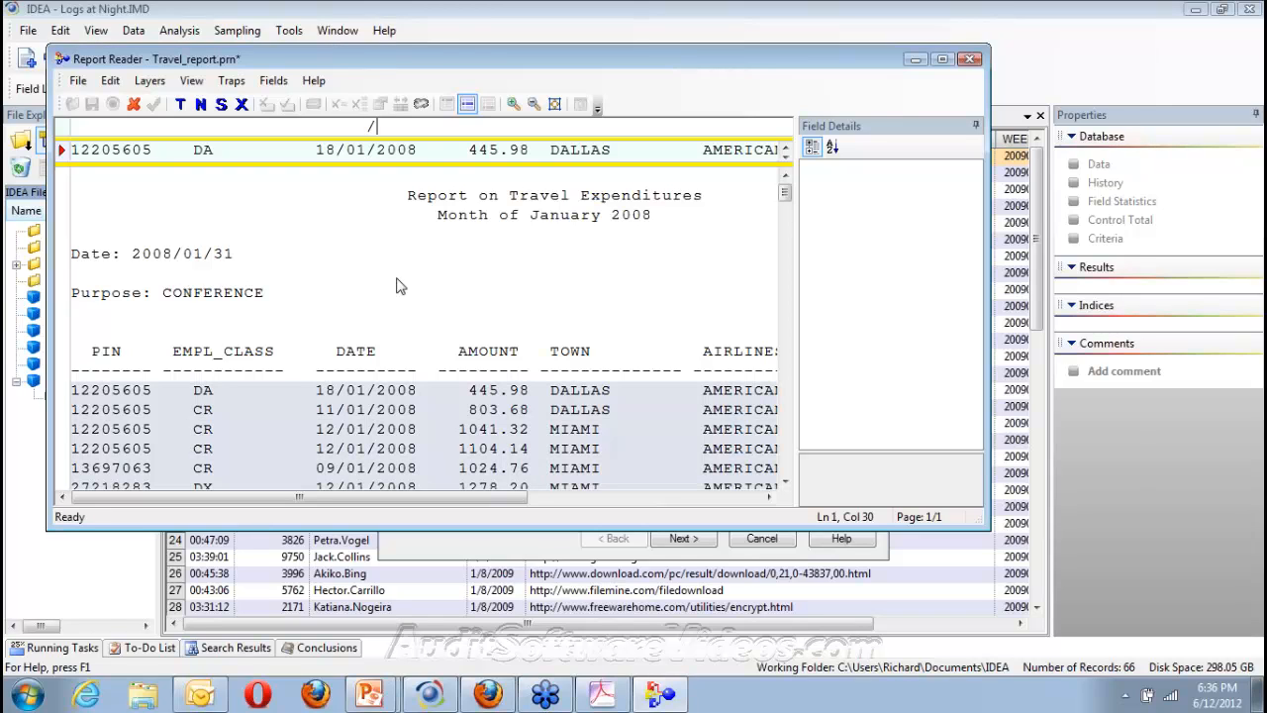
click(472, 289)
click(784, 194)
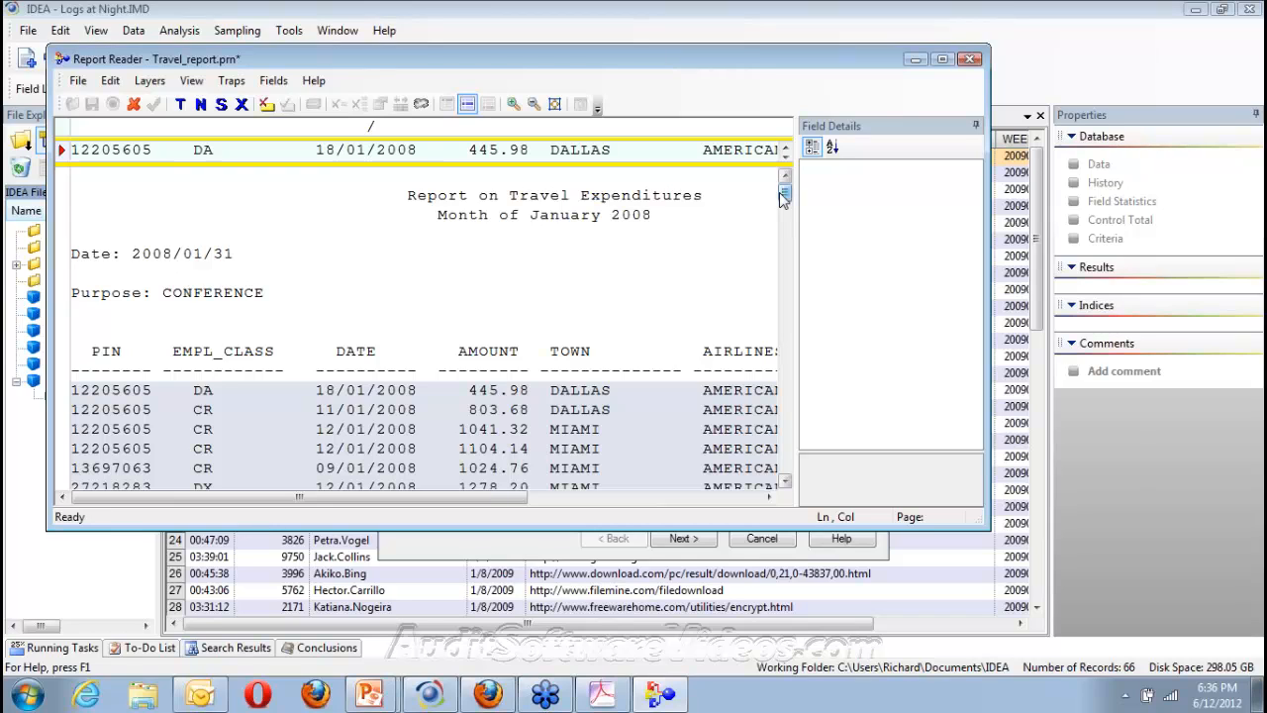
drag(784, 196, 785, 201)
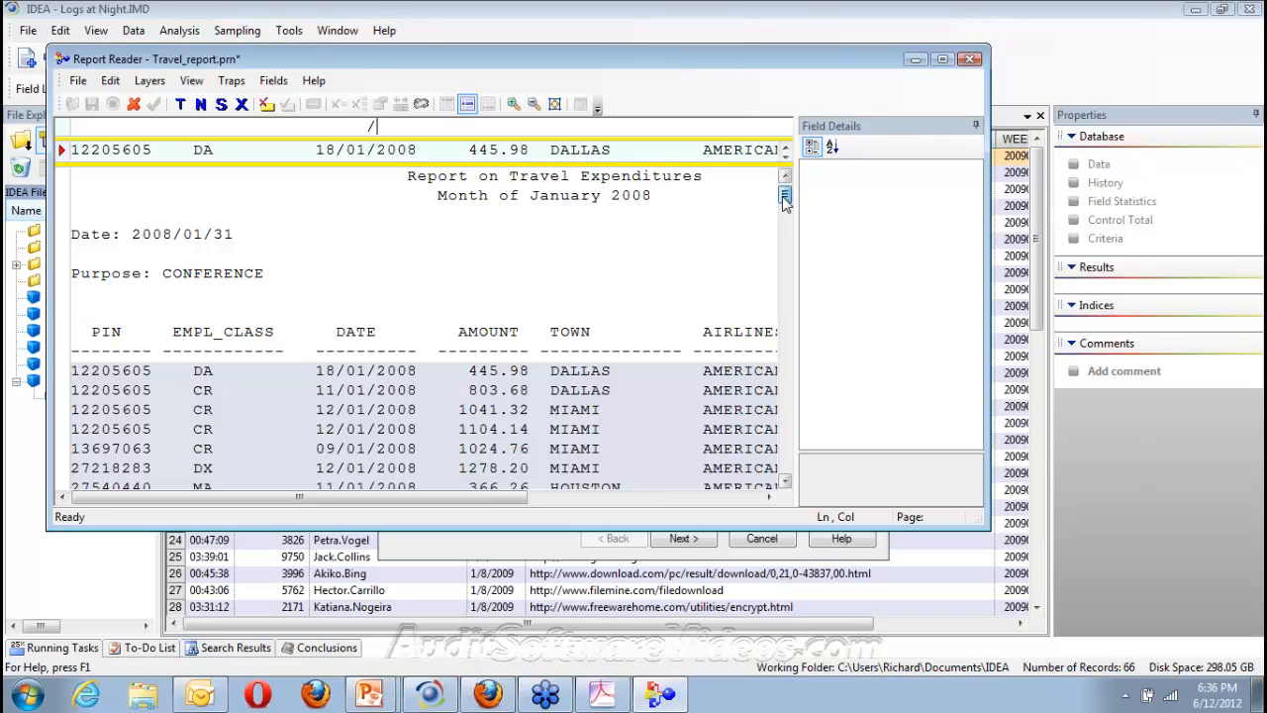
drag(784, 198, 784, 231)
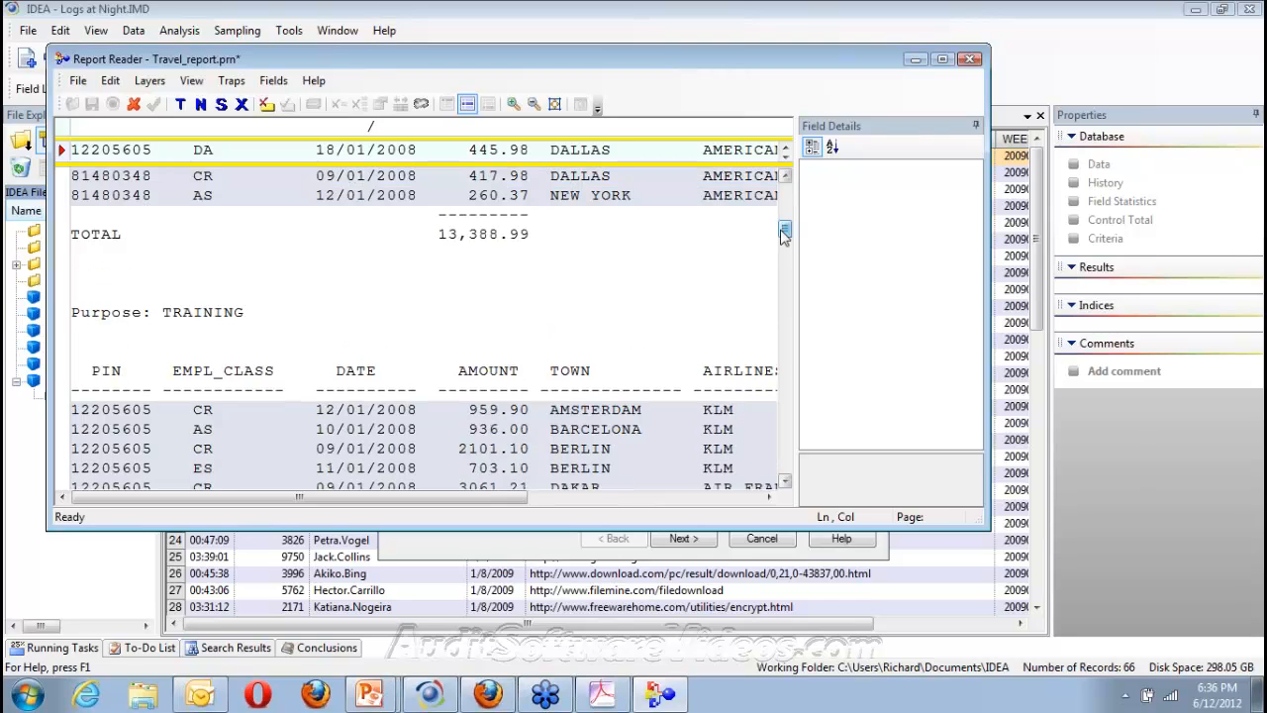
click(771, 369)
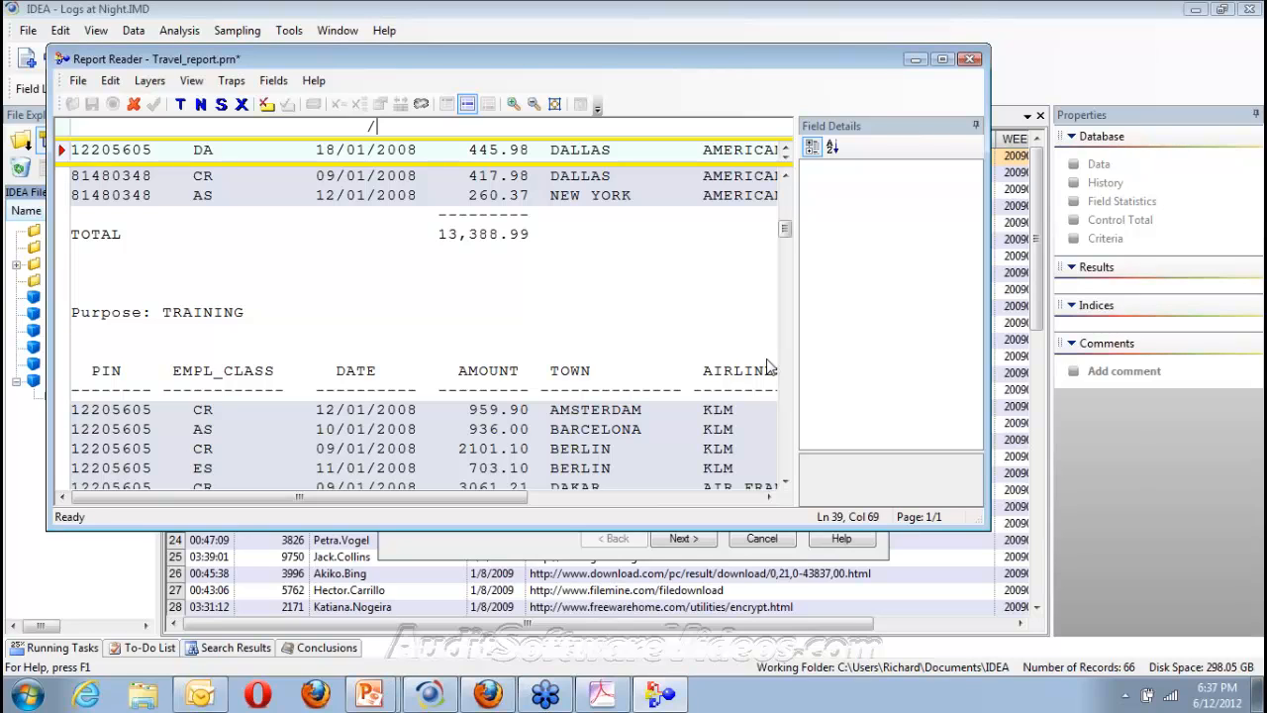
drag(785, 232, 784, 190)
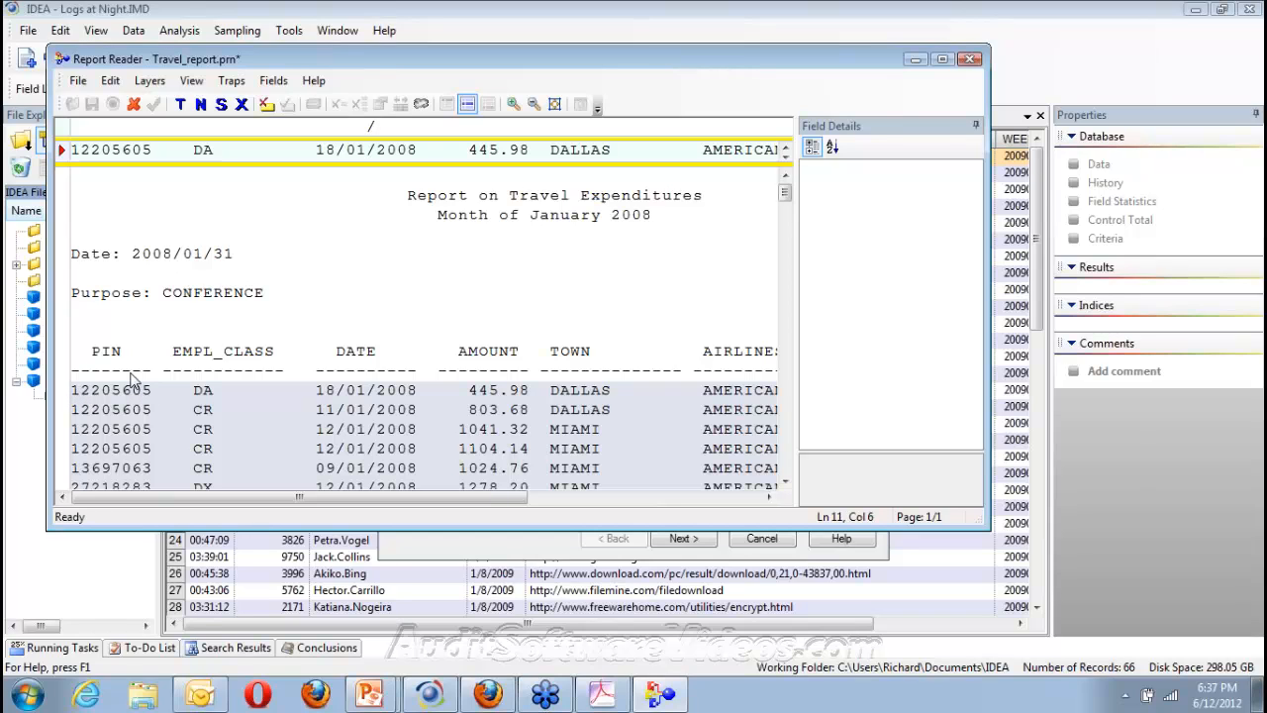
Step: Define the PIN column in the sample line as an 8-character field named Pin
drag(72, 150, 154, 150)
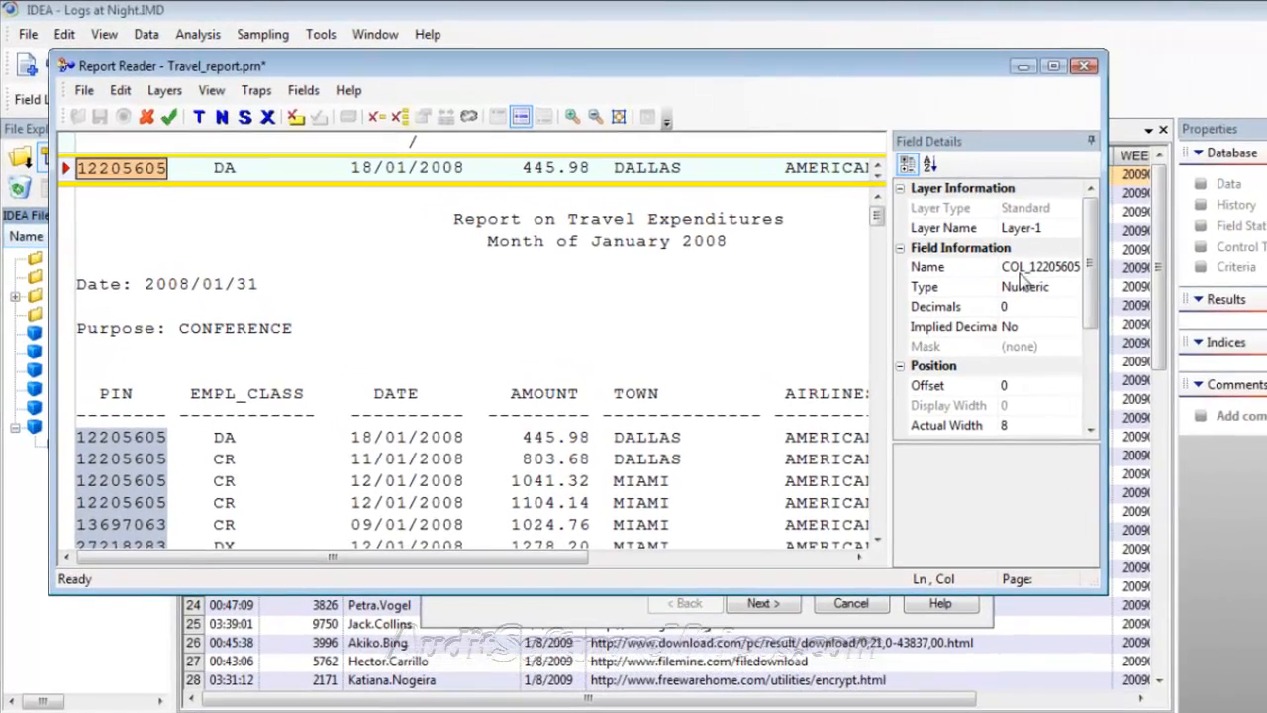
double_click(913, 242)
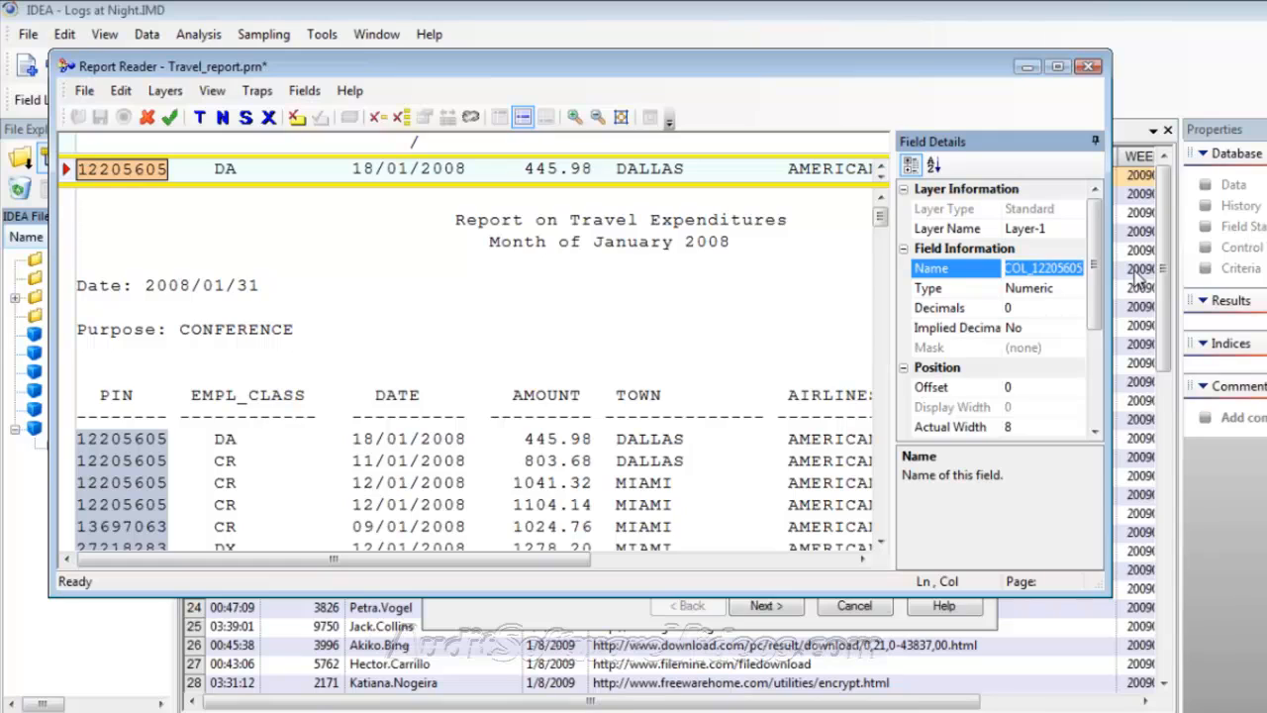
text(Pin)
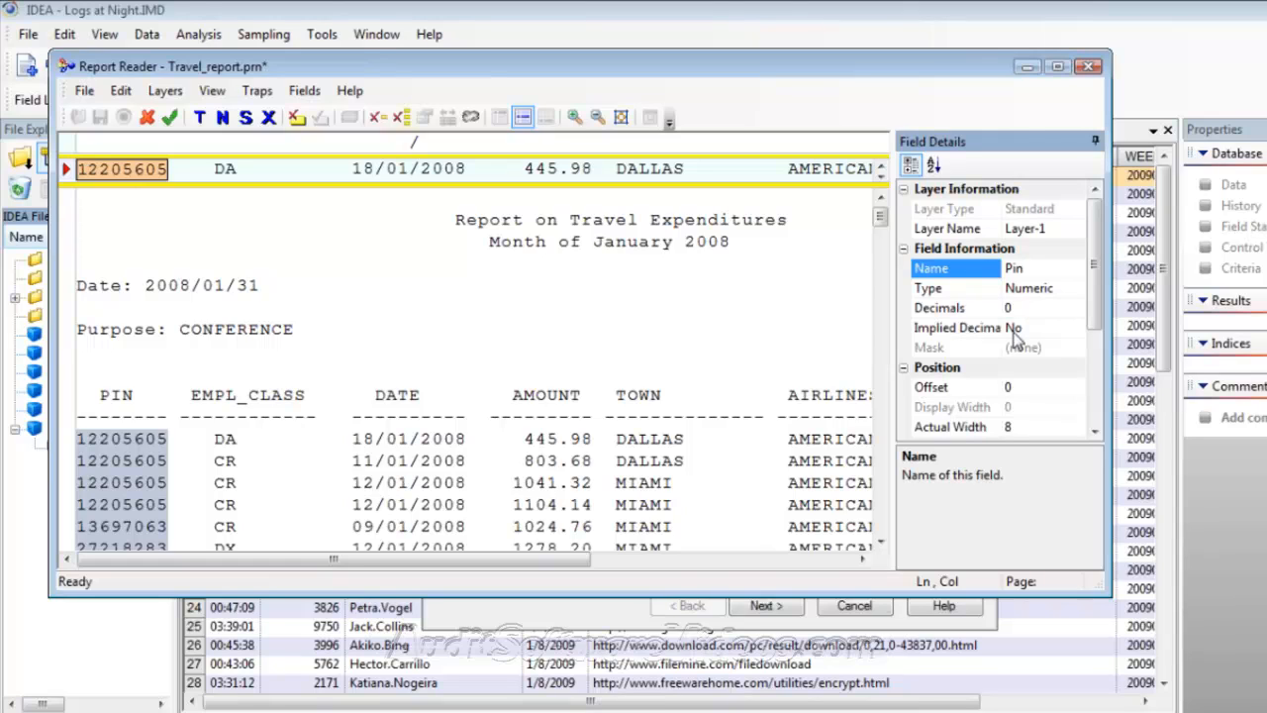
click(543, 340)
Step: Define the full date value in the sample line as a 10-character field named Date
drag(466, 168, 354, 168)
double_click(1027, 269)
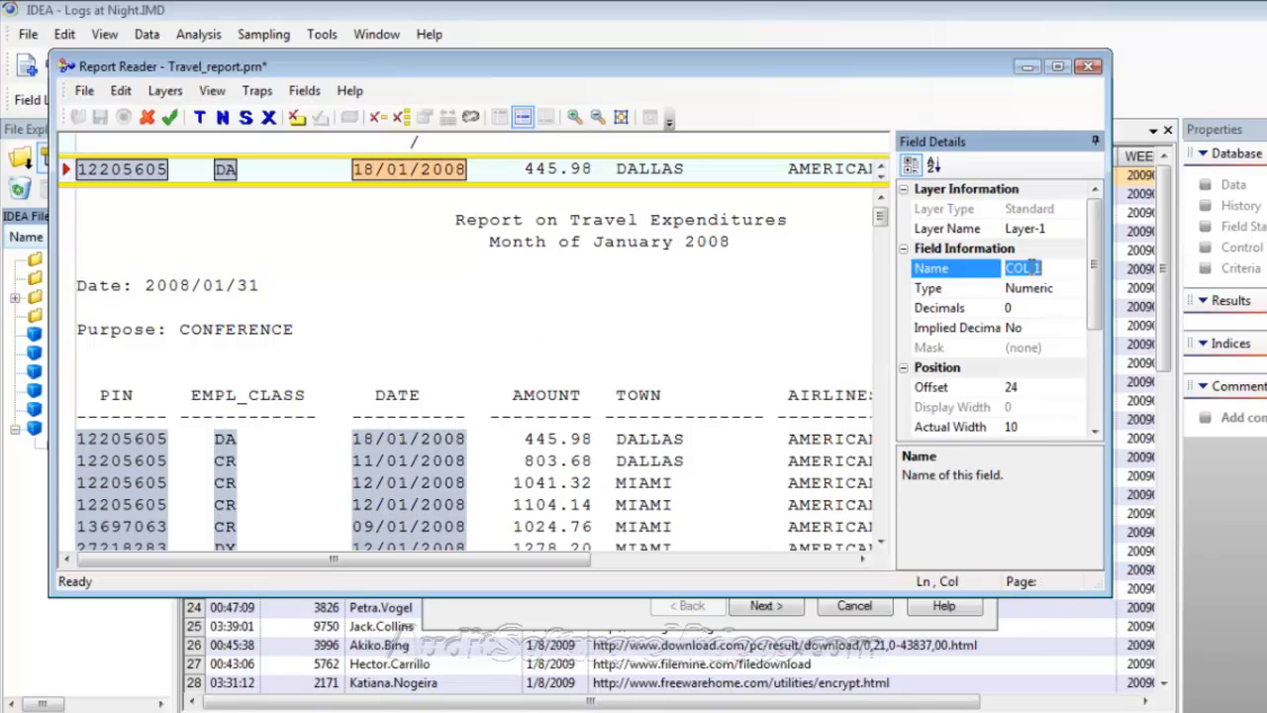
click(1027, 268)
text(Date)
key(BackSpace)
key(BackSpace)
key(BackSpace)
key(BackSpace)
key(BackSpace)
key(BackSpace)
key(BackSpace)
key(Delete)
key(Delete)
text(Date)
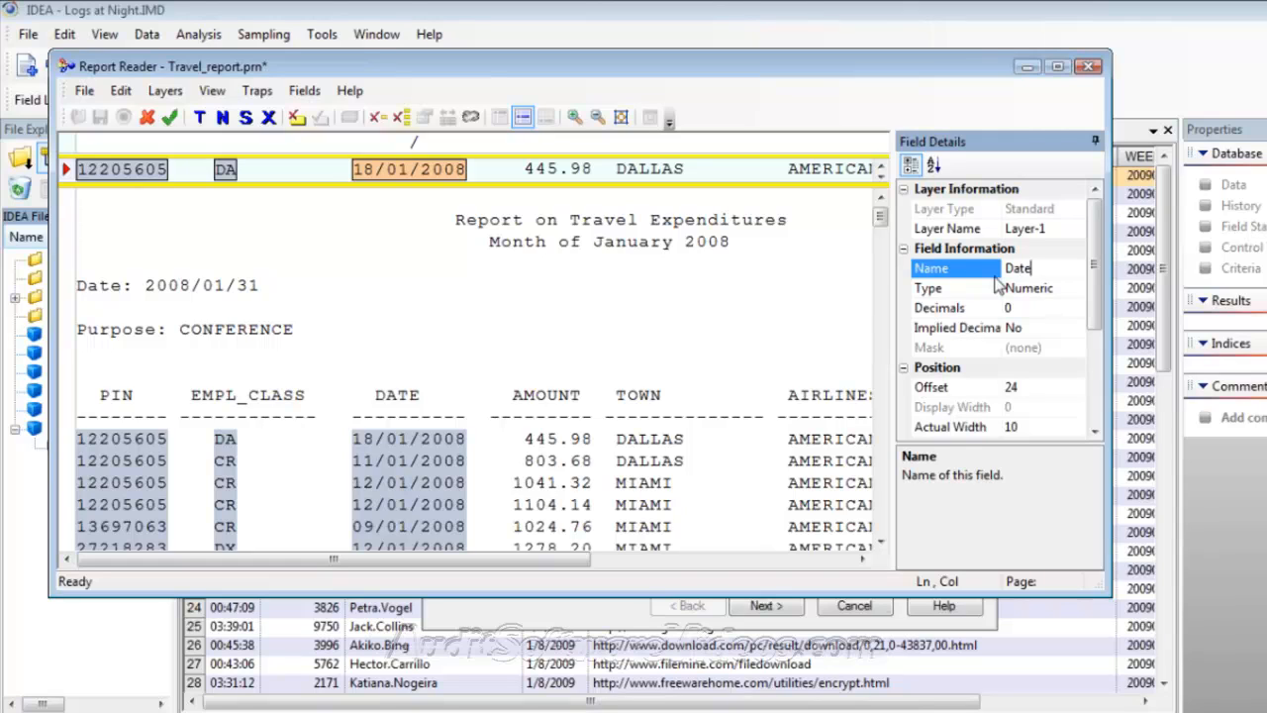
Step: Set the date field's type to Date with the mask DD/MM/YYYY
click(1028, 289)
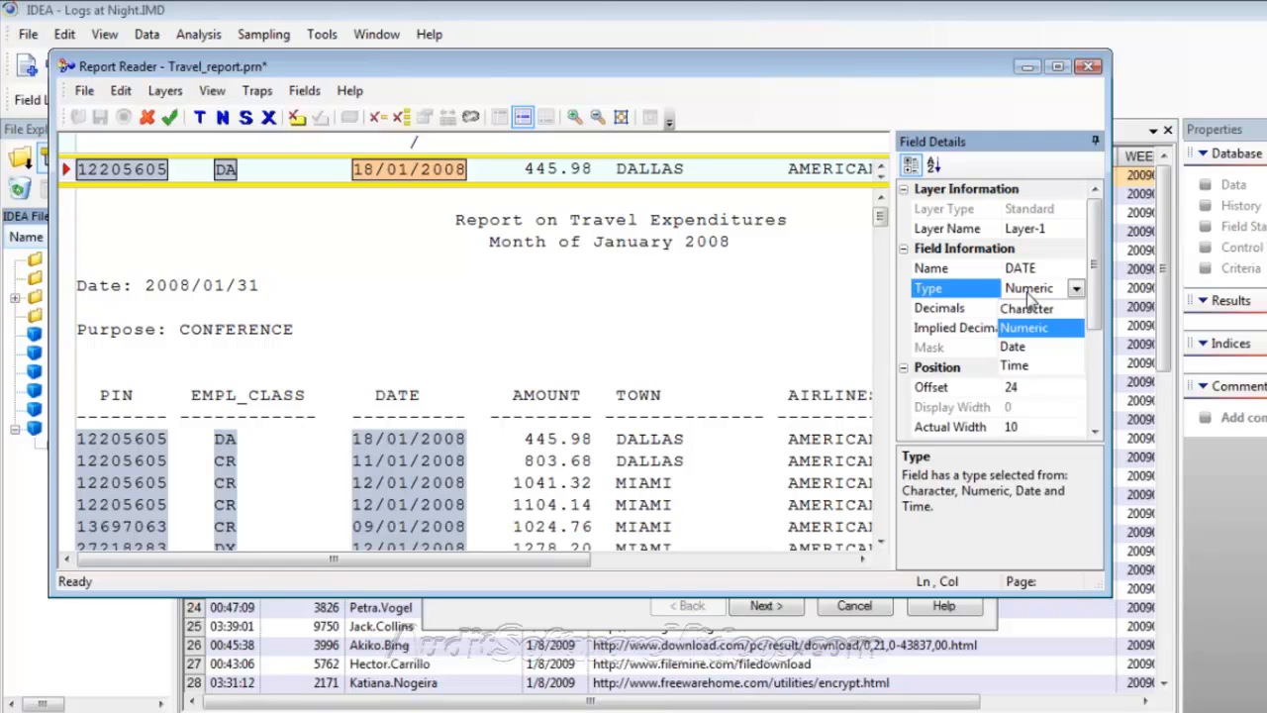
click(1024, 346)
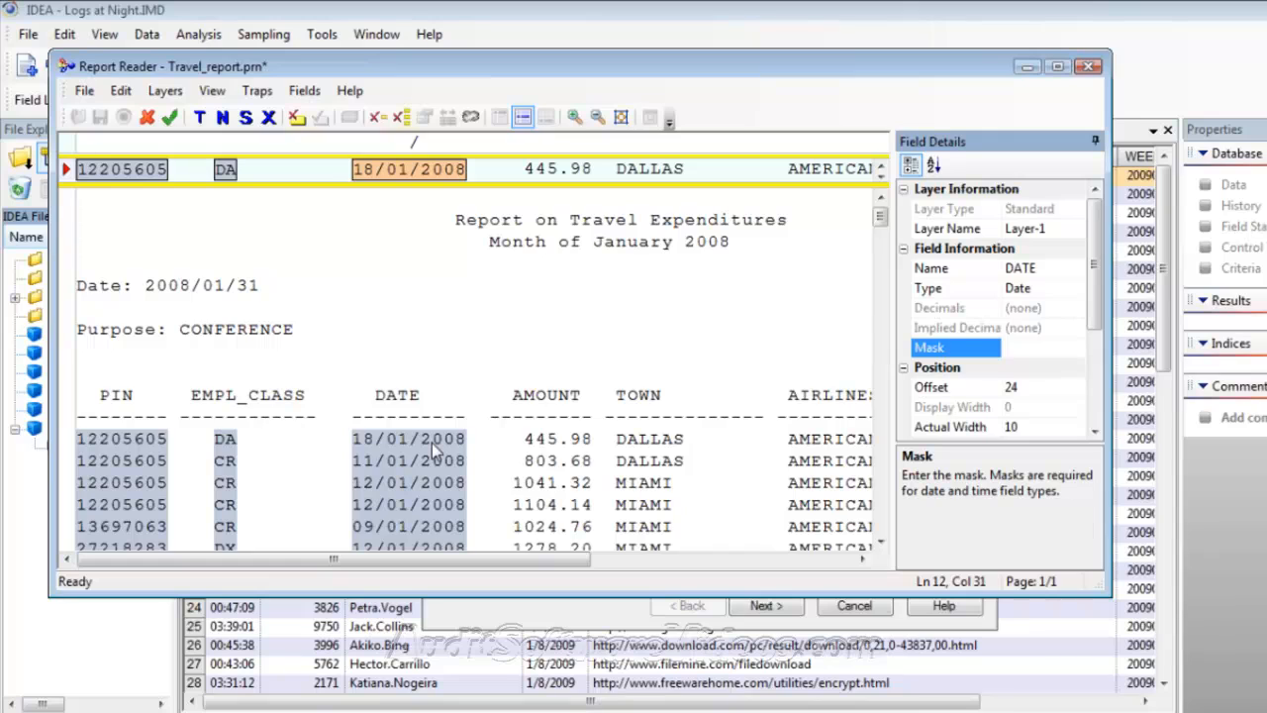
text(DD/MM/YYYY)
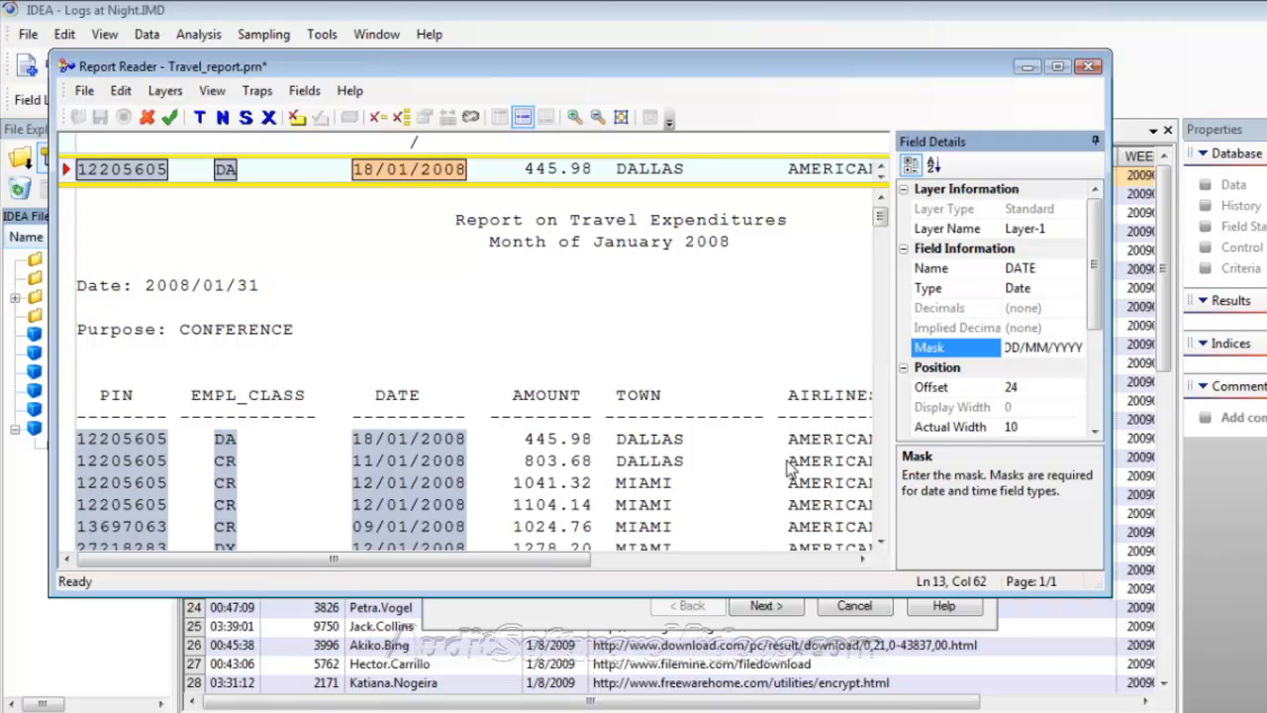
Step: Define the amount value with its leading spaces as an 8-character field named Amount
click(506, 170)
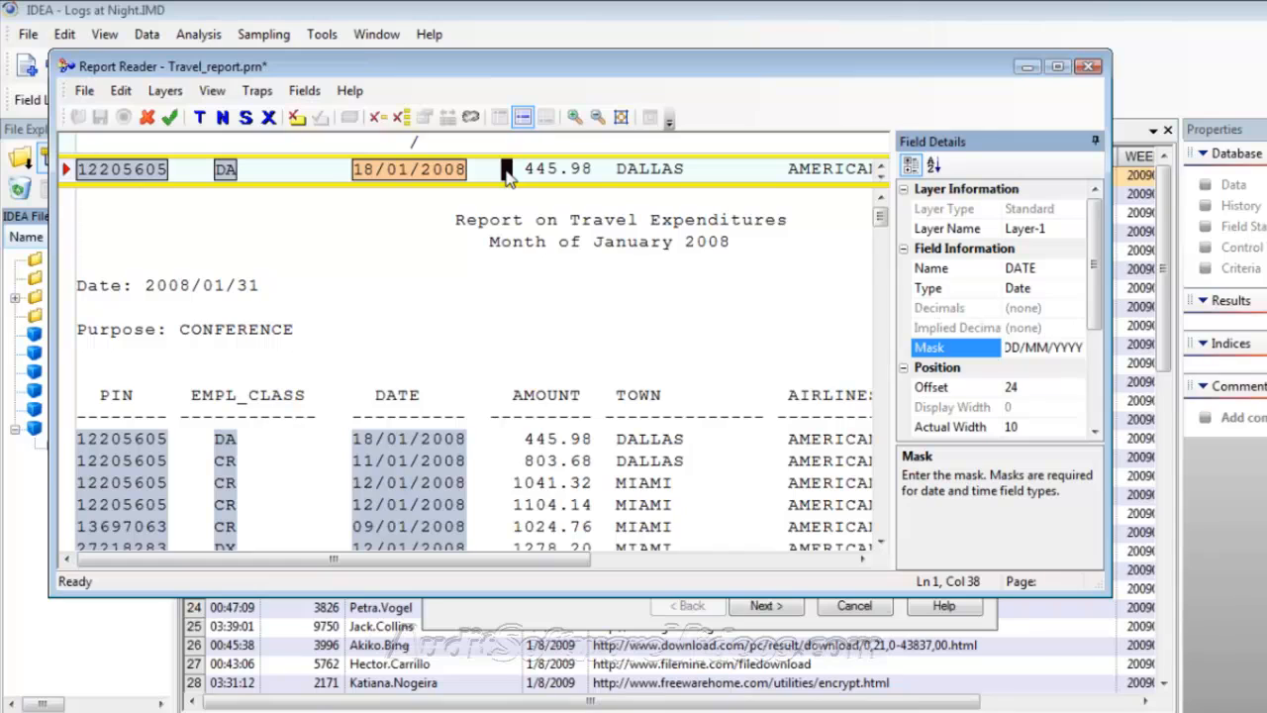
click(507, 170)
drag(507, 174, 552, 176)
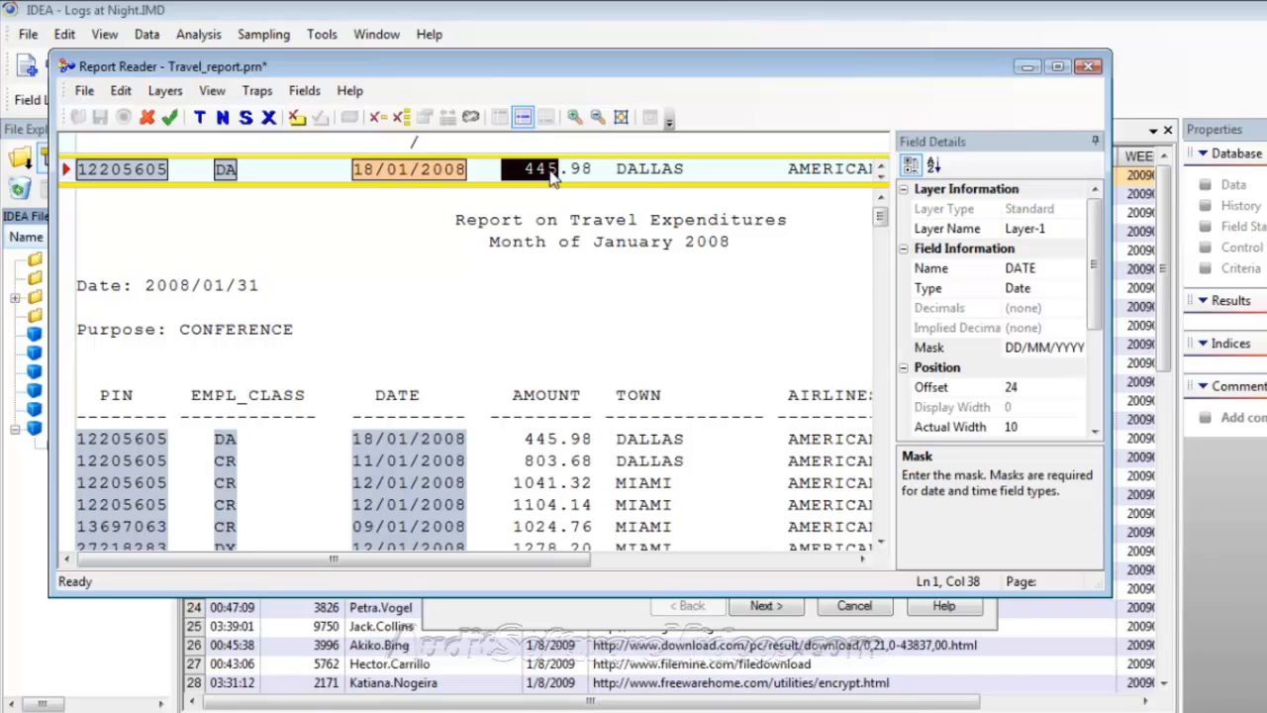
drag(552, 175, 591, 172)
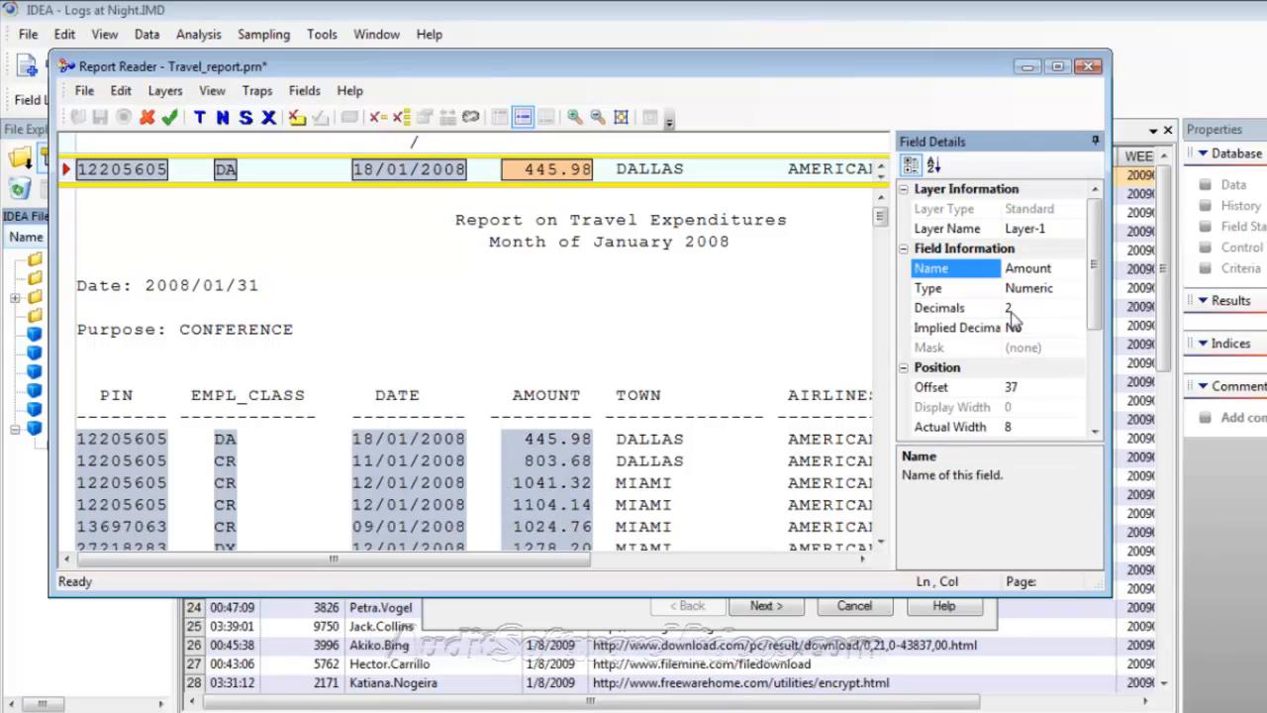
click(868, 388)
Step: Define the town column in the sample line as a 13-character field named Town
click(678, 483)
click(616, 443)
click(622, 173)
click(618, 171)
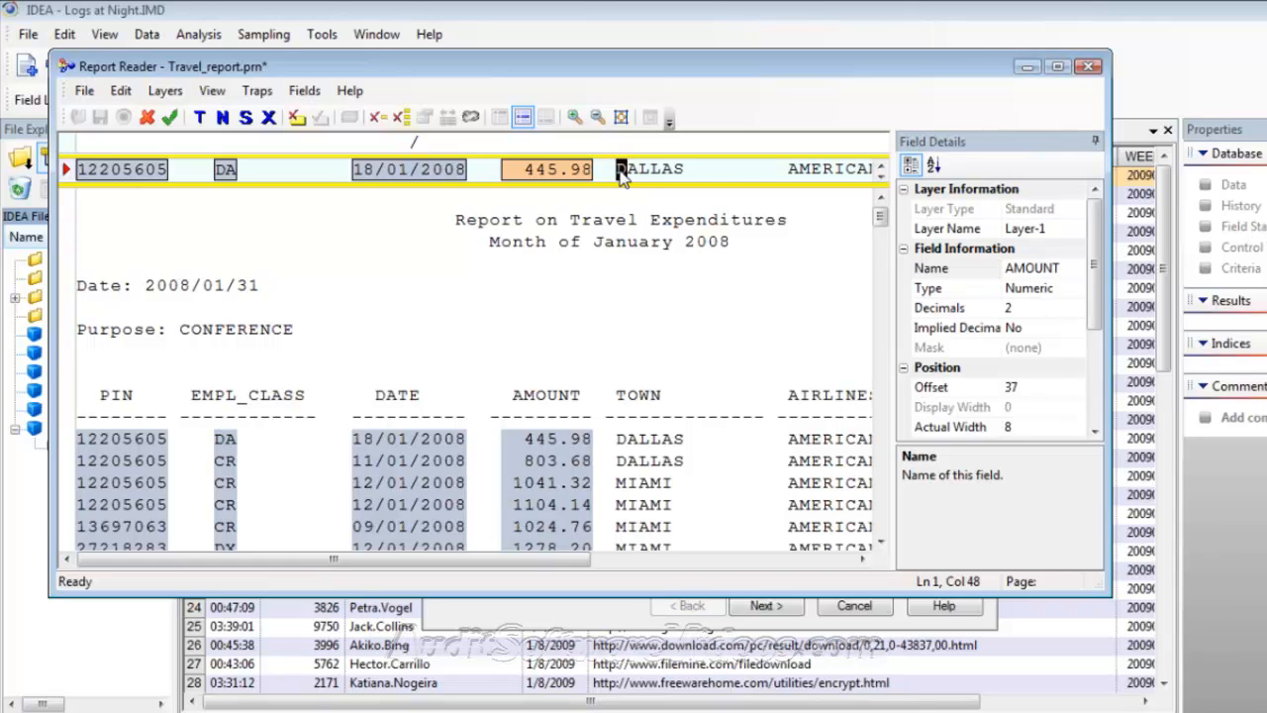
drag(622, 176, 734, 181)
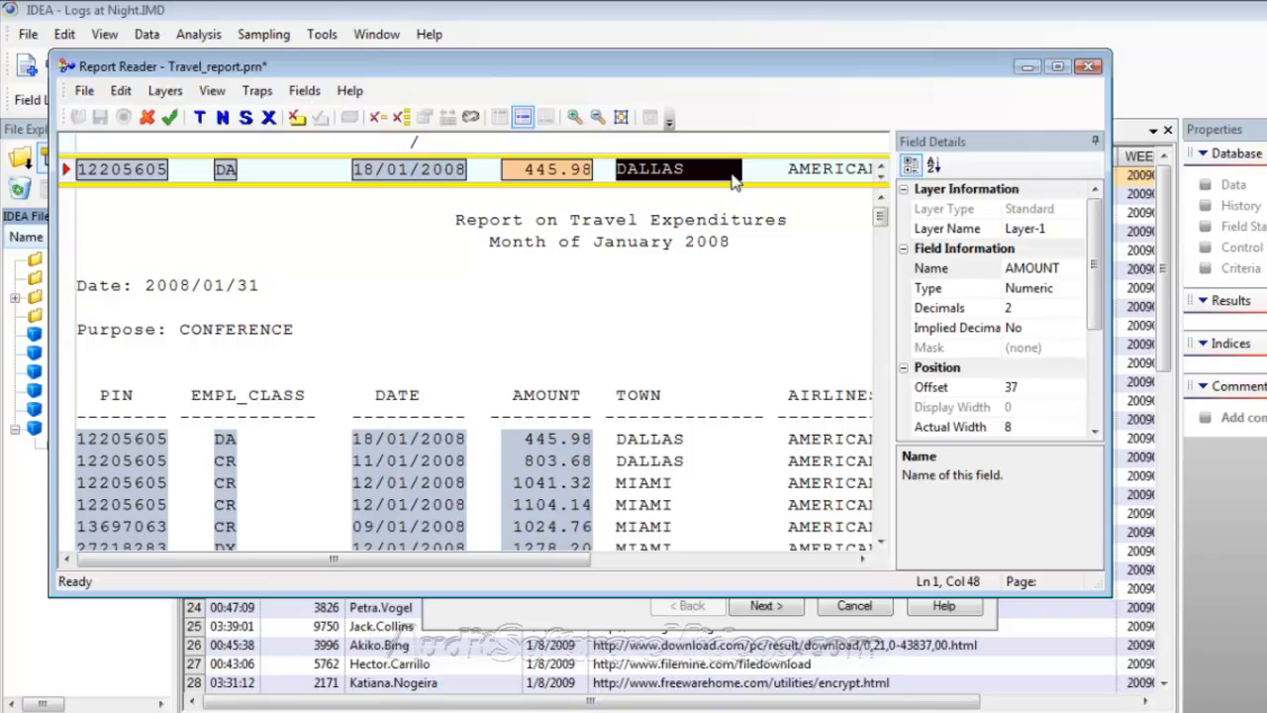
drag(733, 179, 764, 181)
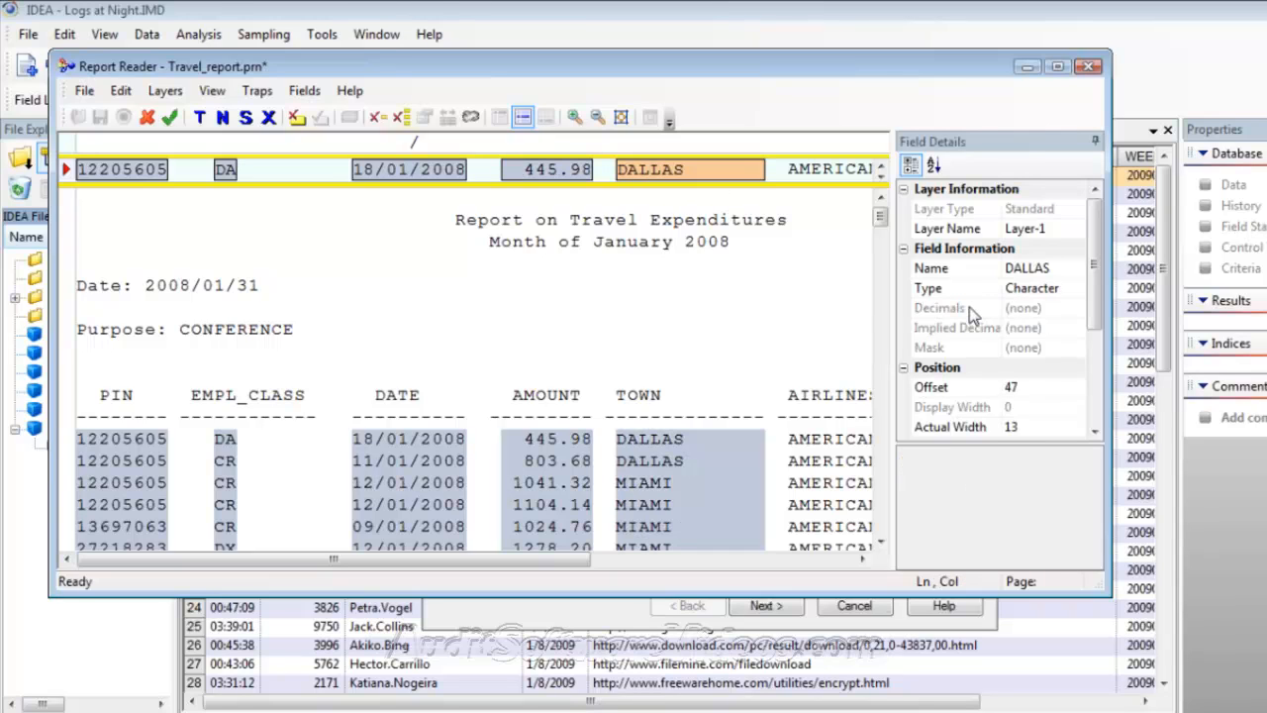
click(1015, 267)
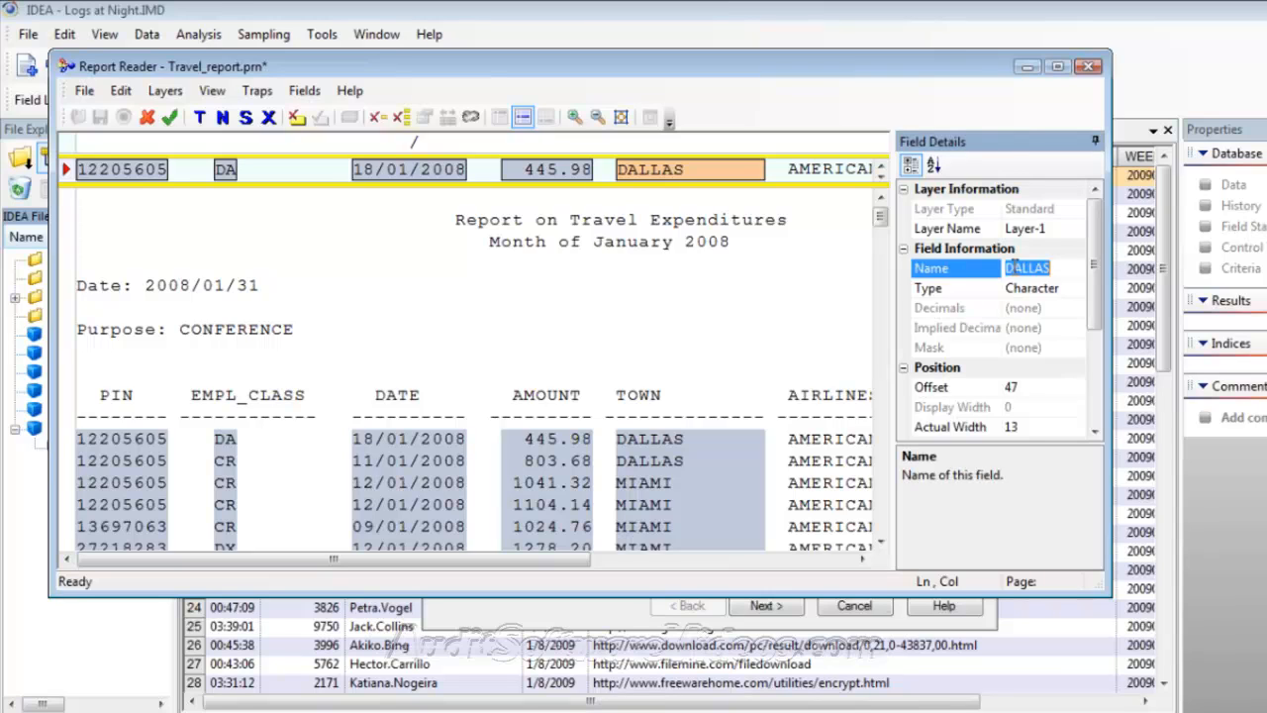
text(Town)
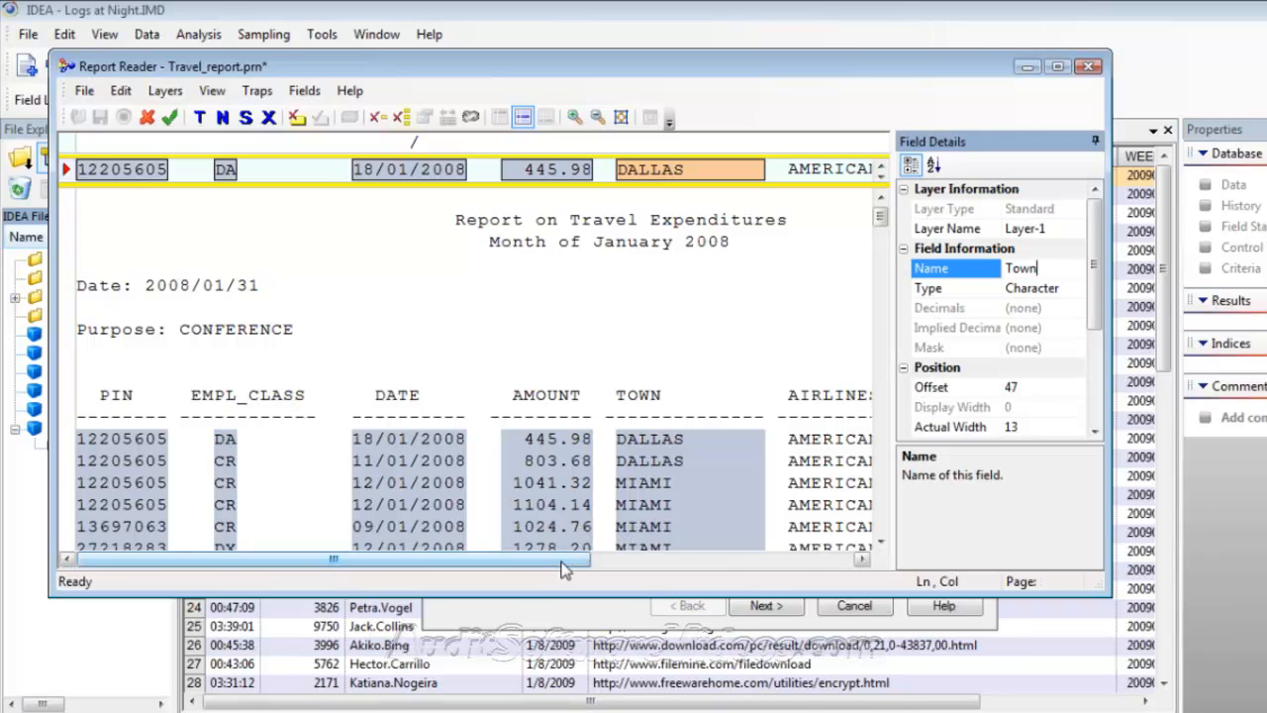
Step: Define the airlines column in the sample line as a 25-character field named Airline
drag(561, 563, 807, 577)
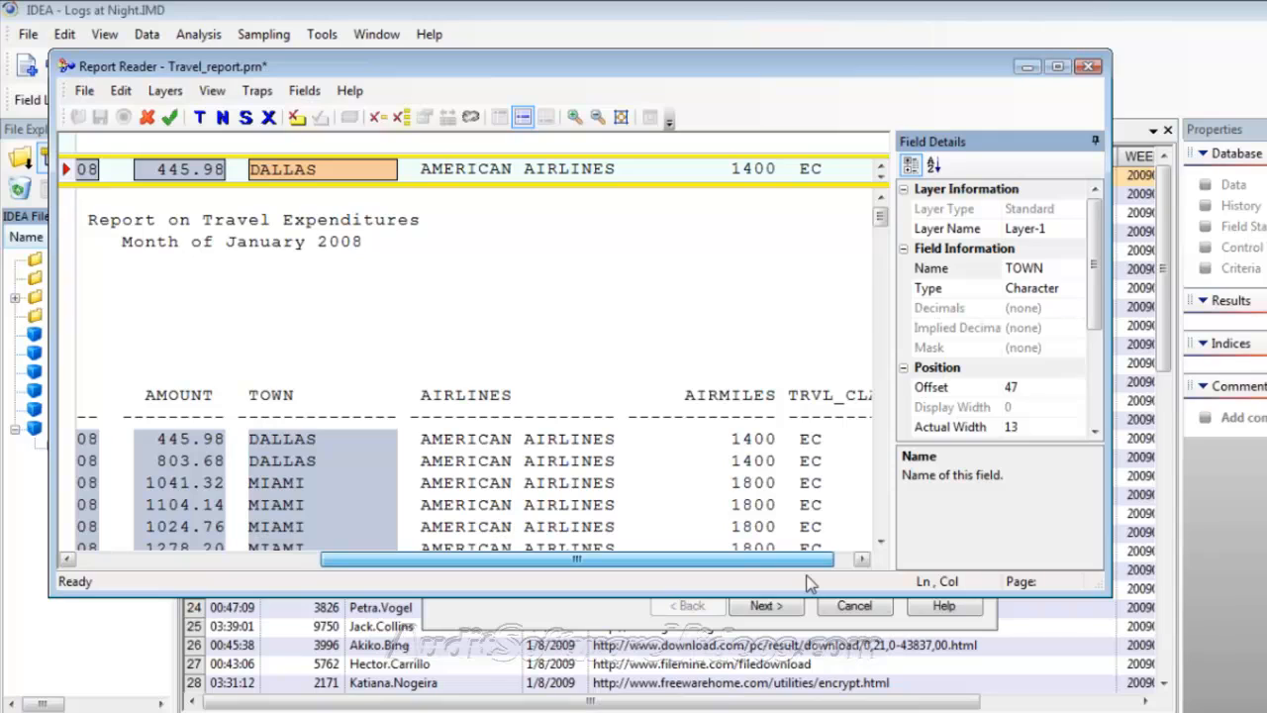
click(411, 174)
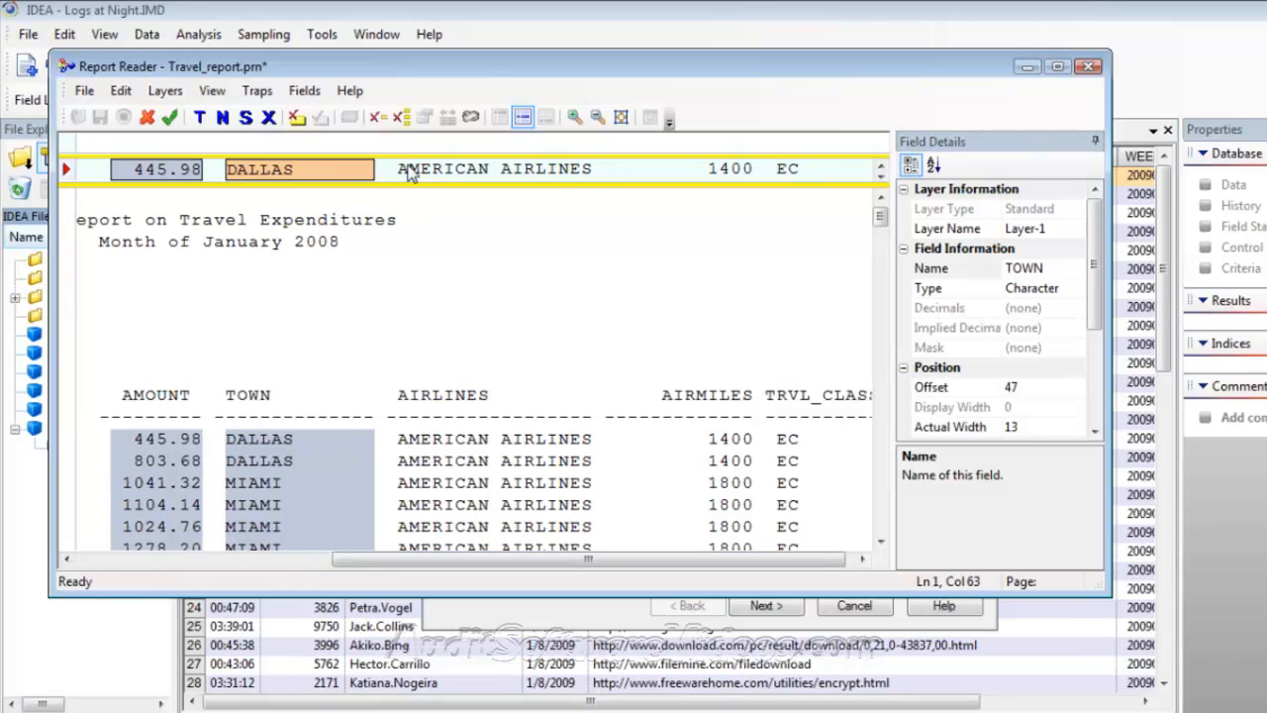
drag(411, 171, 673, 175)
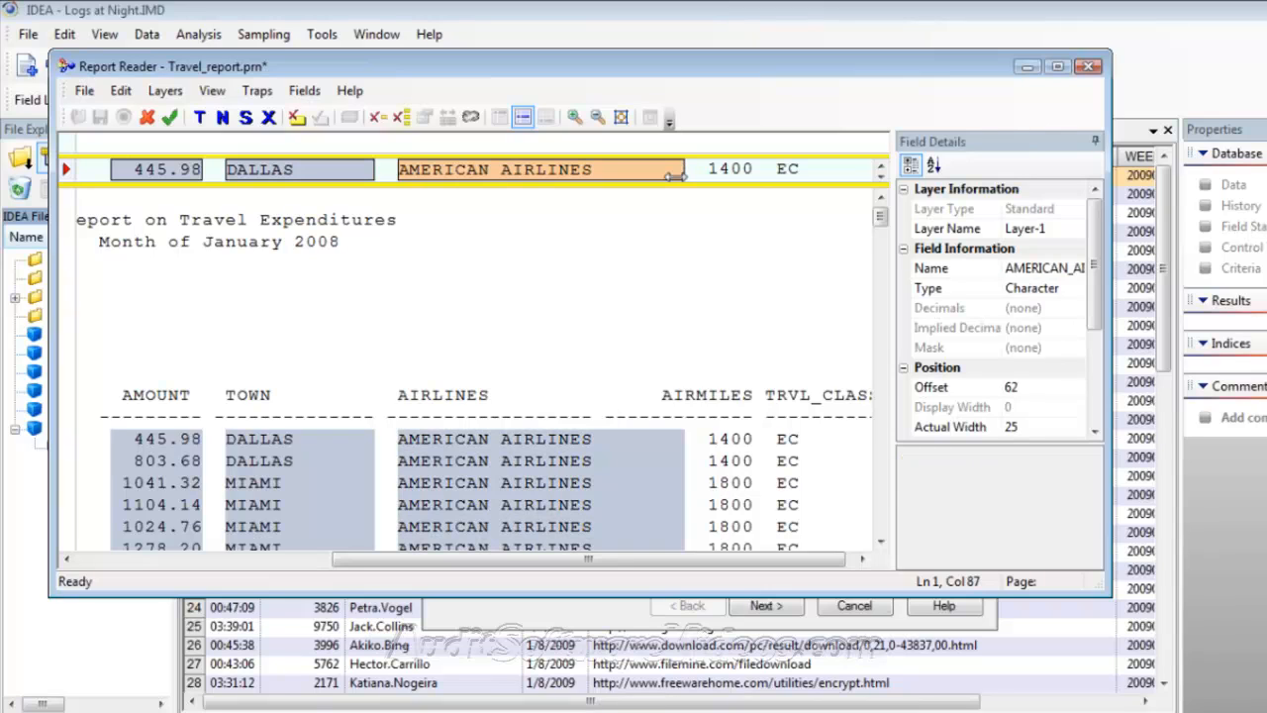
text(Airline)
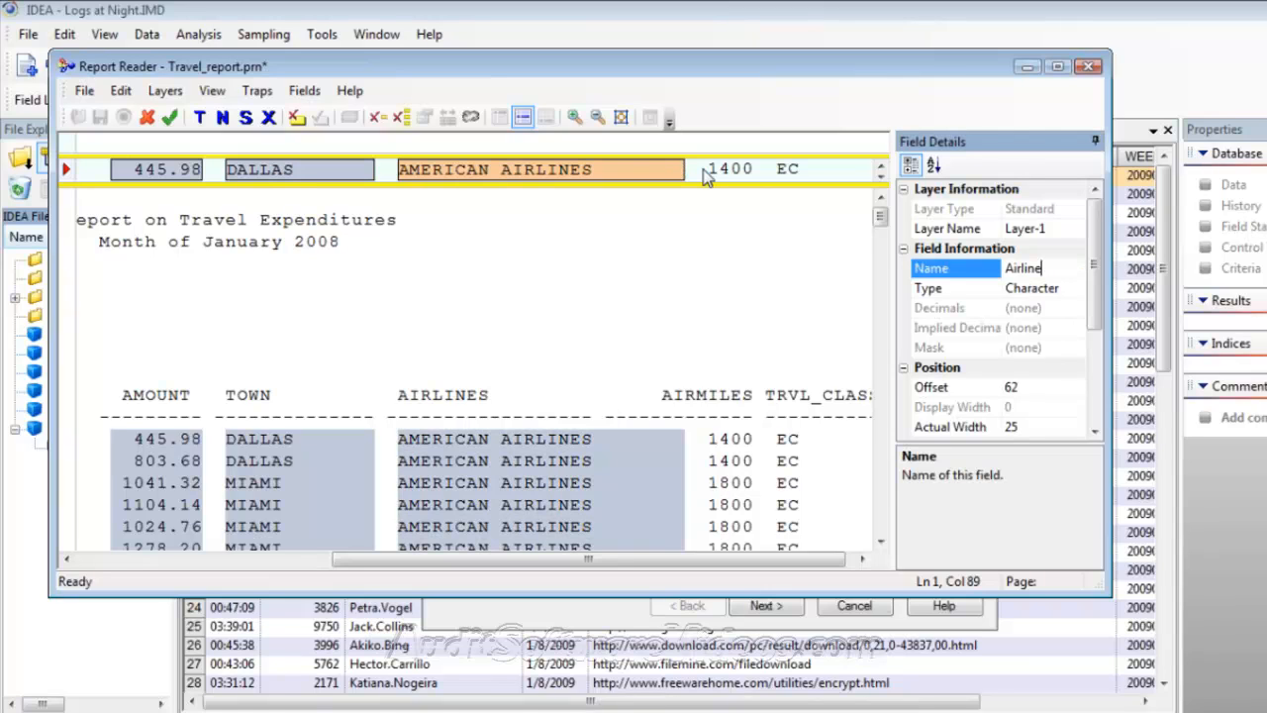
Step: Define the airmiles value in the sample line as a 5-character numeric field named Airmiles
click(701, 169)
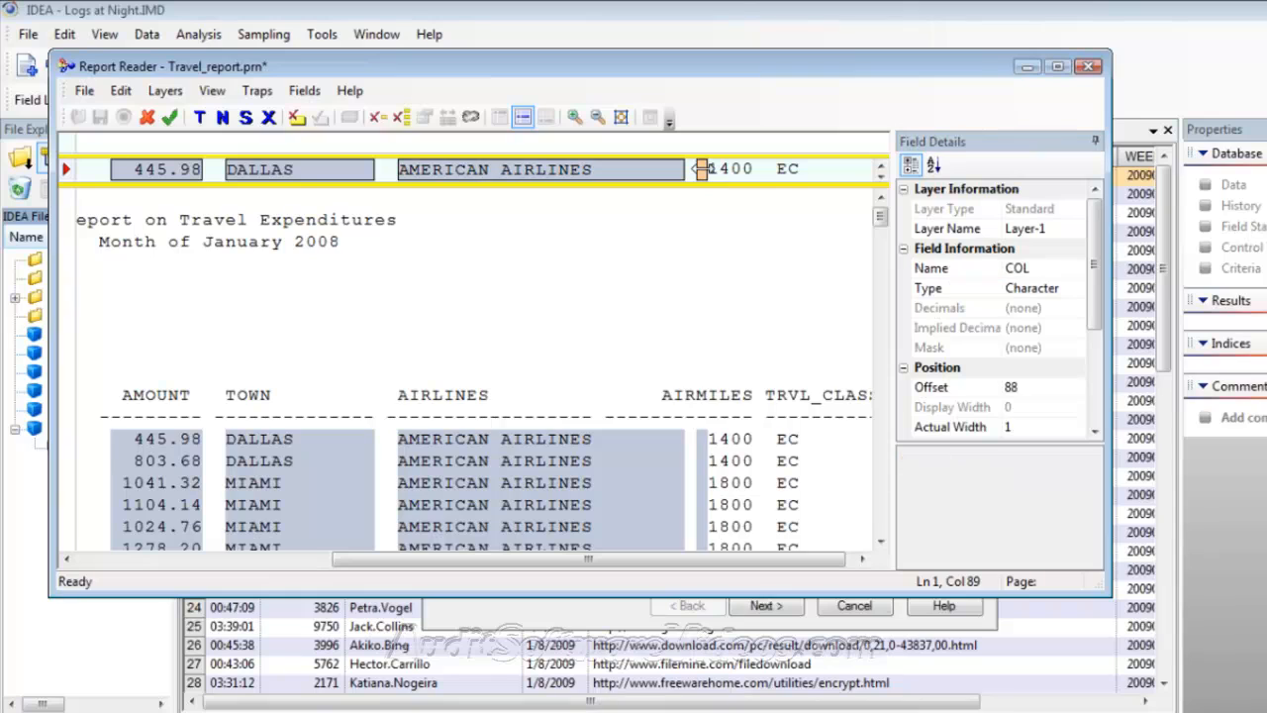
mouse_move(701, 168)
mouse_down()
mouse_move(715, 166)
mouse_move(699, 175)
mouse_up()
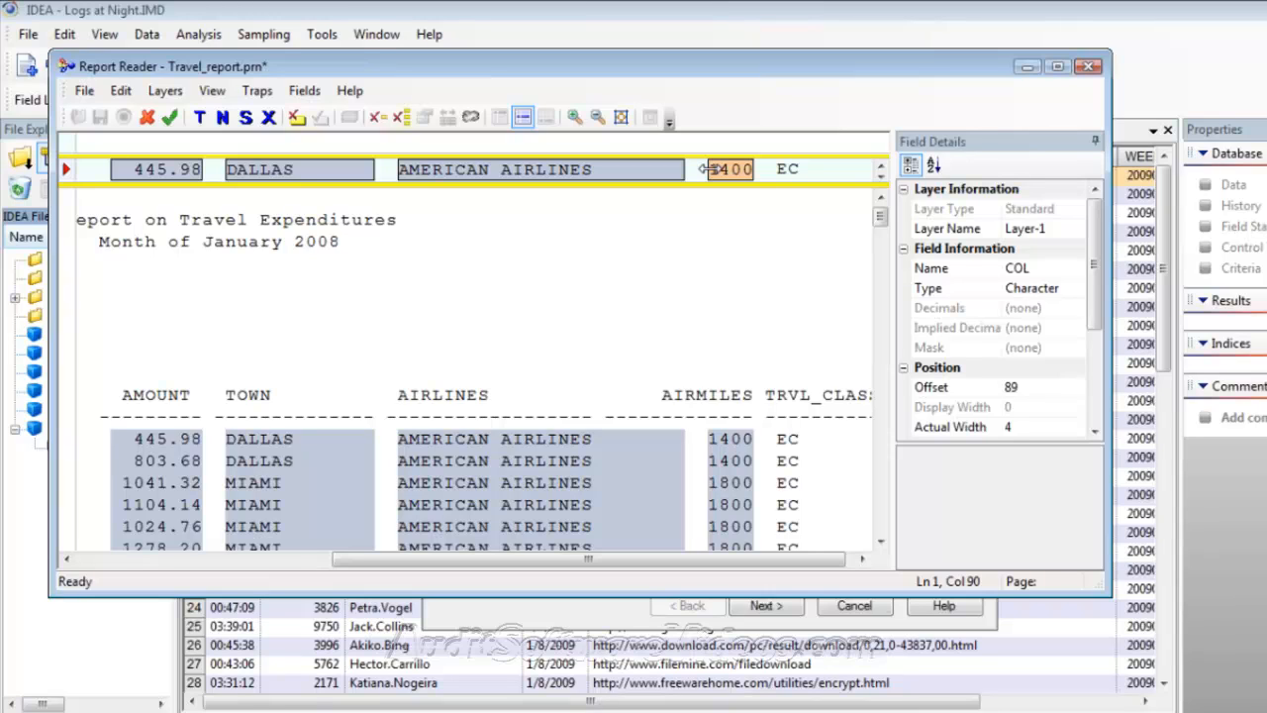
drag(709, 170, 696, 170)
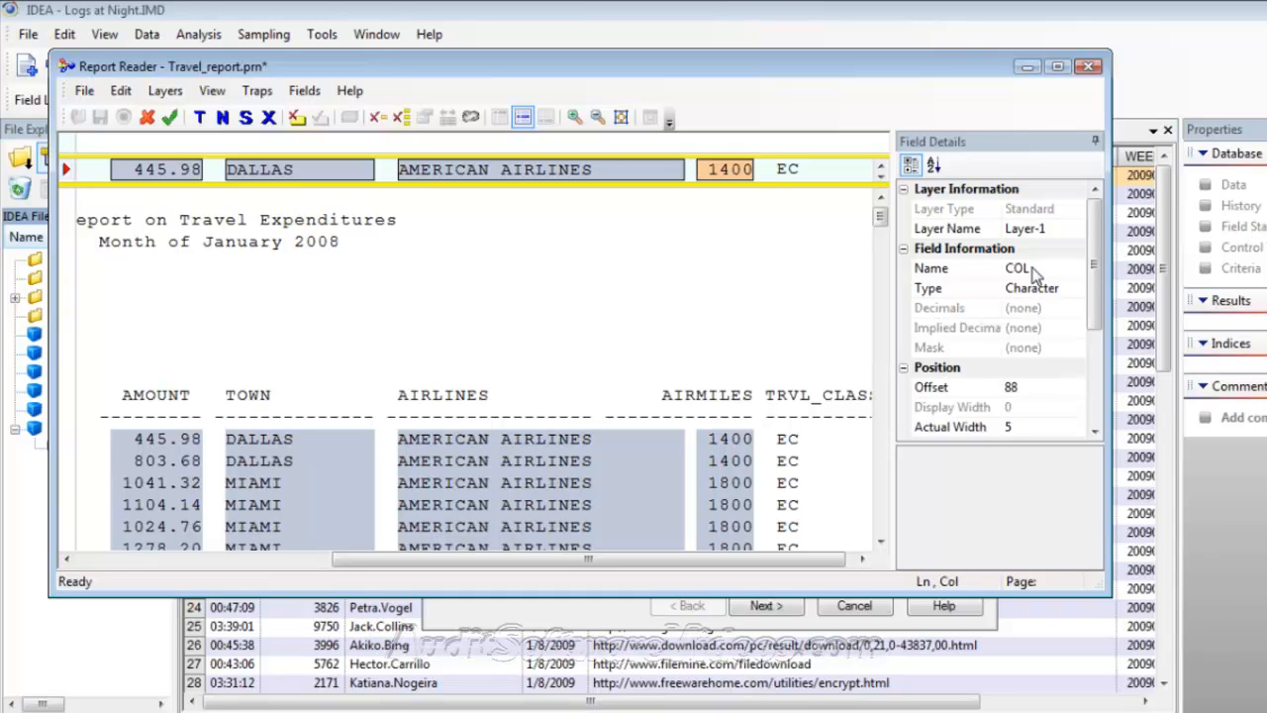
click(1034, 275)
text(A)
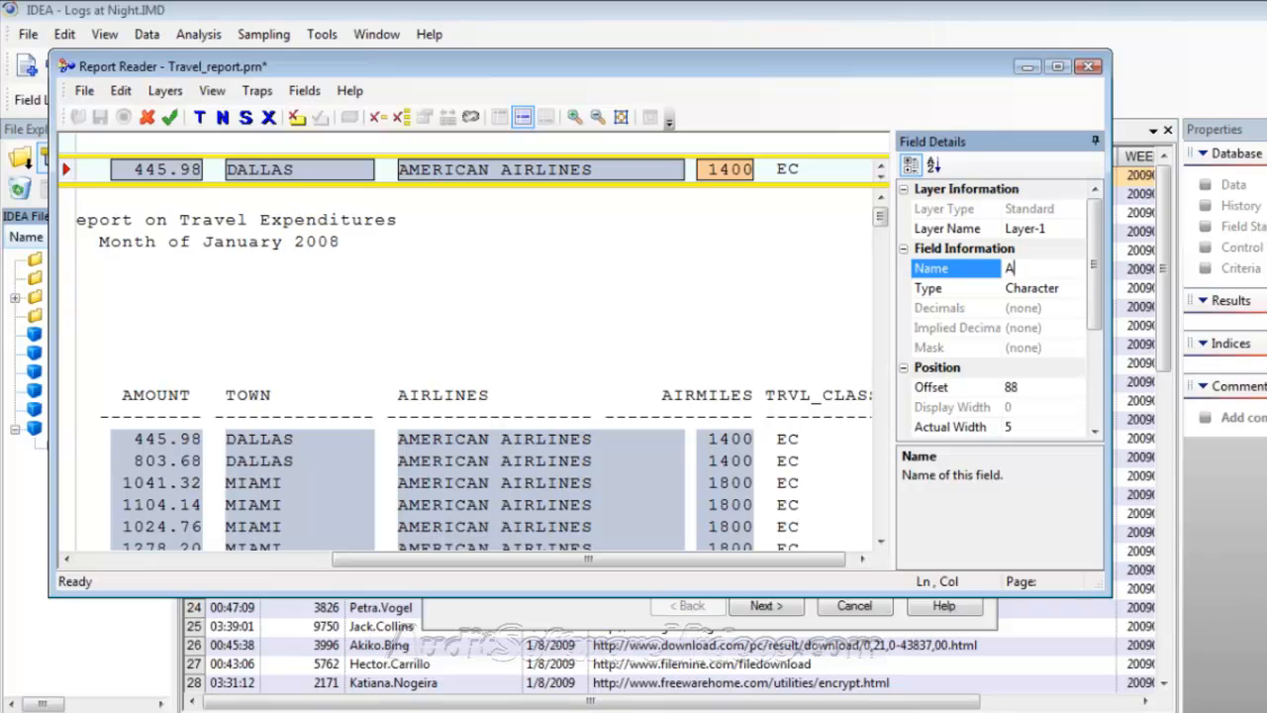
text(irmiles)
double_click(1062, 293)
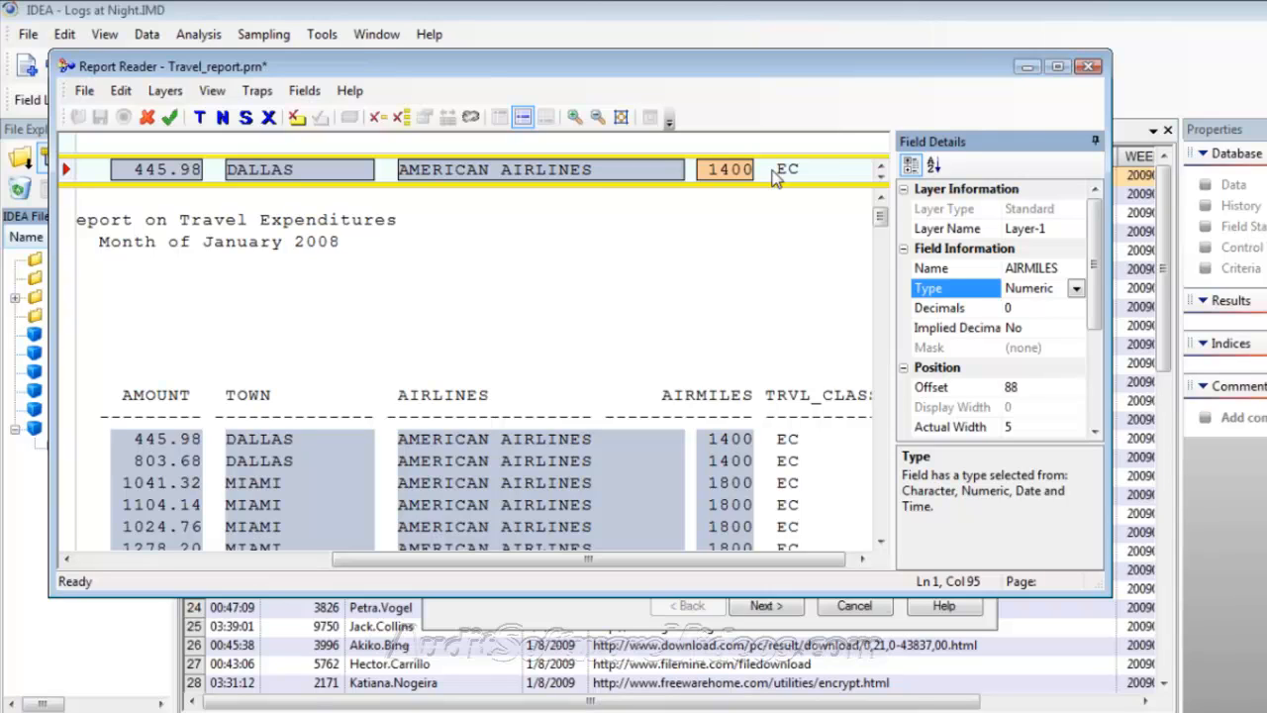
Step: Define the travel class value in the sample line as a 2-character field named Class
drag(766, 169, 802, 169)
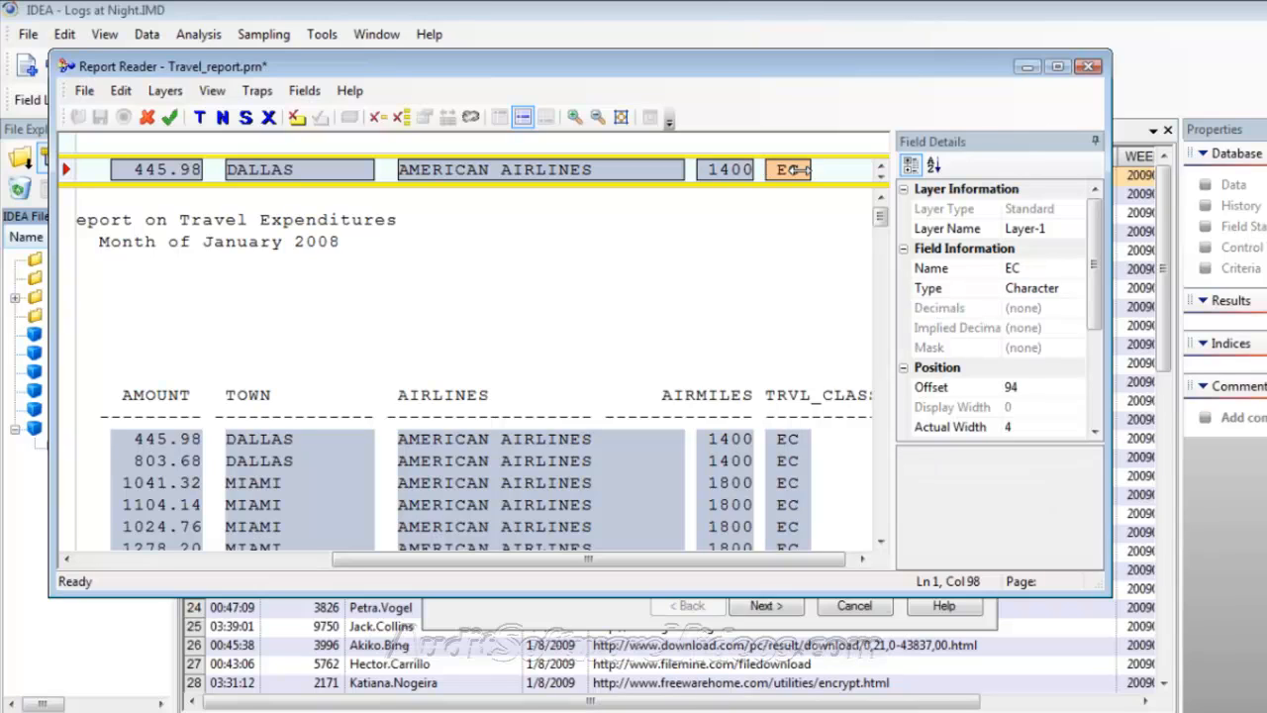
drag(766, 169, 790, 170)
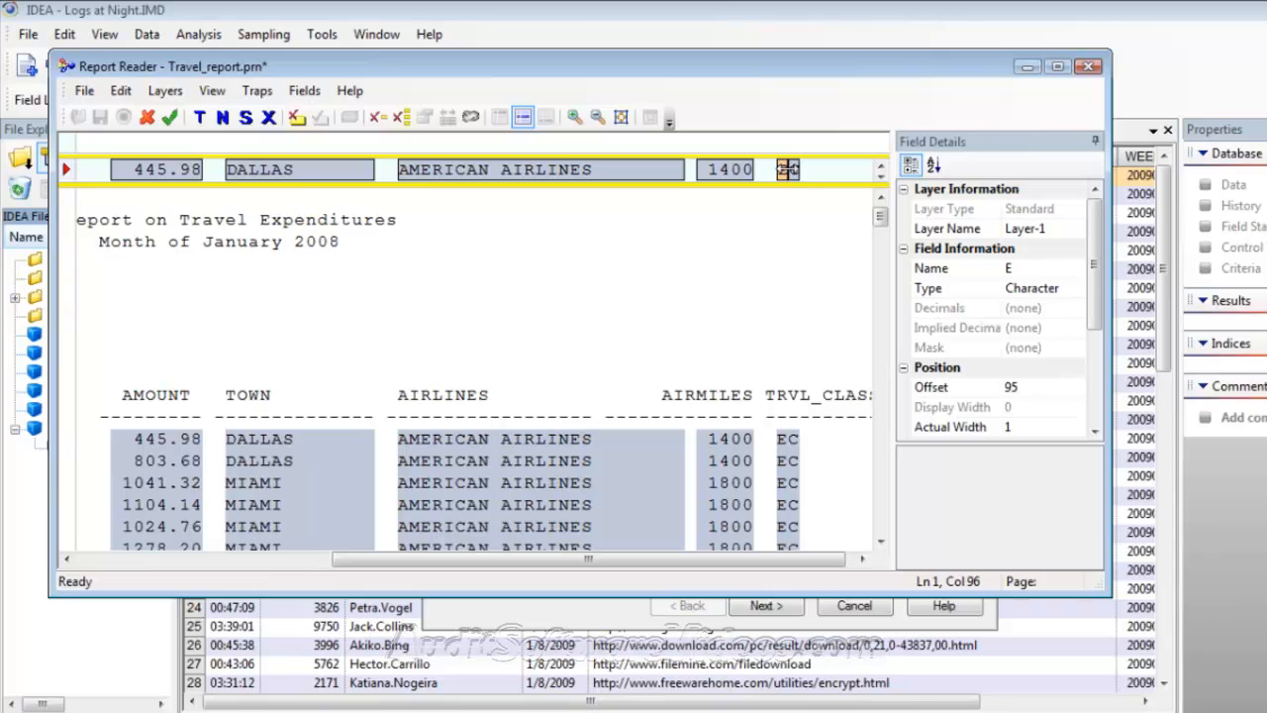
drag(790, 170, 784, 171)
click(792, 170)
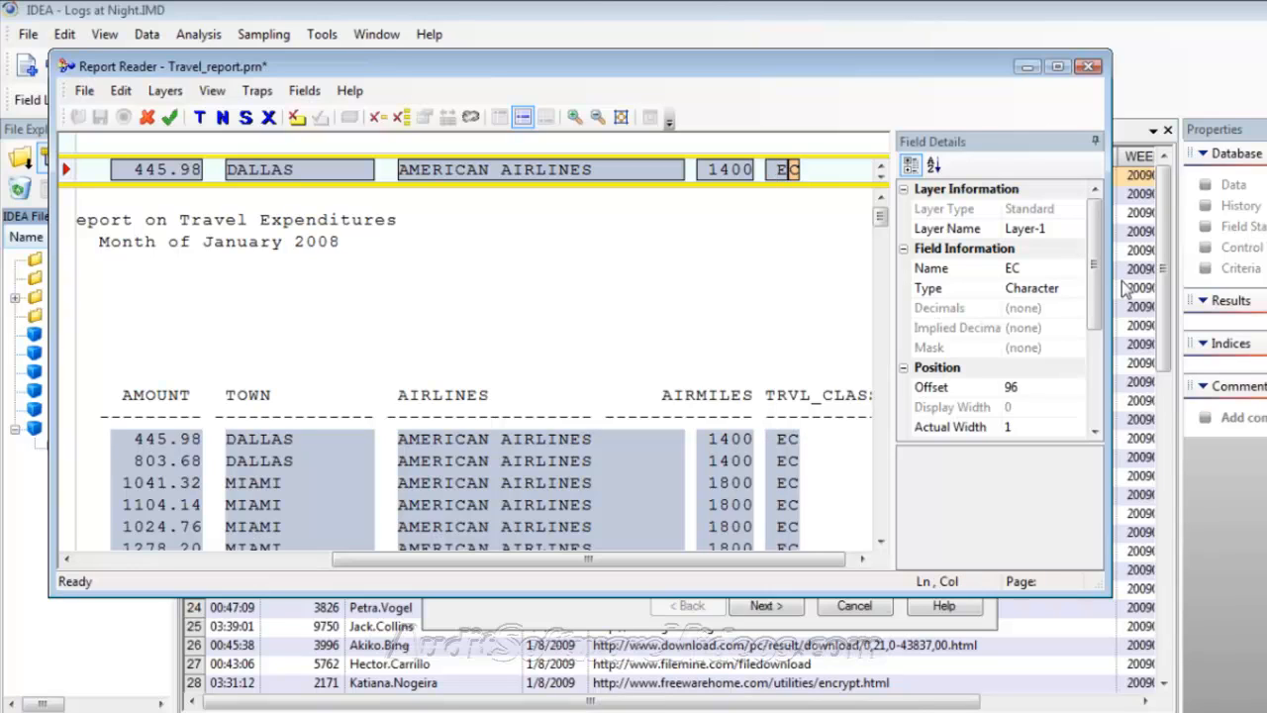
drag(798, 171, 786, 173)
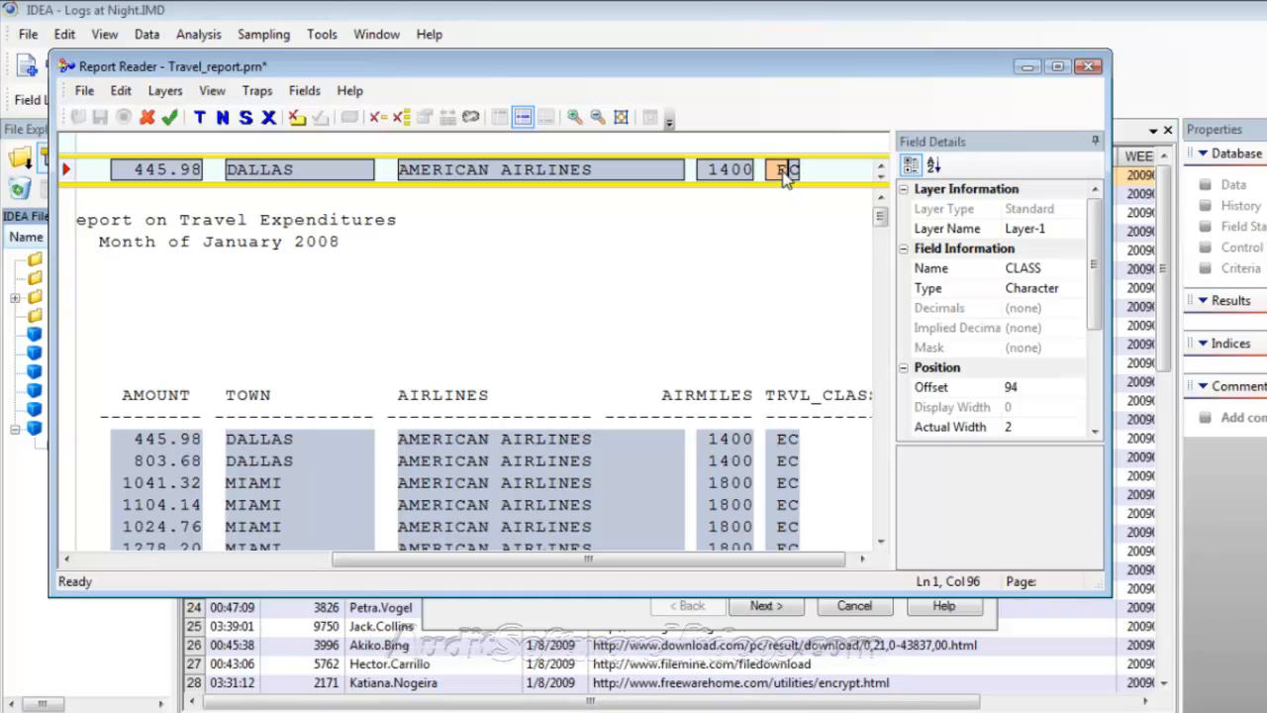
Step: Set the Class field's offset to 93 and mark a one-character field at offset 98 past the travel class value
click(1016, 391)
click(1020, 390)
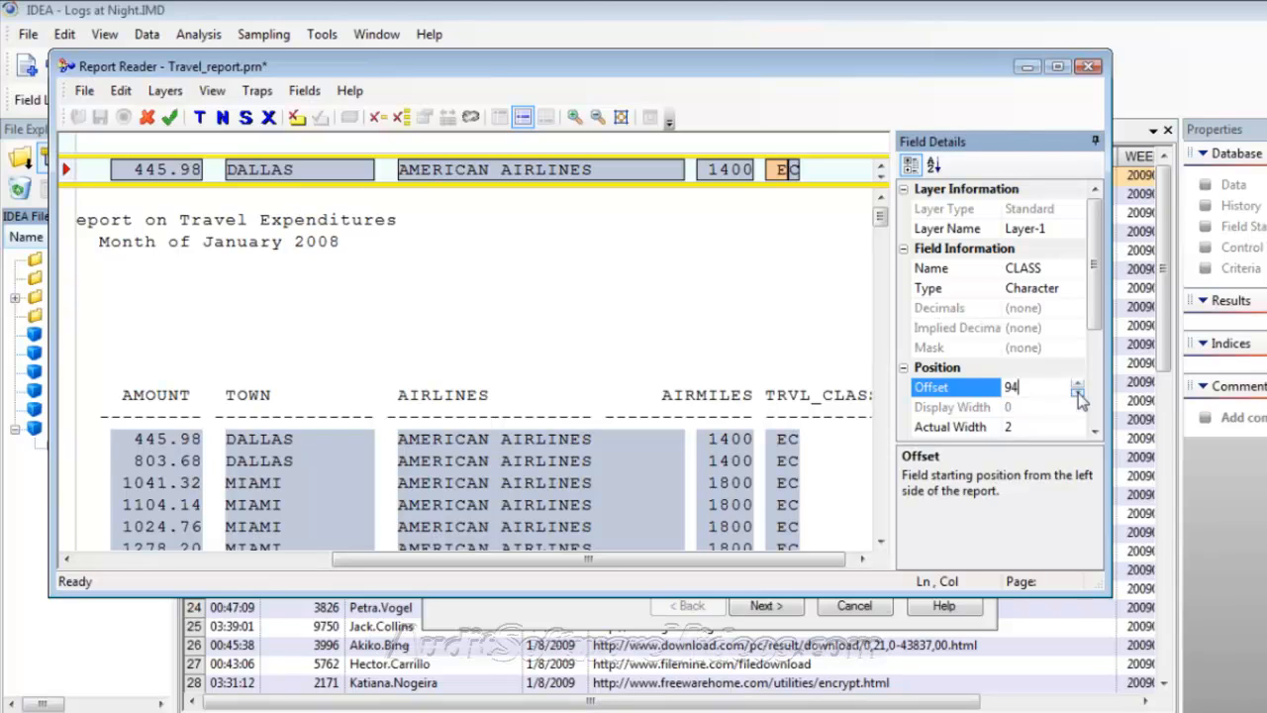
click(1077, 393)
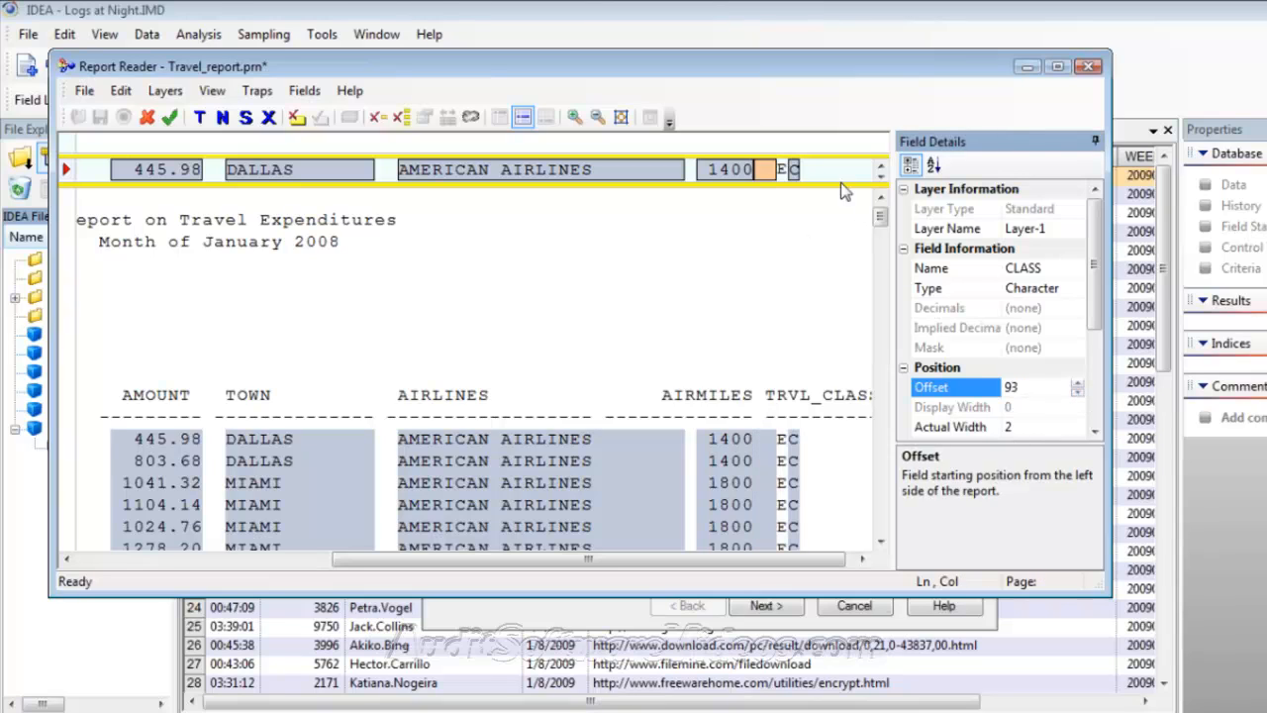
click(814, 173)
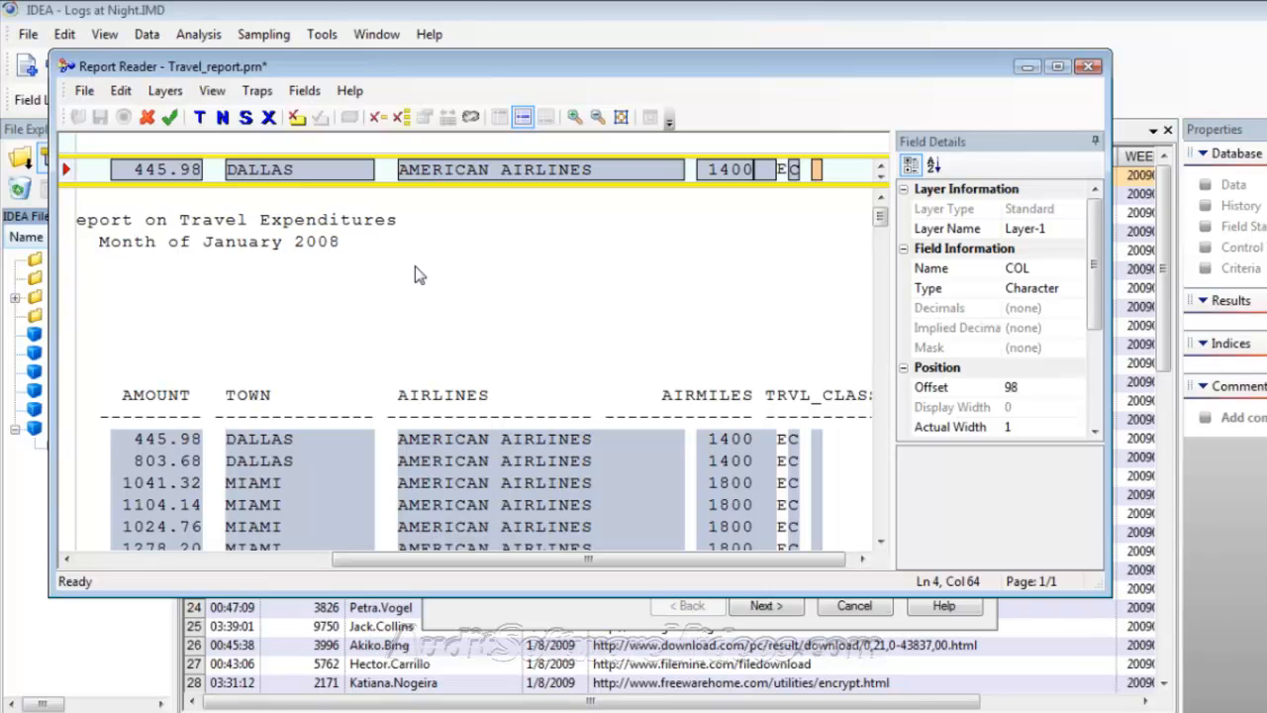
Step: Try to accept the layer's fields, and mark a one-character field between the airline and airmiles values
click(171, 118)
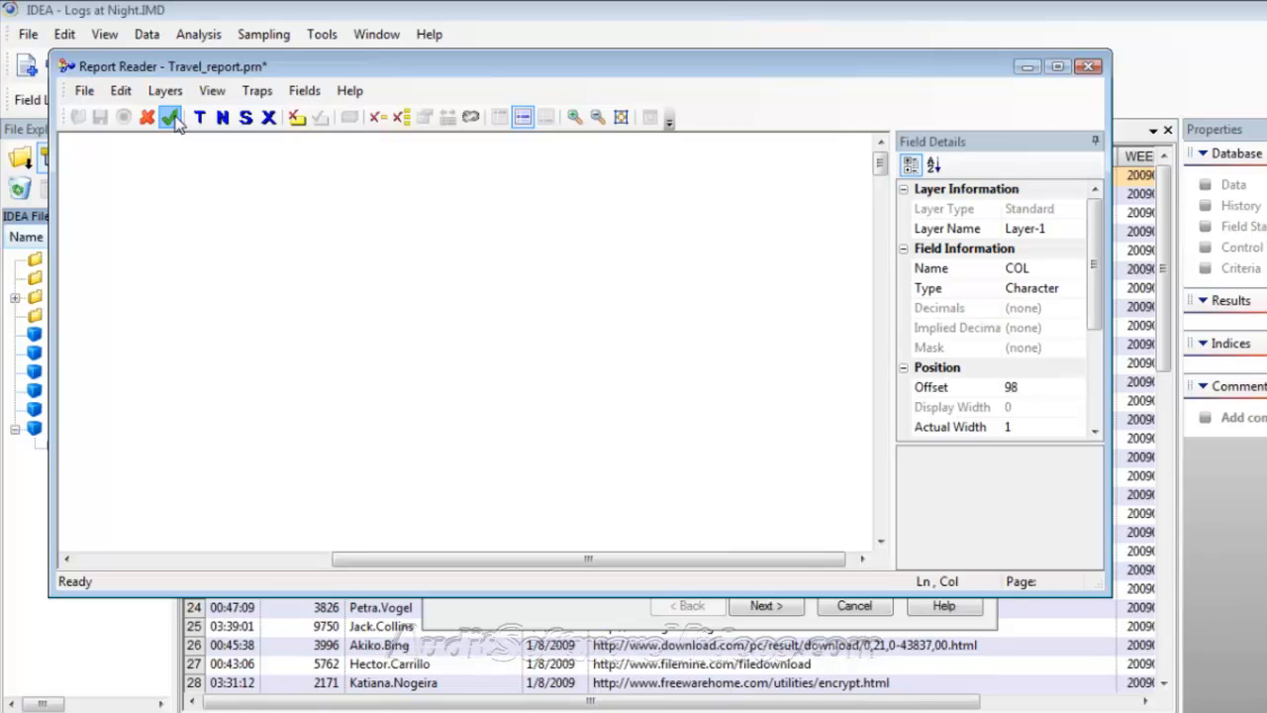
click(172, 117)
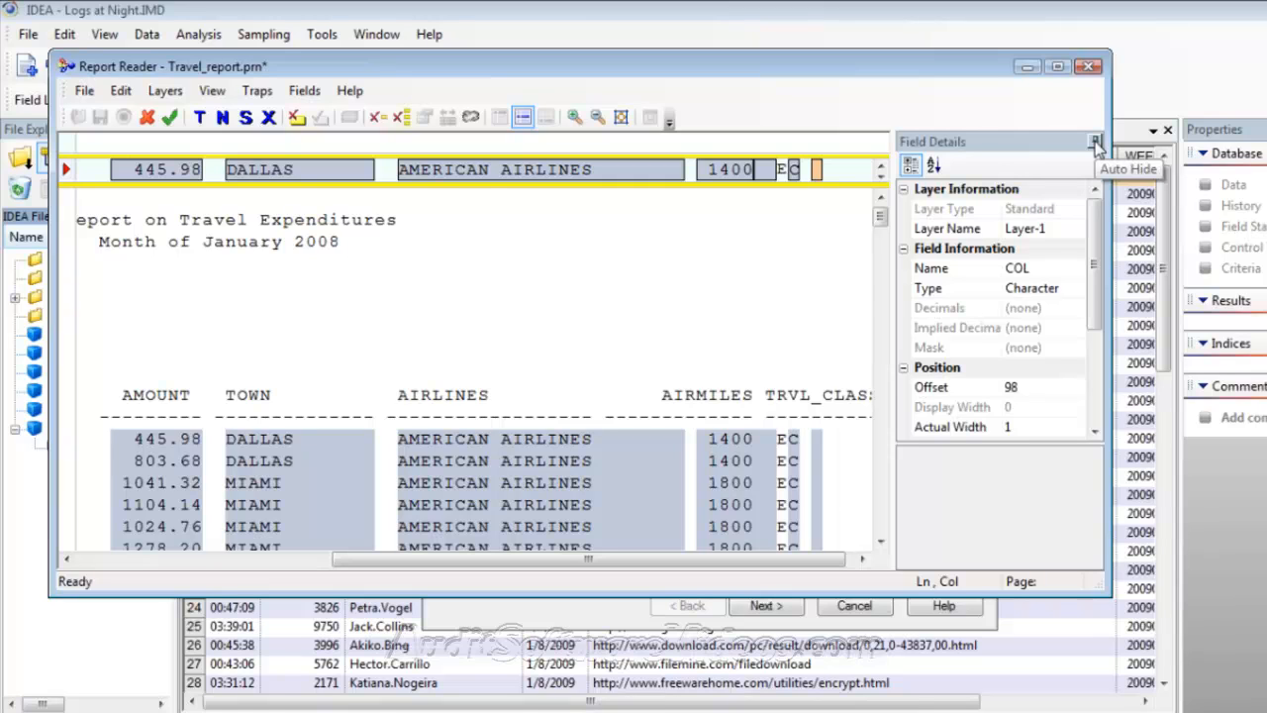
click(1095, 144)
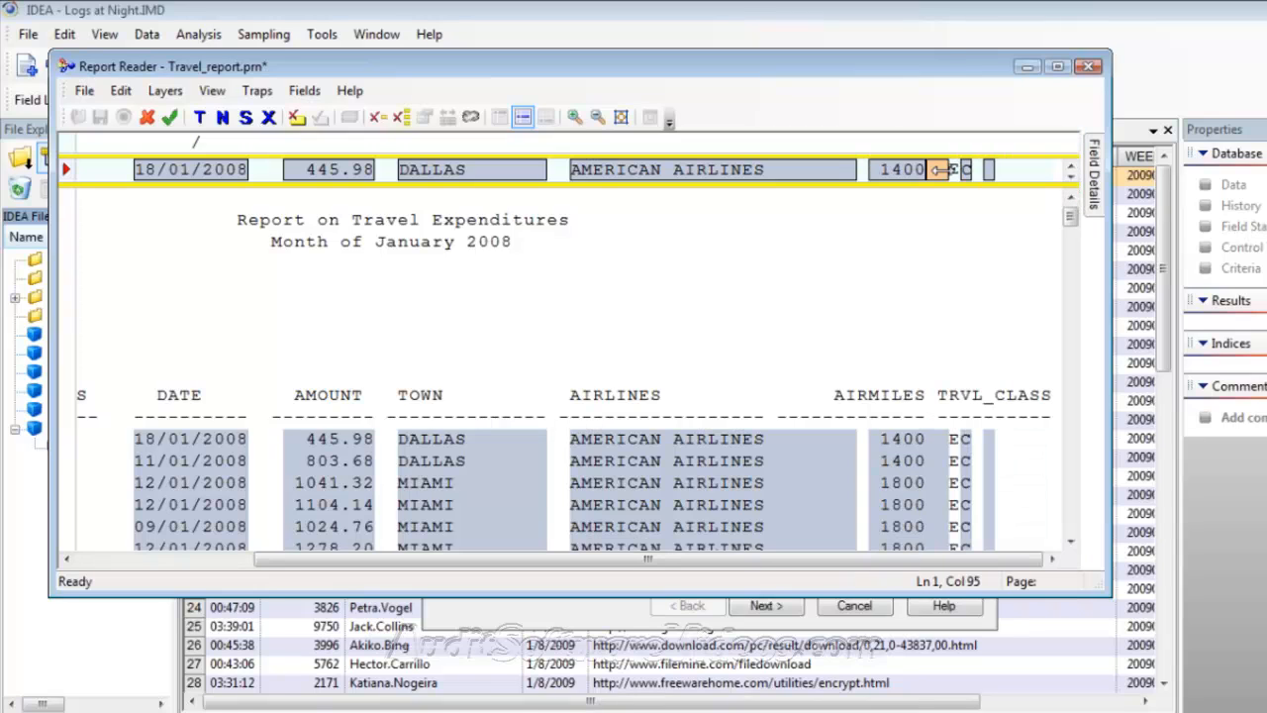
click(864, 169)
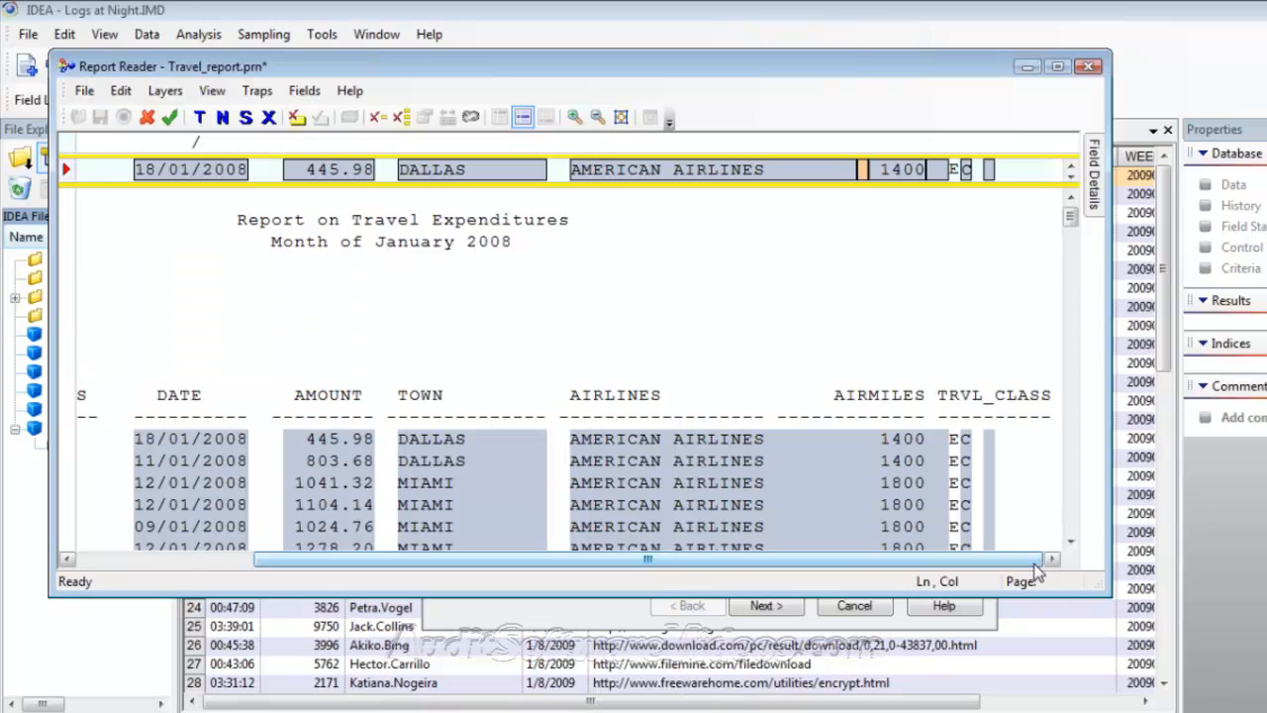
click(951, 176)
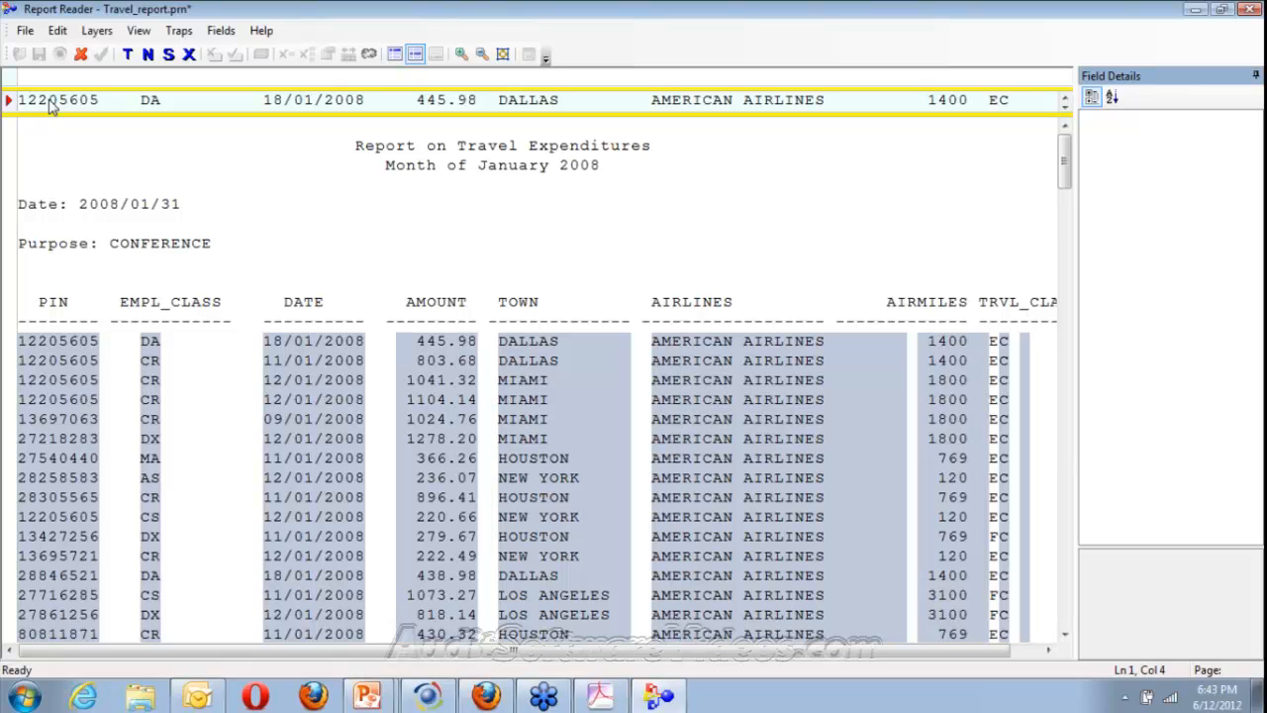
Step: Define the PIN value as a field in Layer-2 and resize the date field to span the full date value
double_click(52, 102)
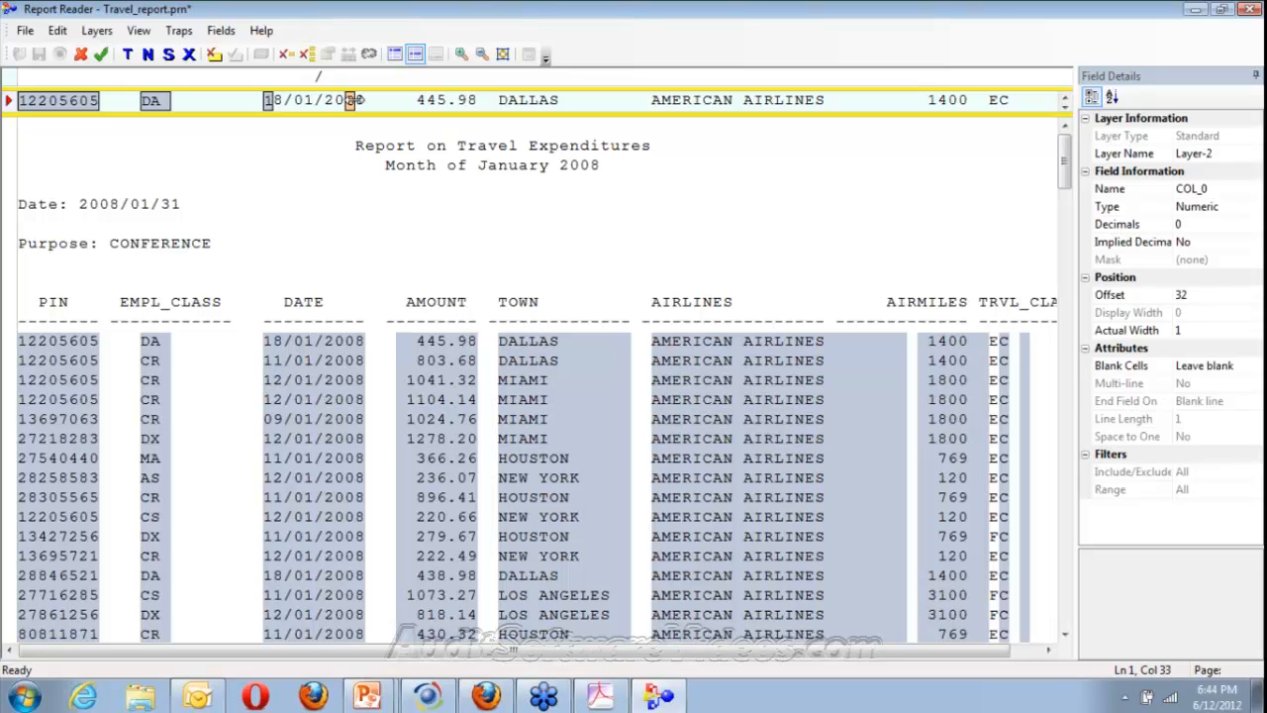
drag(357, 100, 341, 100)
key(Delete)
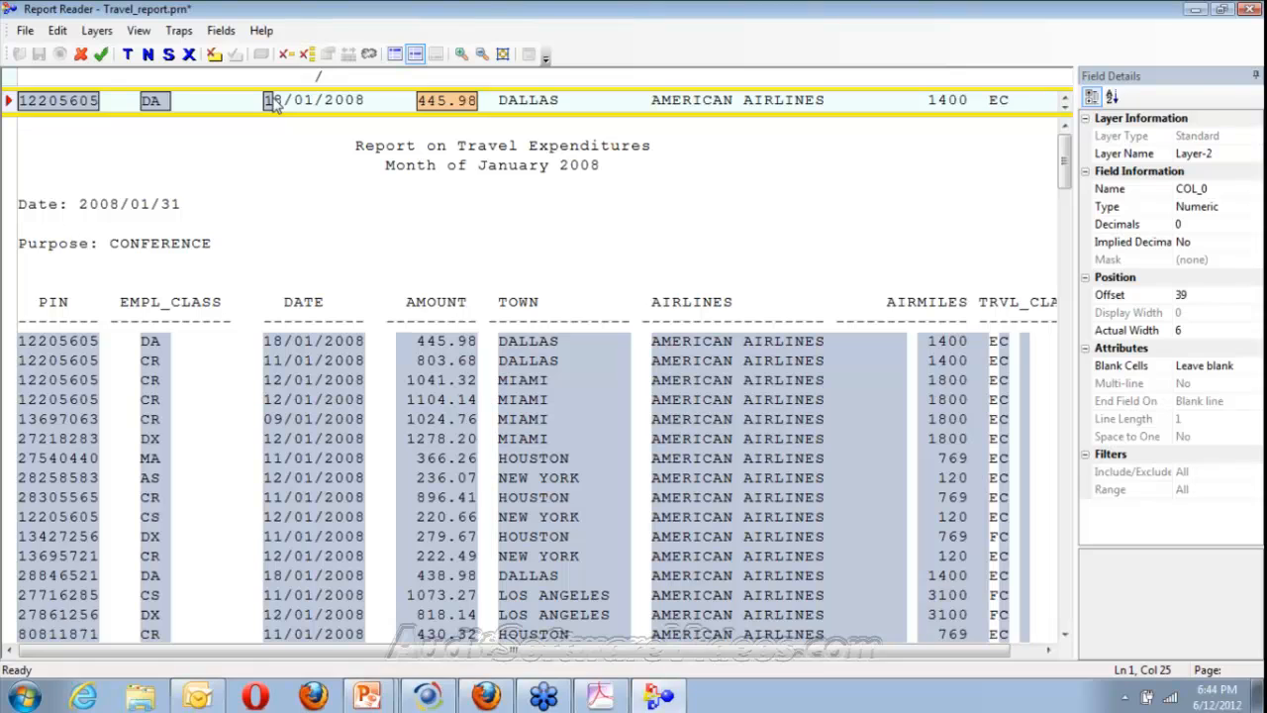
drag(274, 102, 264, 102)
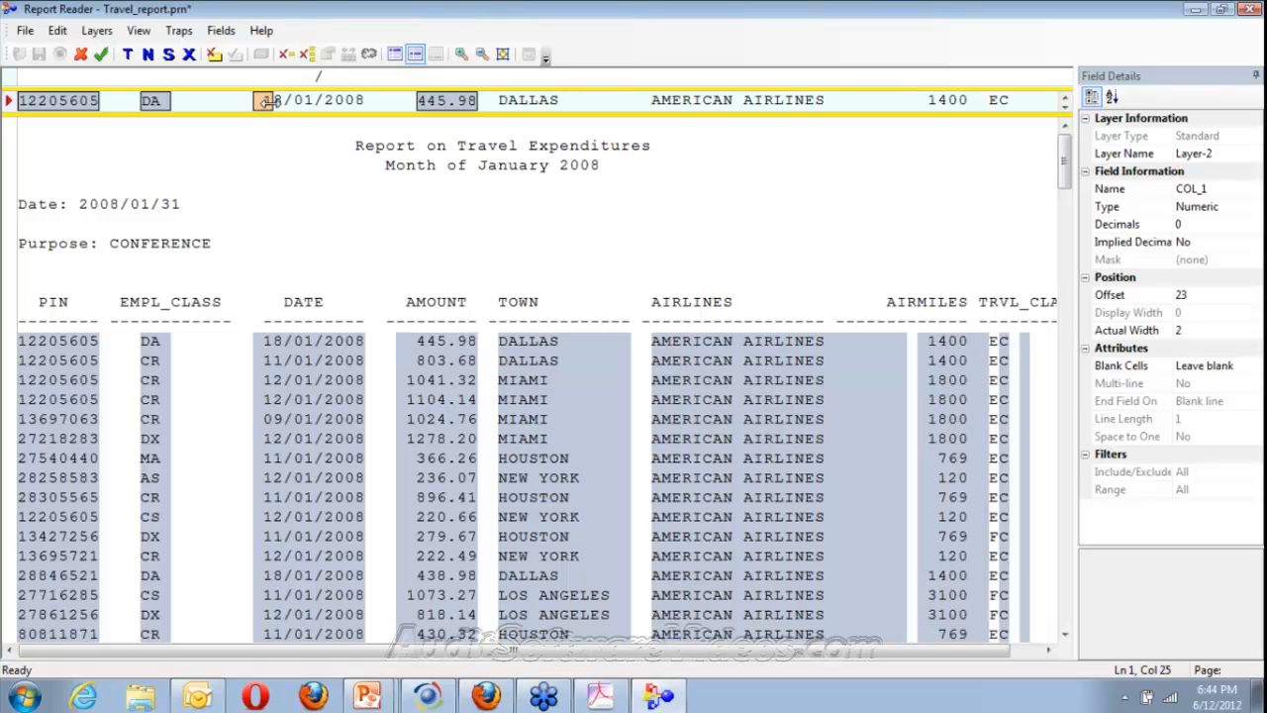
drag(265, 102, 366, 102)
Step: Name the amount field AMOUNT1 and define the town column as a 13-character field named Town in Layer-2
click(1191, 188)
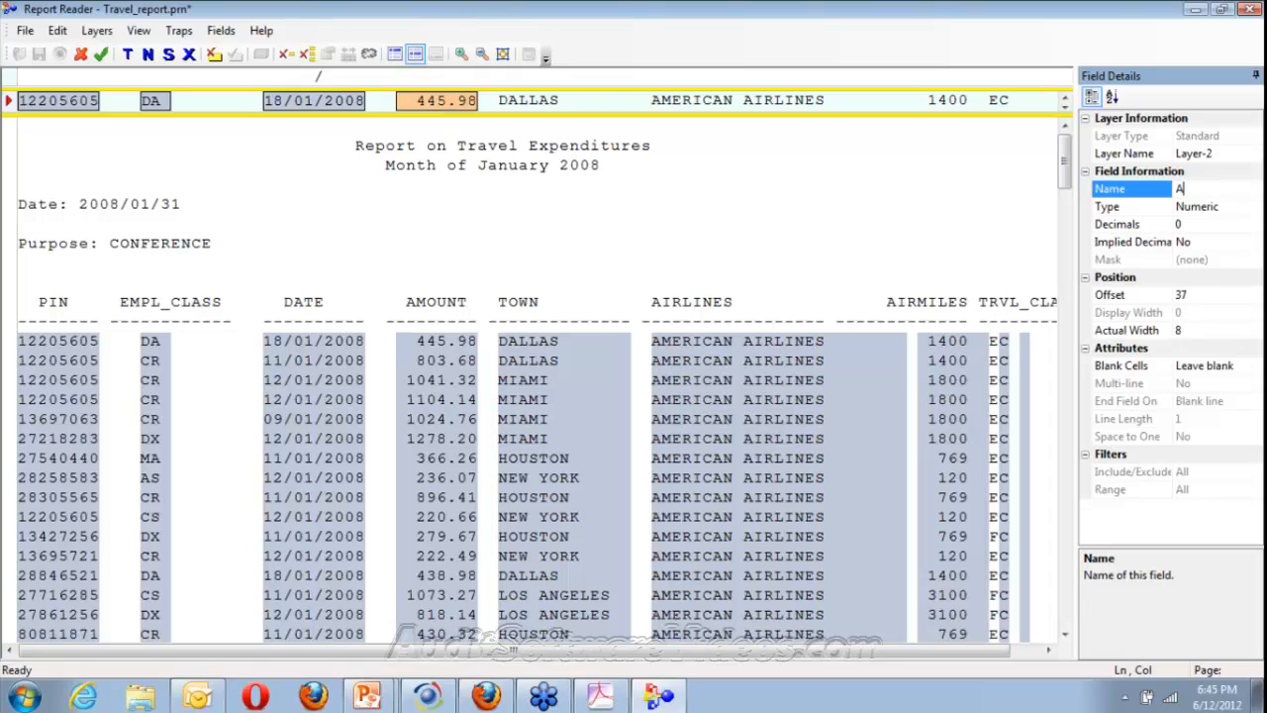
drag(499, 100, 623, 106)
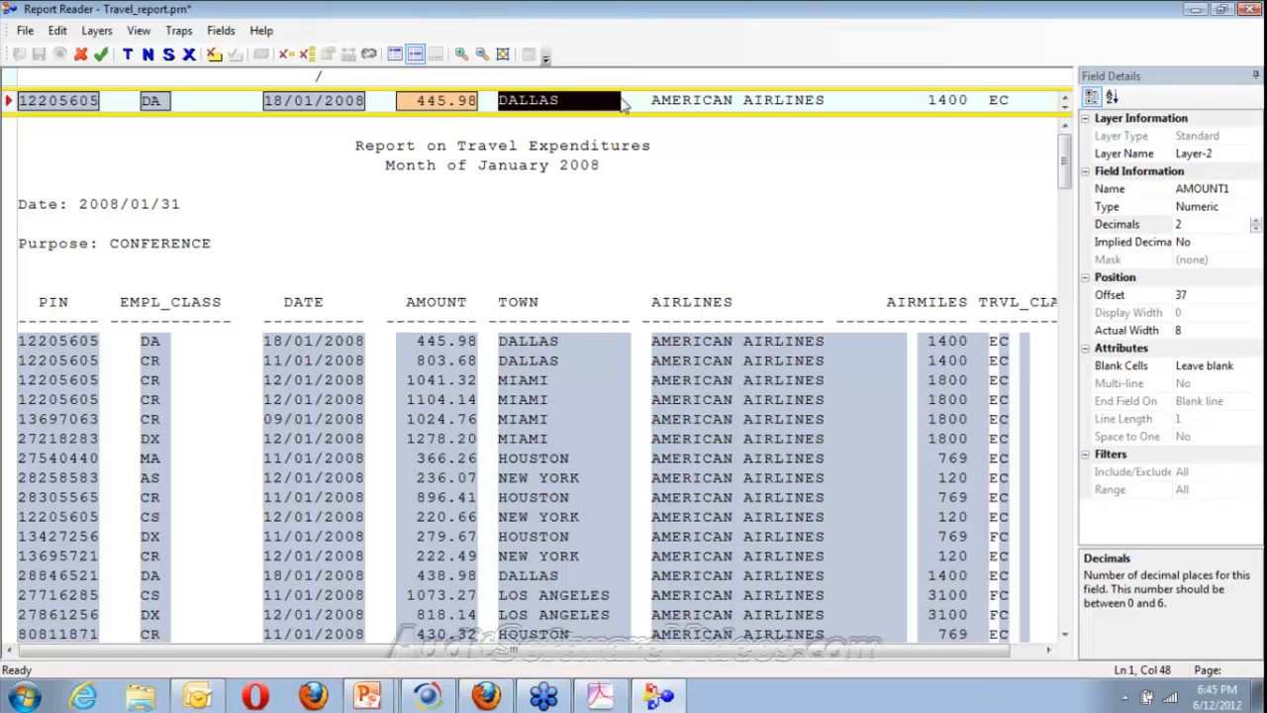
drag(624, 106, 630, 106)
text(Town)
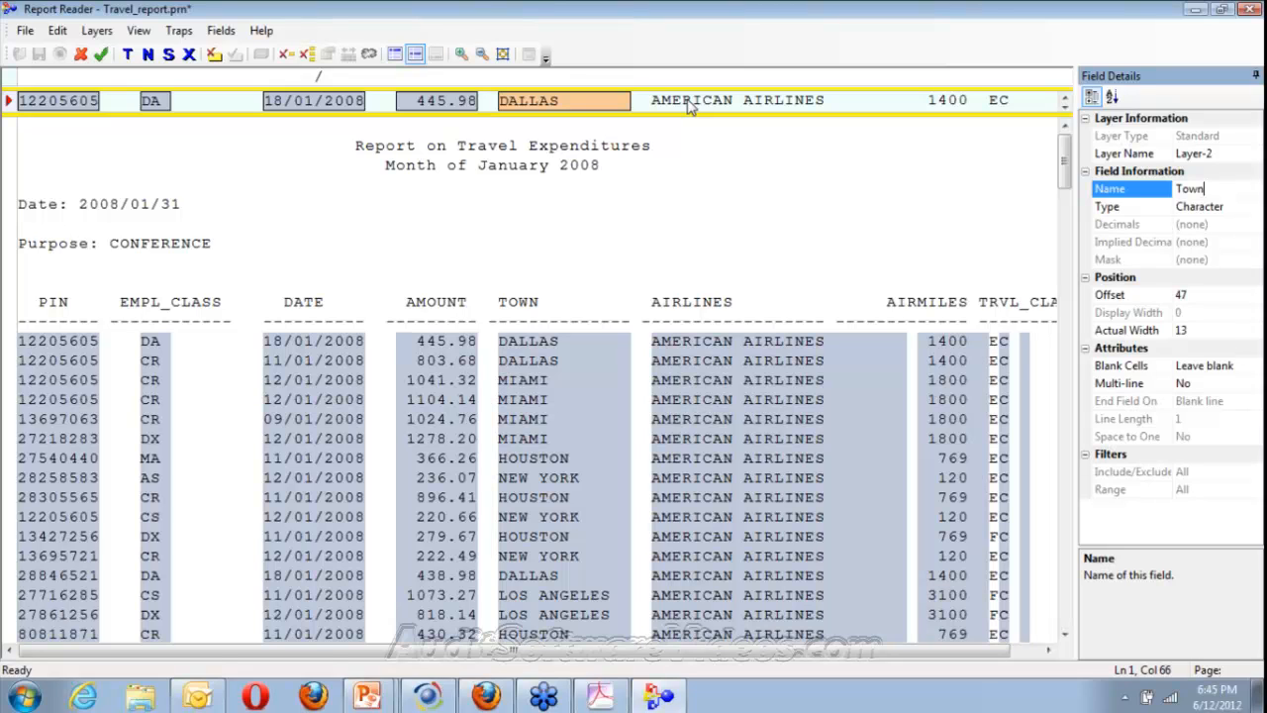
Step: Define the airlines column in Layer-2's sample line as a 25-character field named Airline
click(655, 100)
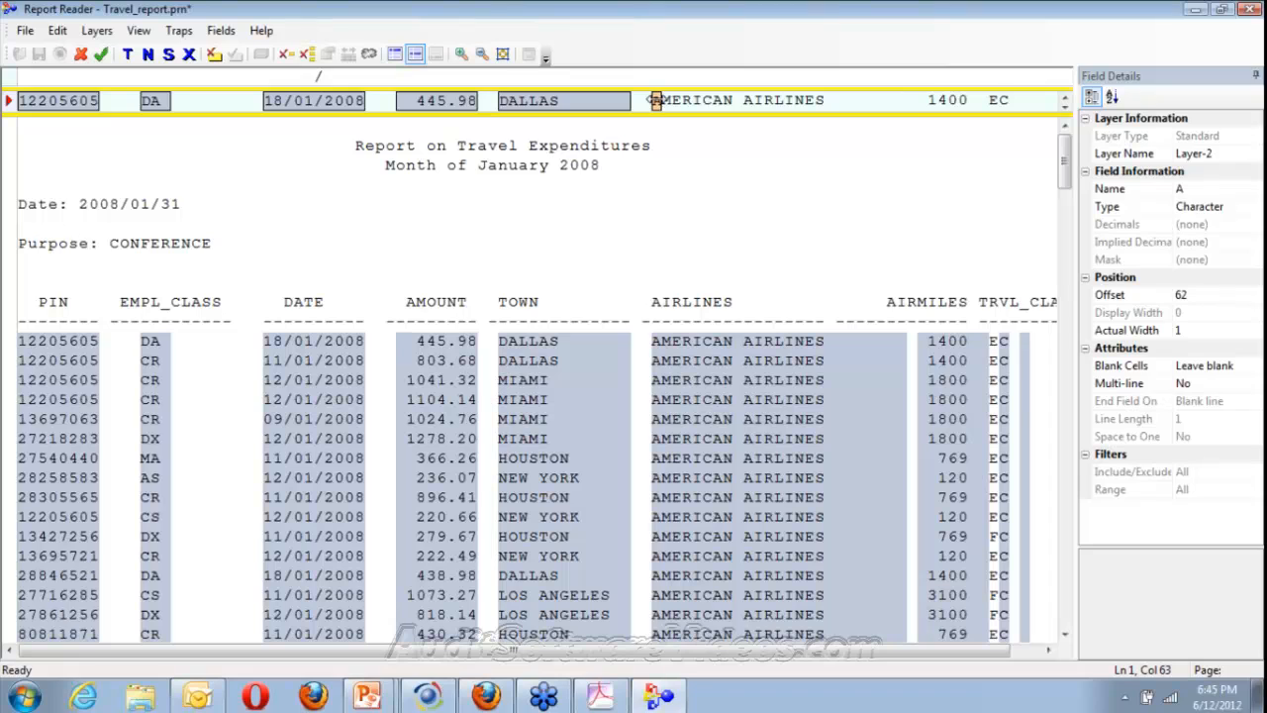
drag(656, 100, 906, 100)
text(Airline)
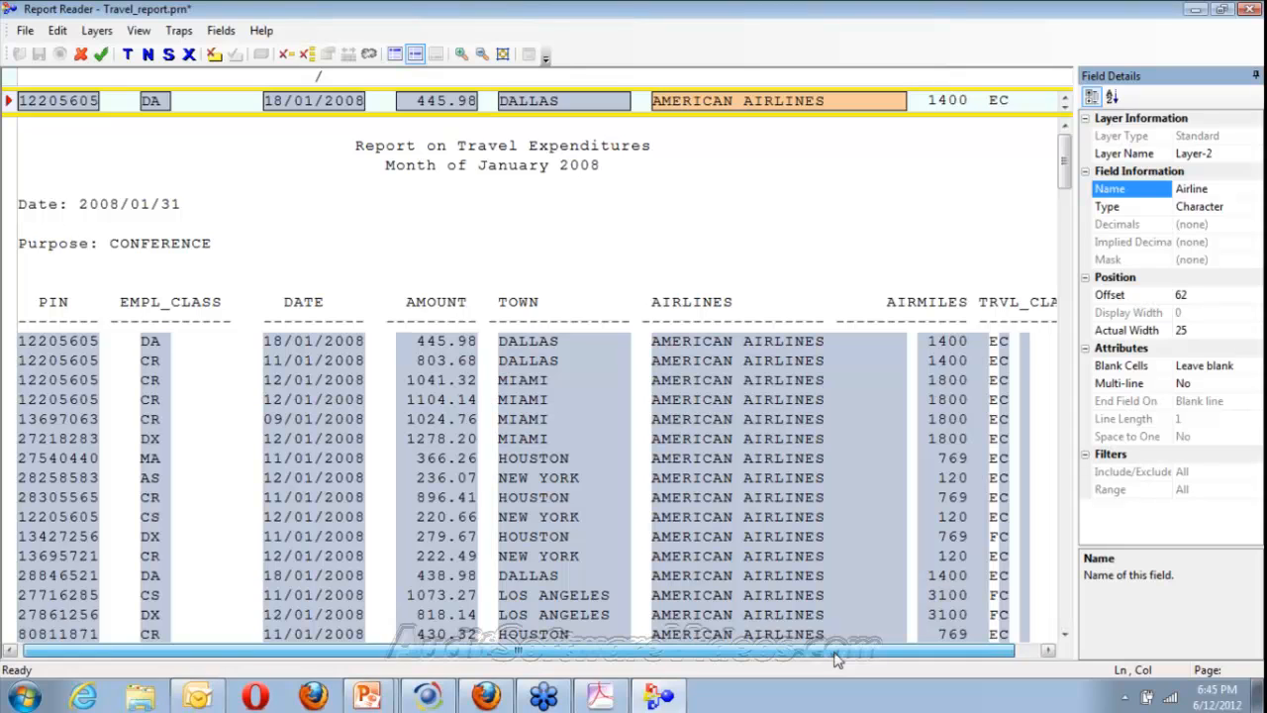
Step: Select the Purpose line above the column headings as a sample and create a standard layer from it
drag(834, 654, 864, 654)
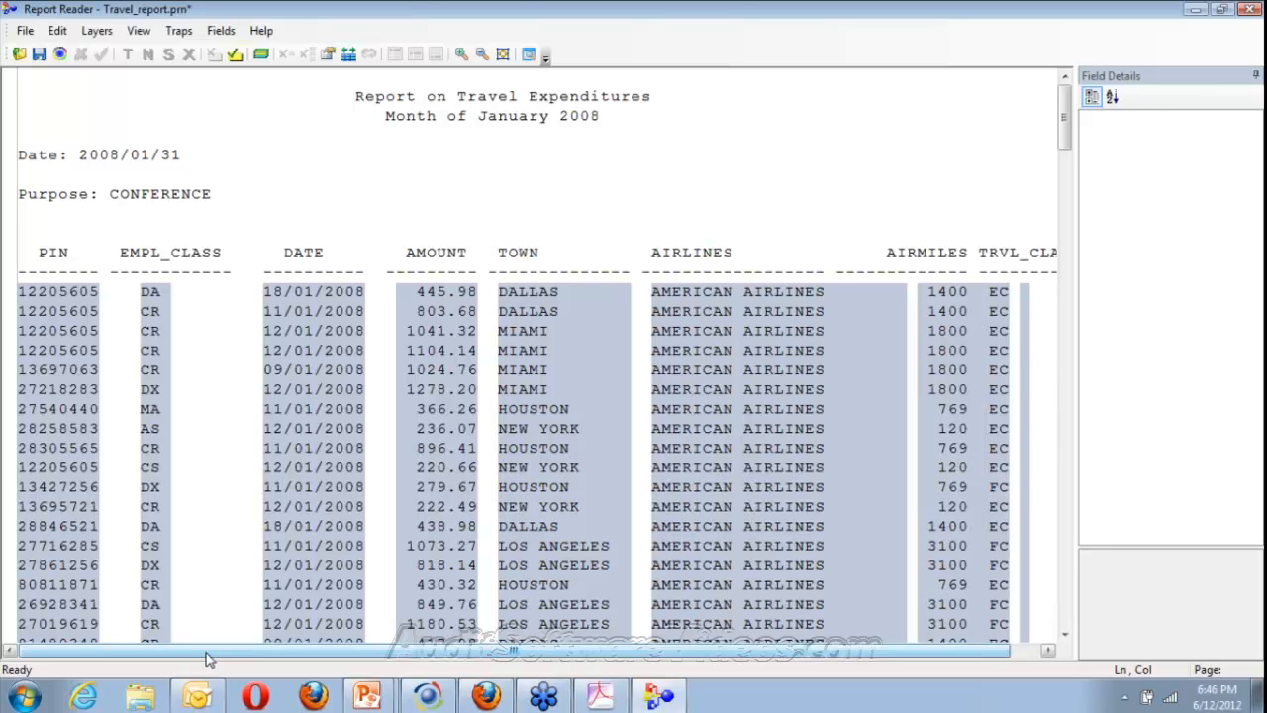
drag(1064, 117, 1062, 90)
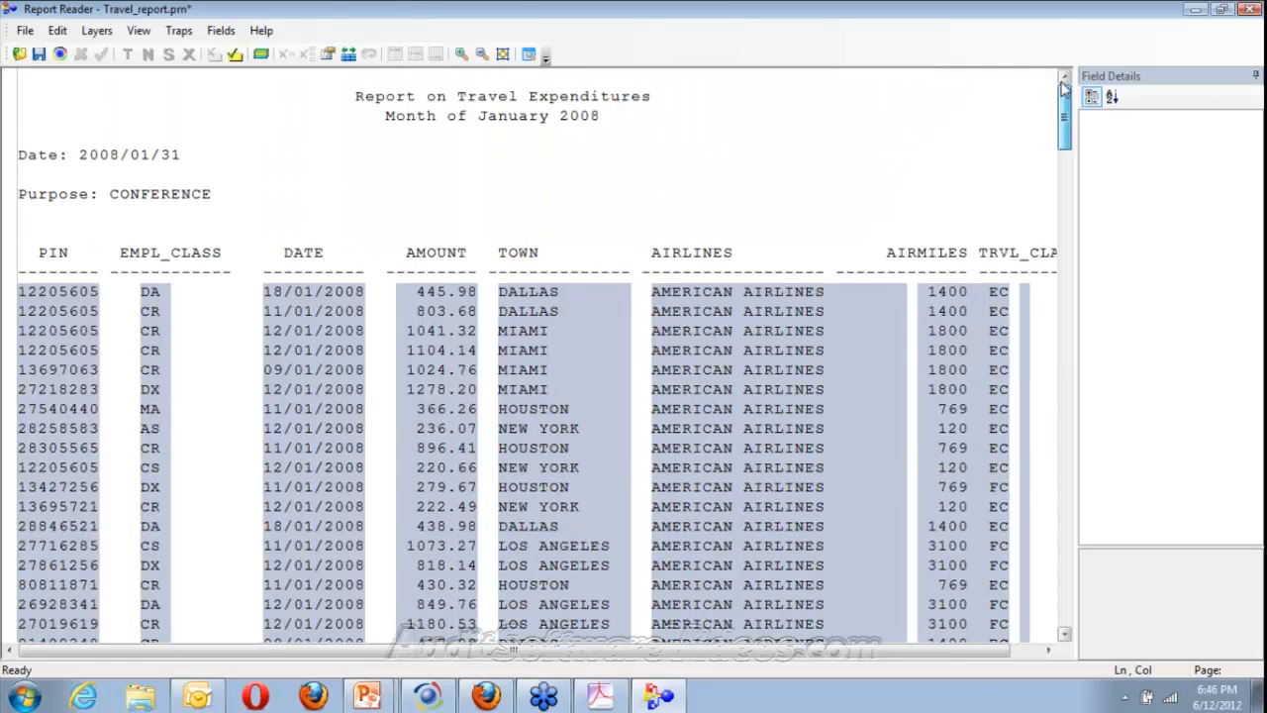
click(149, 124)
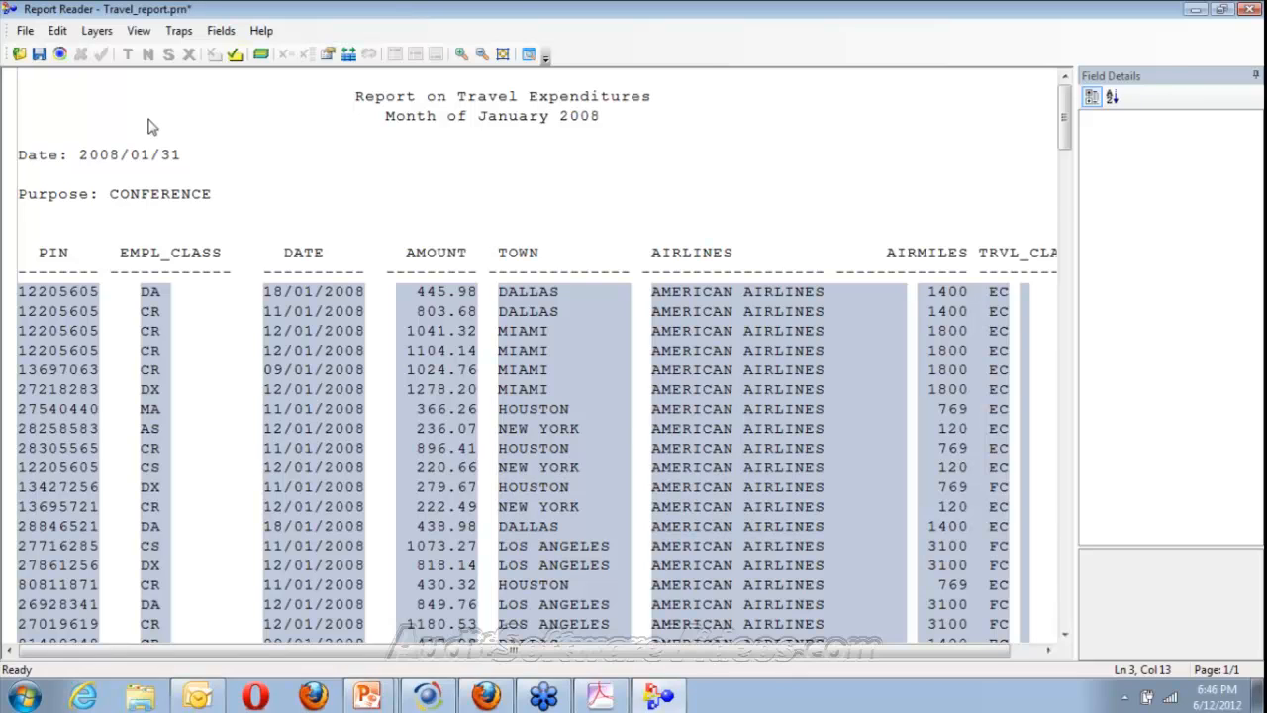
click(10, 195)
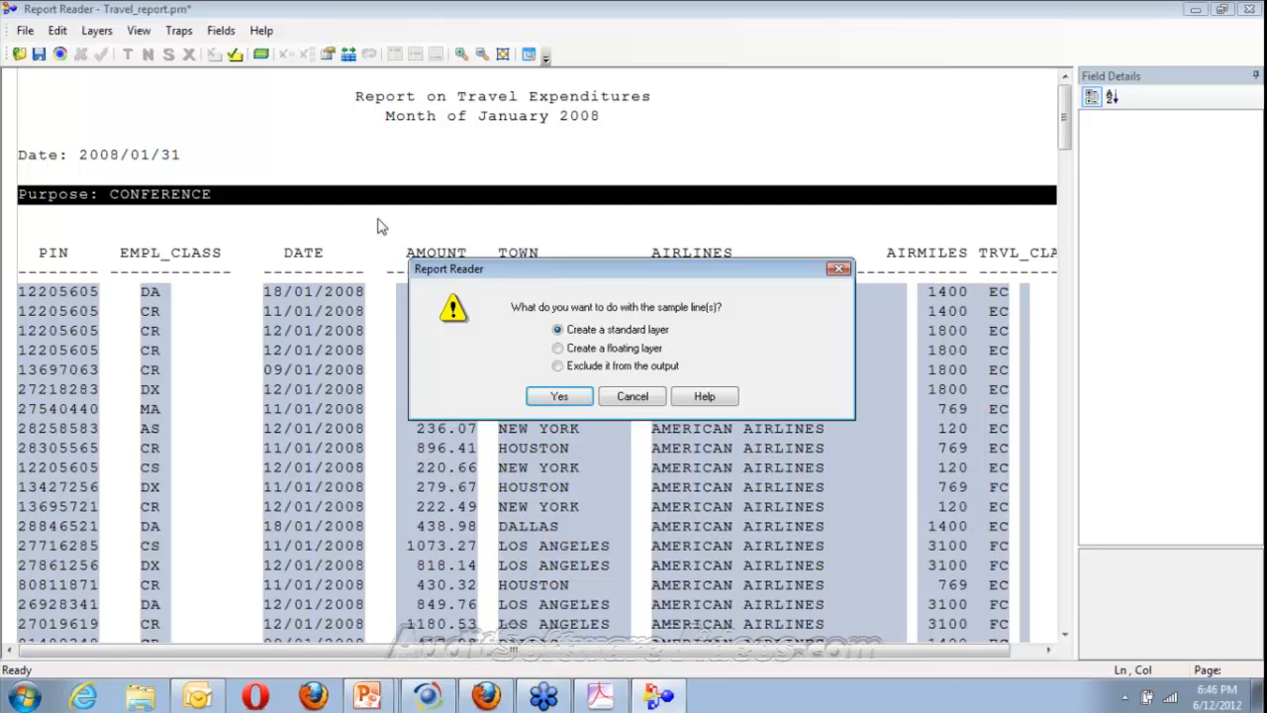
key(Return)
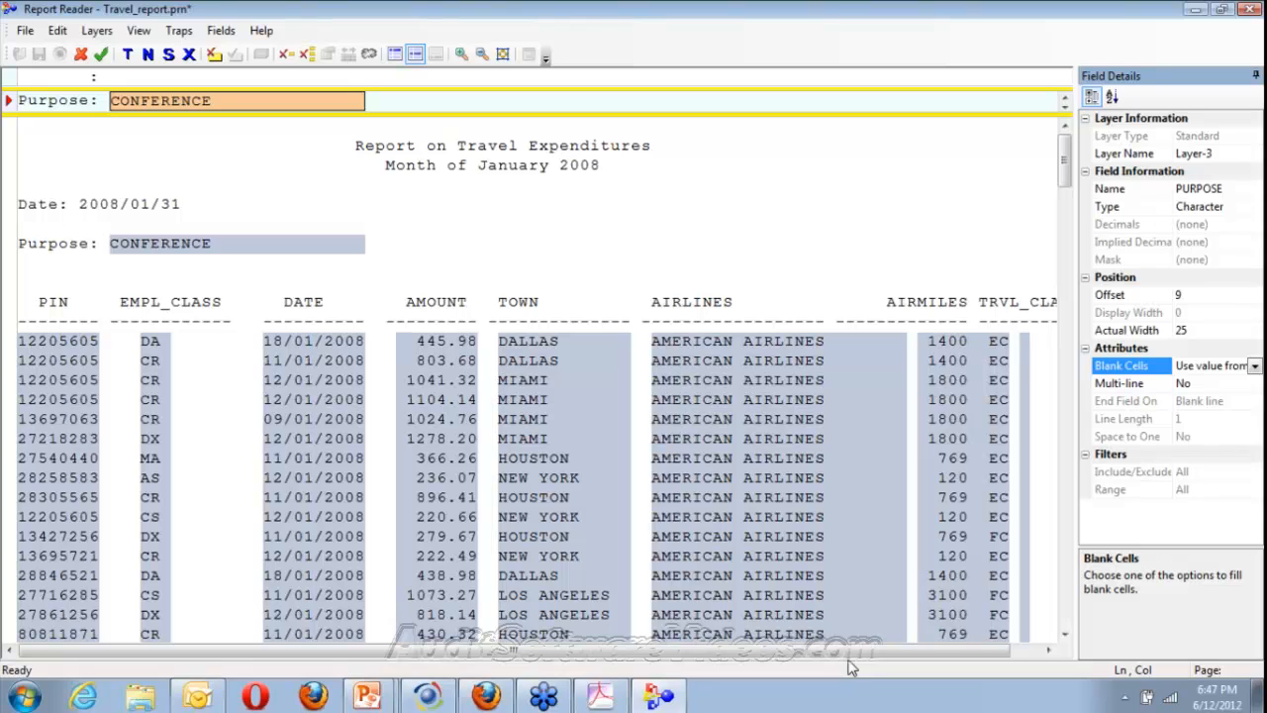
Step: Create a layer from the report's Date line, define its date value as a field named Rept Date, and accept the layer
click(84, 158)
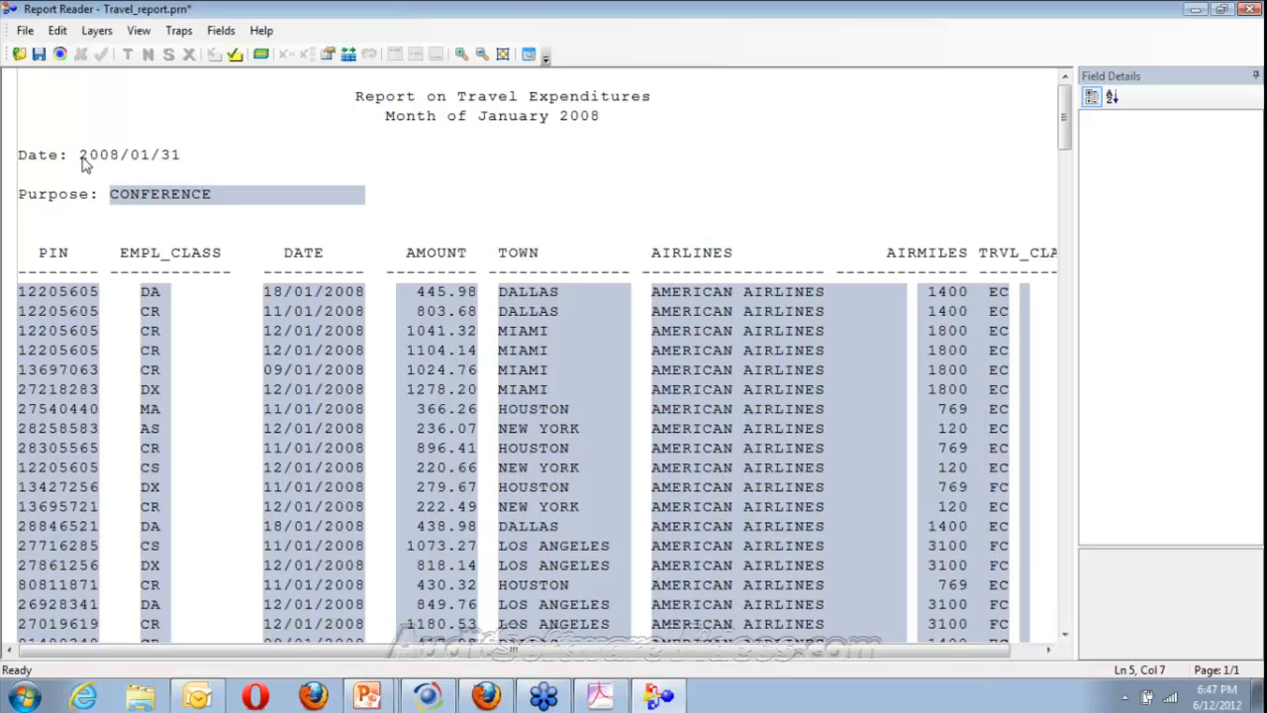
drag(82, 158, 178, 163)
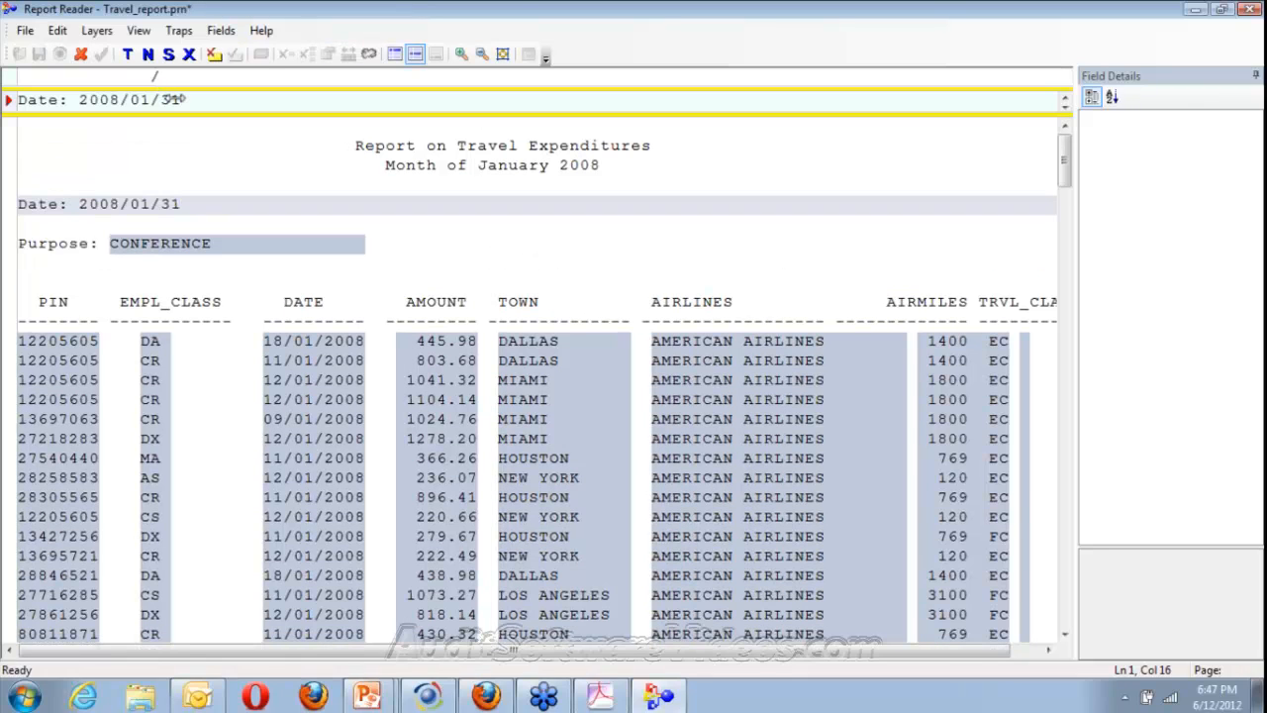
double_click(175, 99)
double_click(1216, 189)
text(Rept Date)
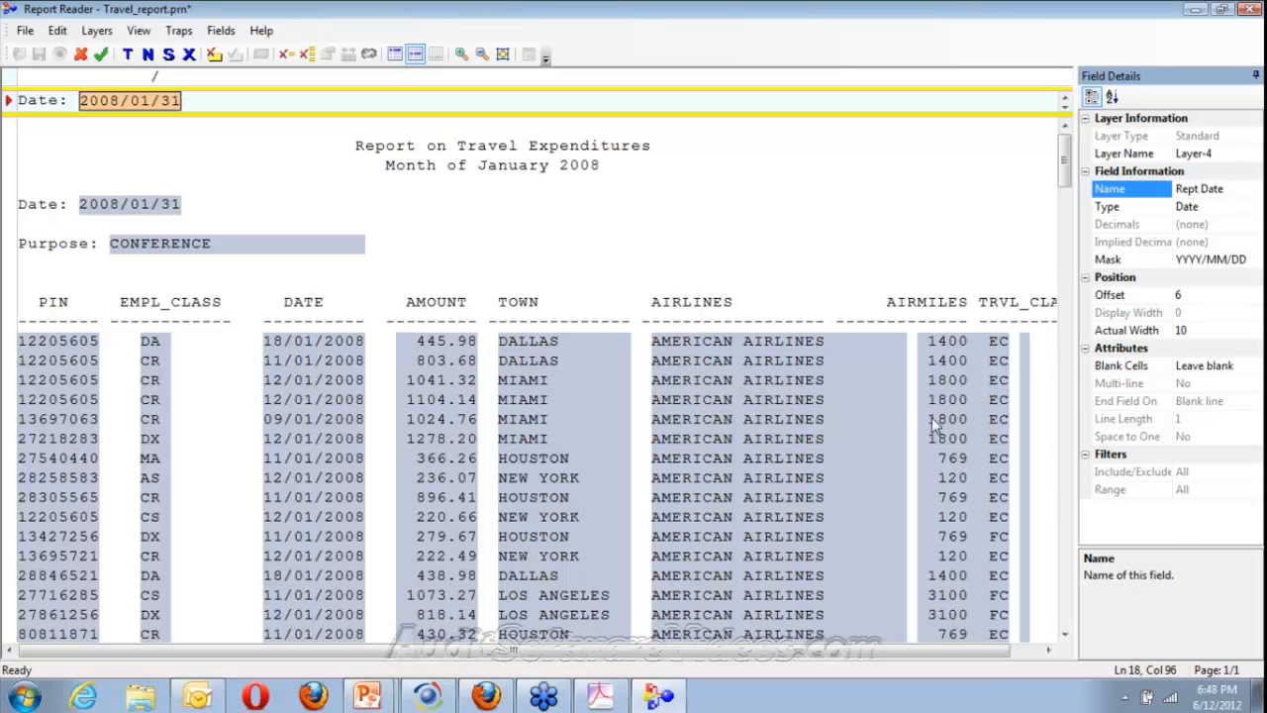
click(140, 153)
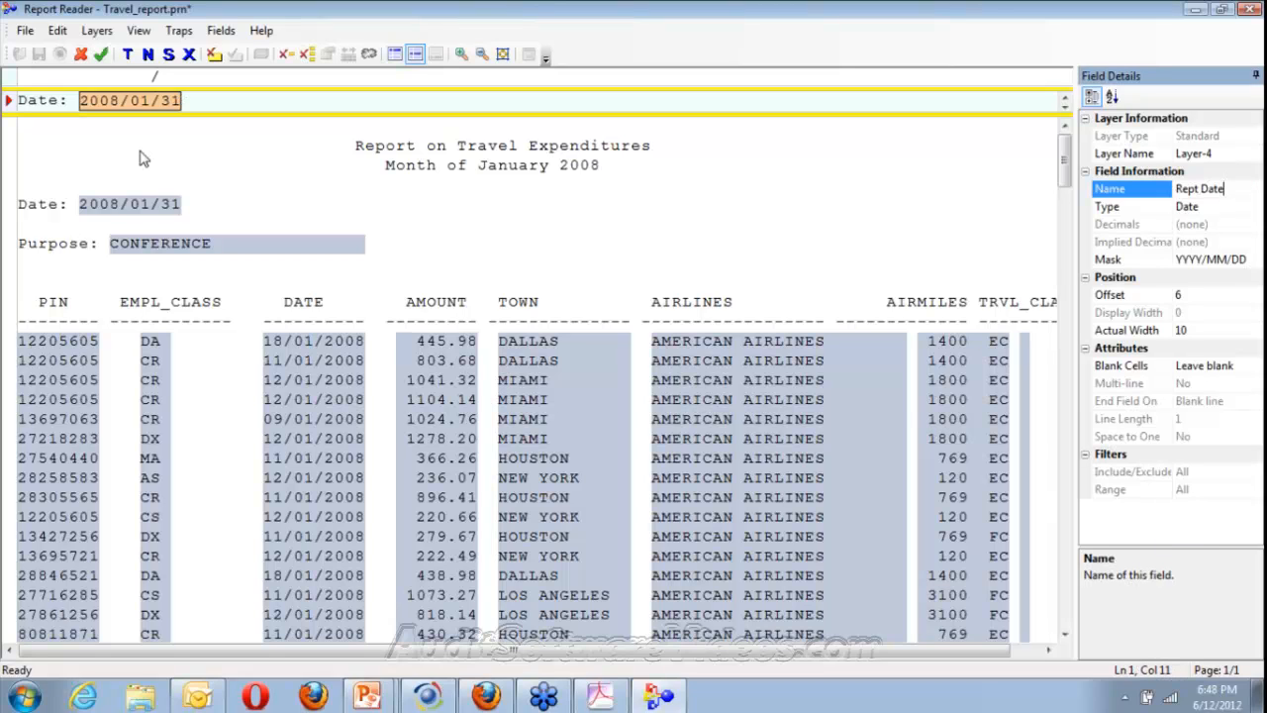
click(101, 55)
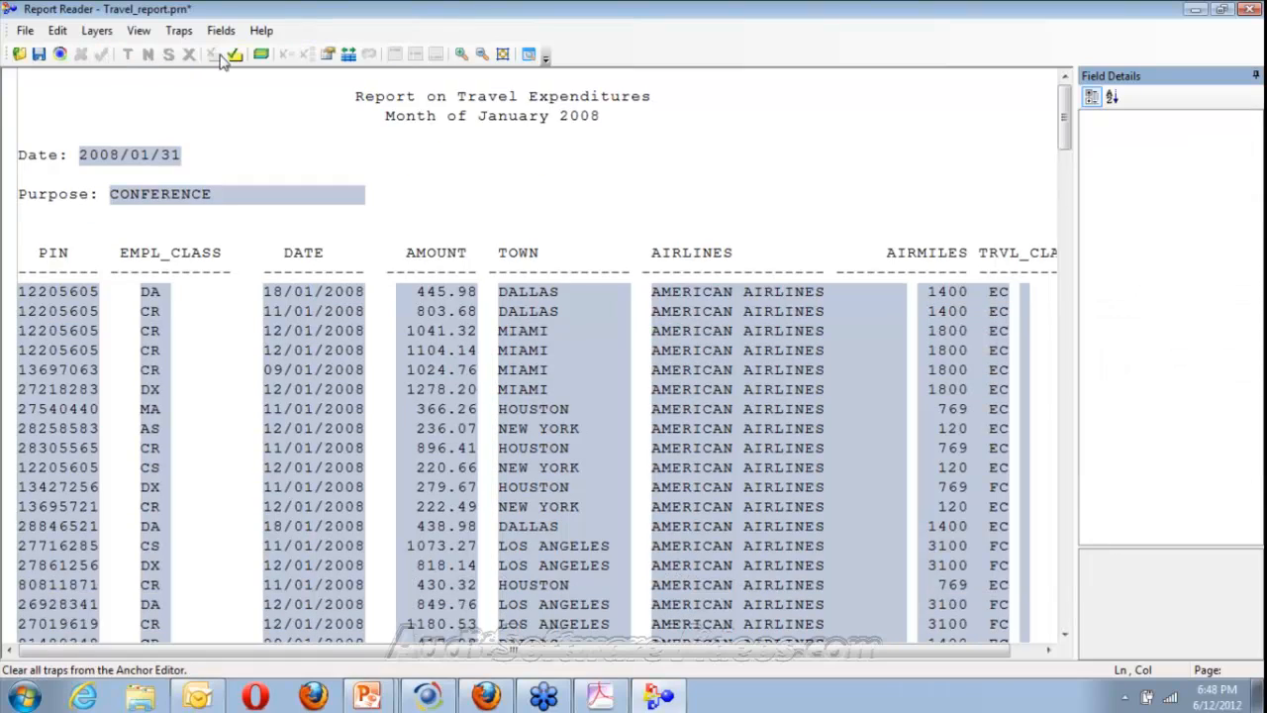
Step: Scan the defined fields for errors and set the flagged CLASS field's width to 3
click(235, 55)
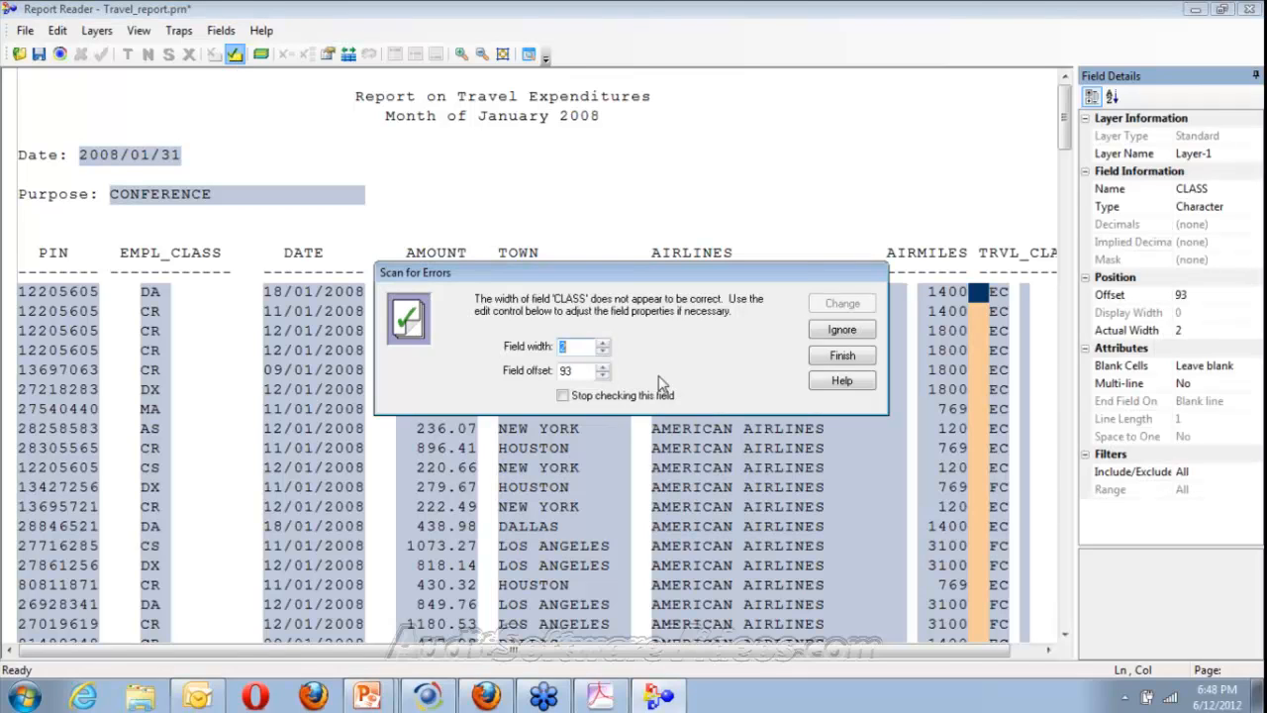
click(602, 352)
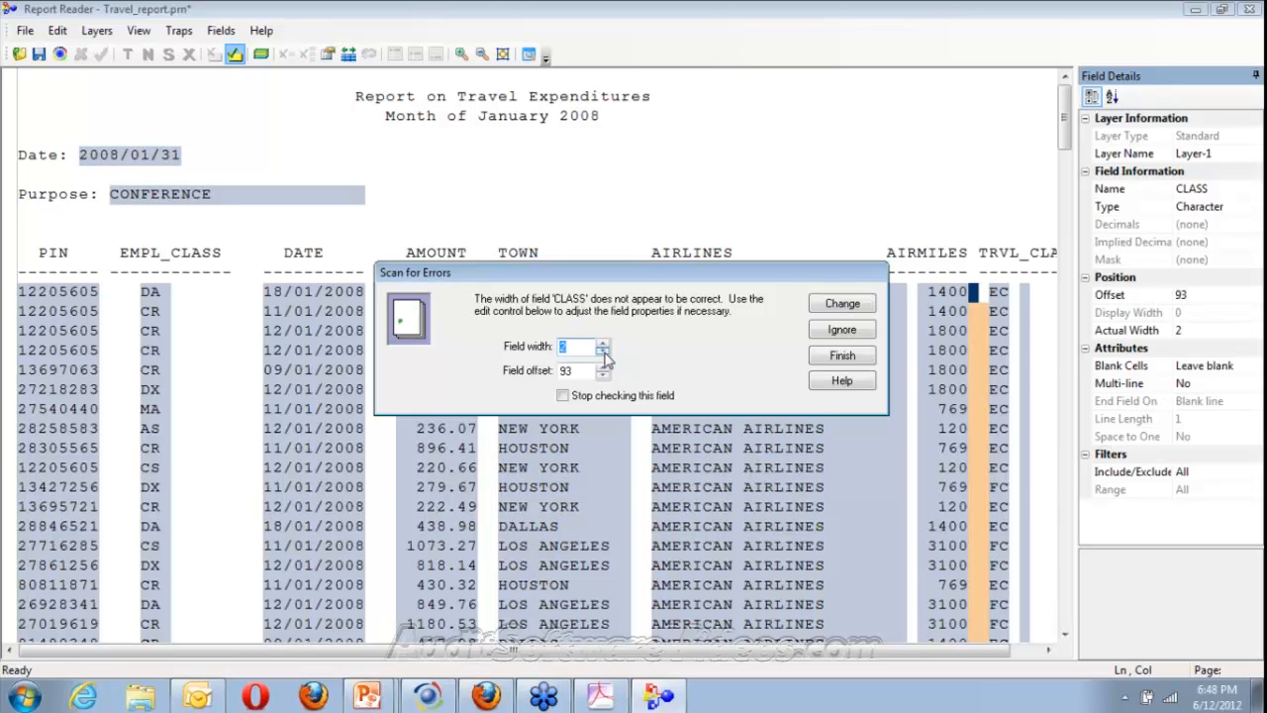
click(603, 359)
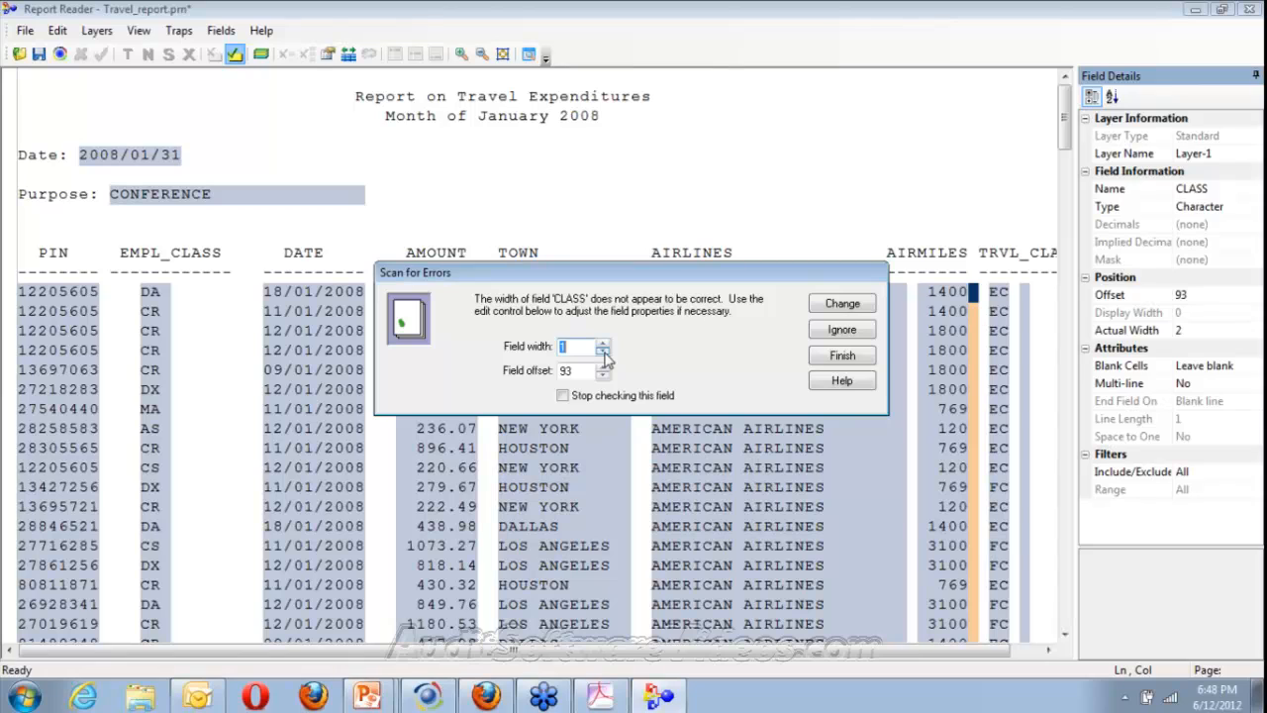
click(602, 347)
click(842, 303)
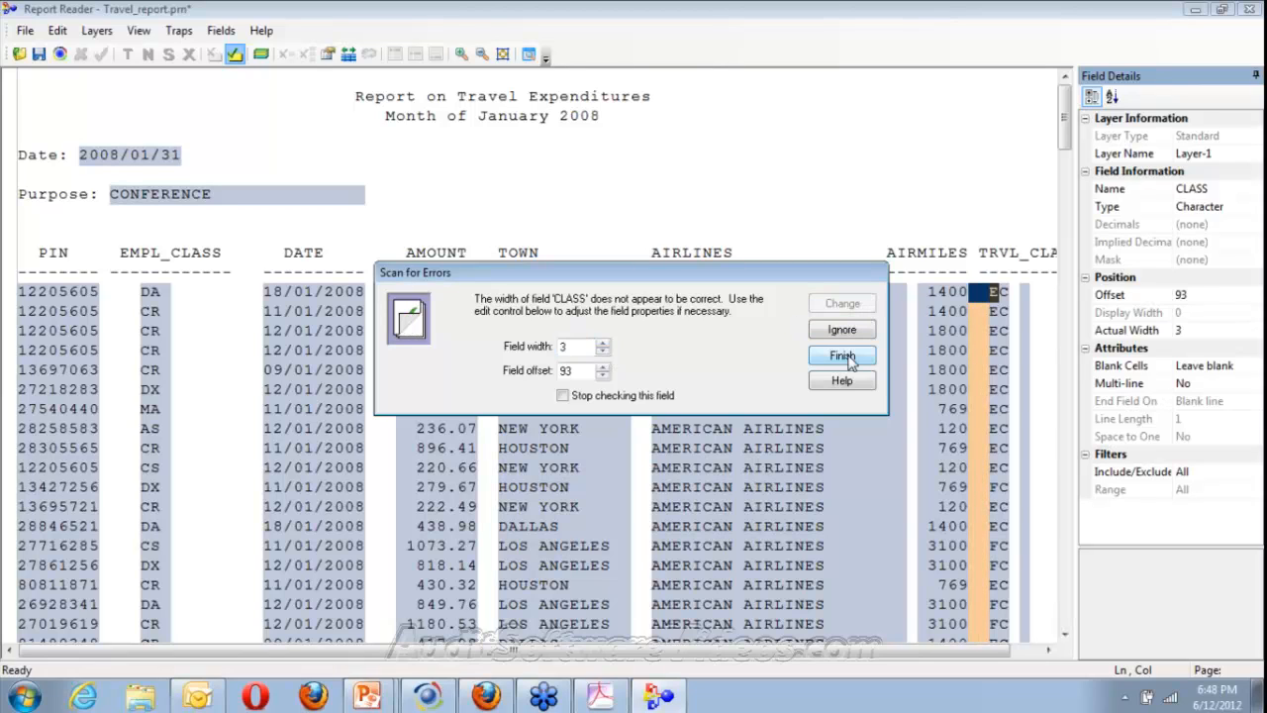
click(842, 356)
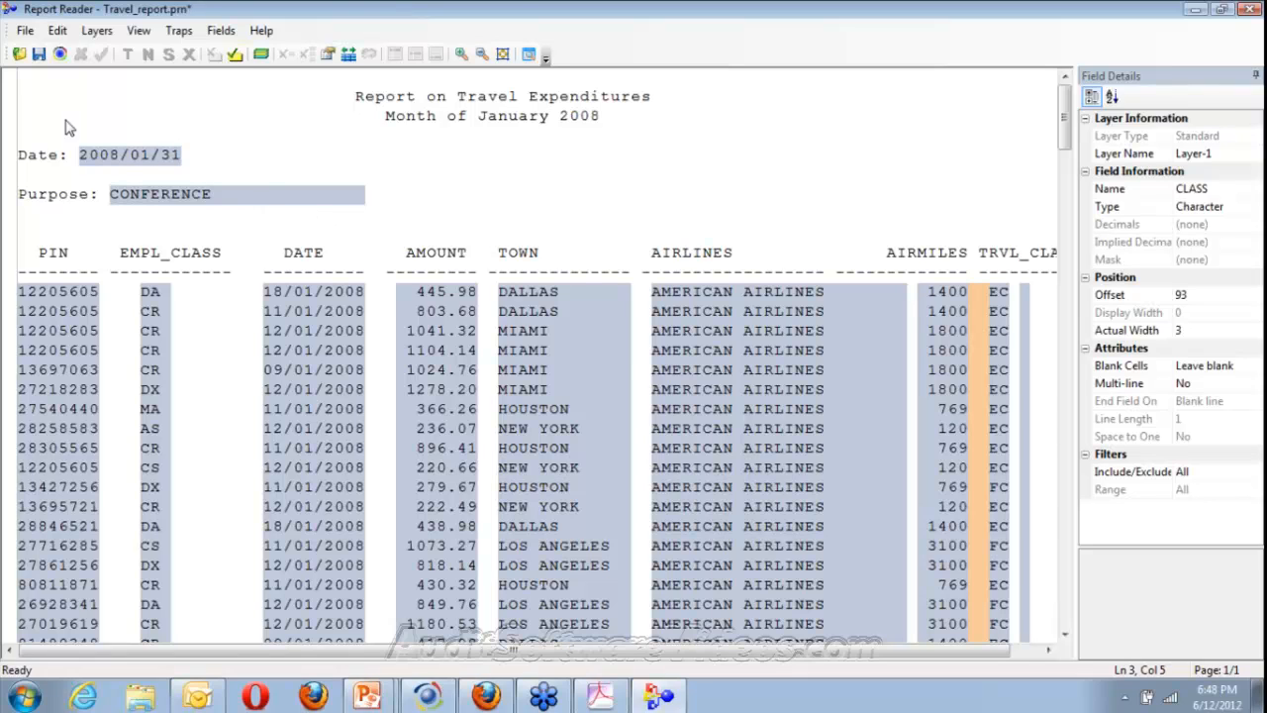
Step: Rerun the error scan and set the CLASS field's width back to 2
click(234, 53)
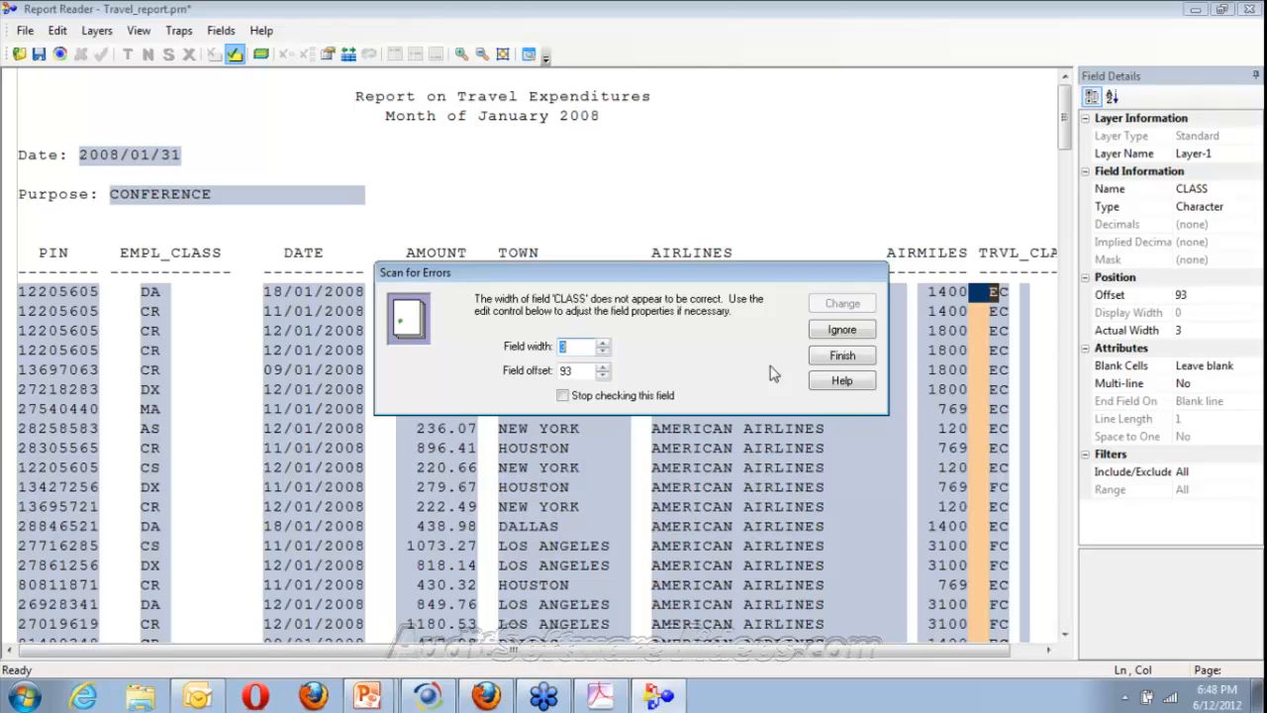
text(2)
click(844, 309)
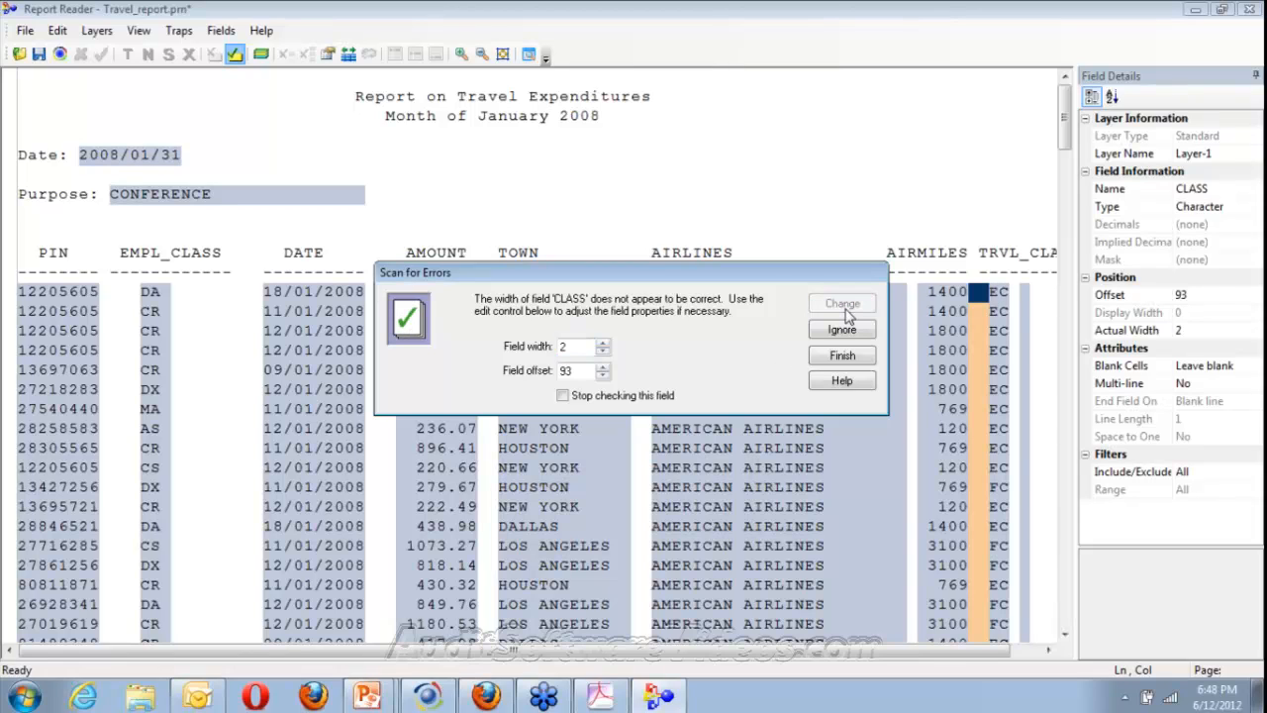
click(847, 359)
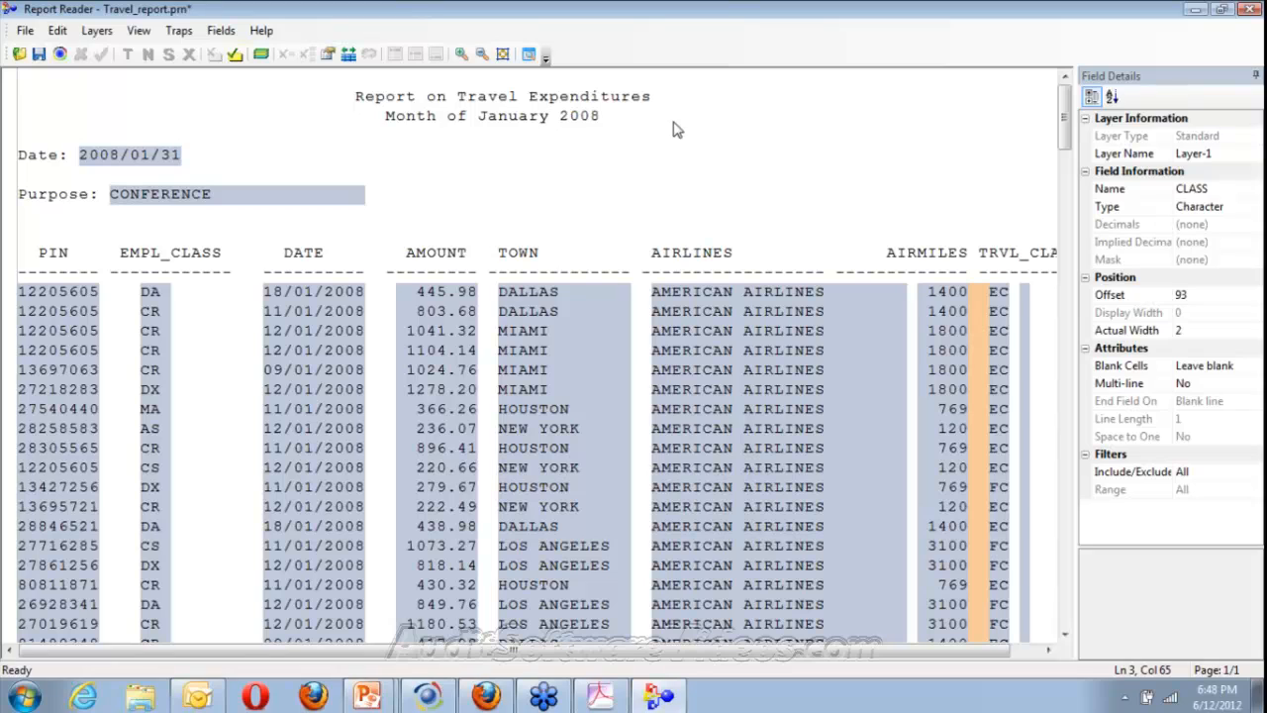
Step: Scan for errors again, ignore the CLASS field's width issue, and set the EC field's width to 2 and offset to 95
click(235, 54)
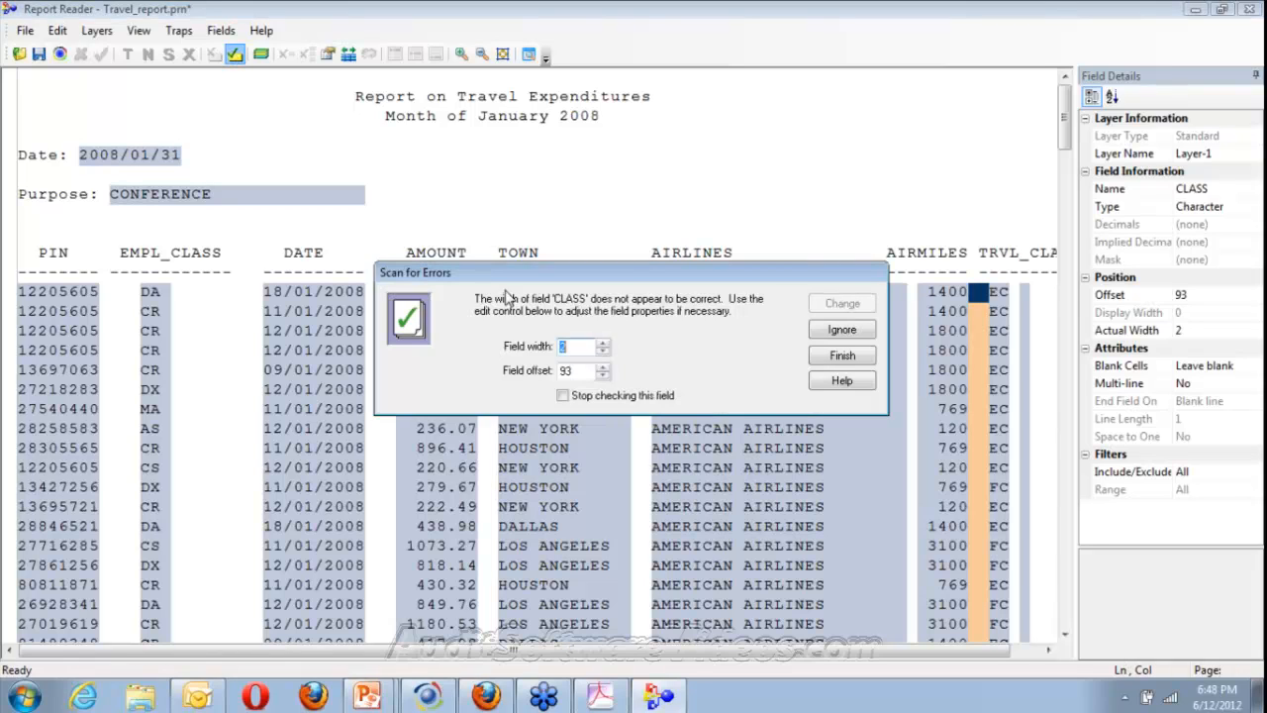
click(865, 331)
click(866, 335)
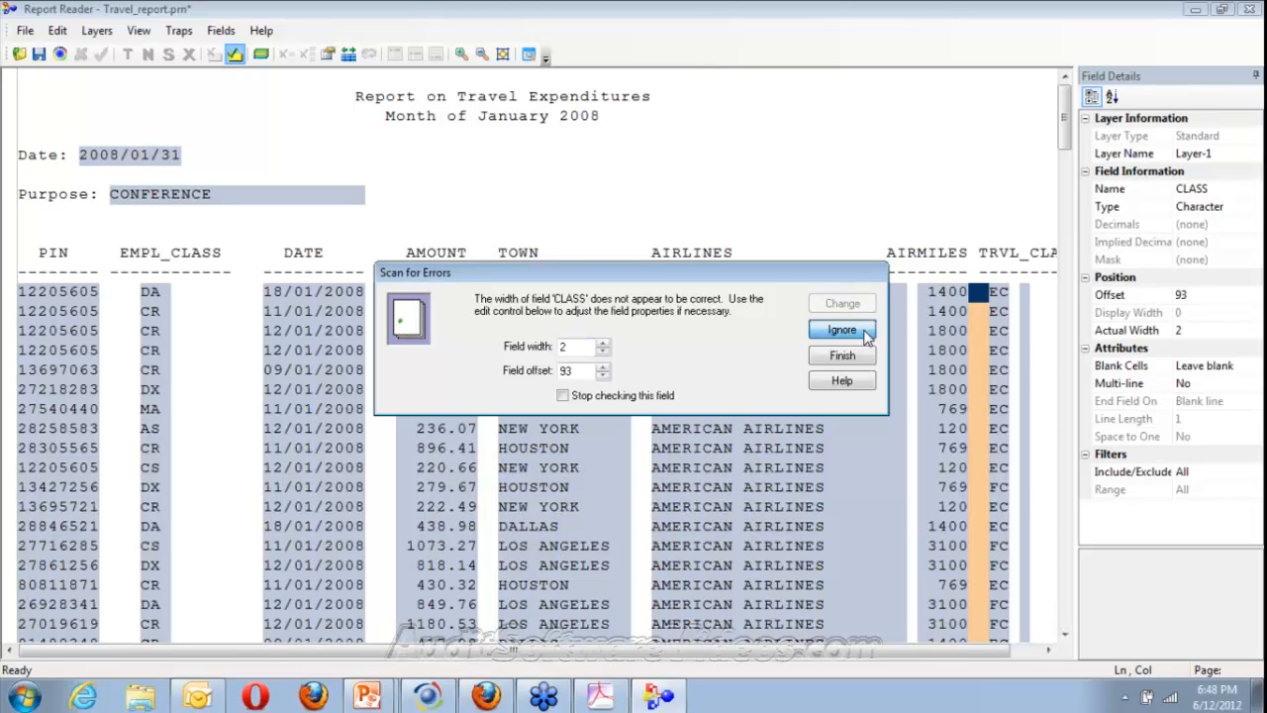
click(867, 336)
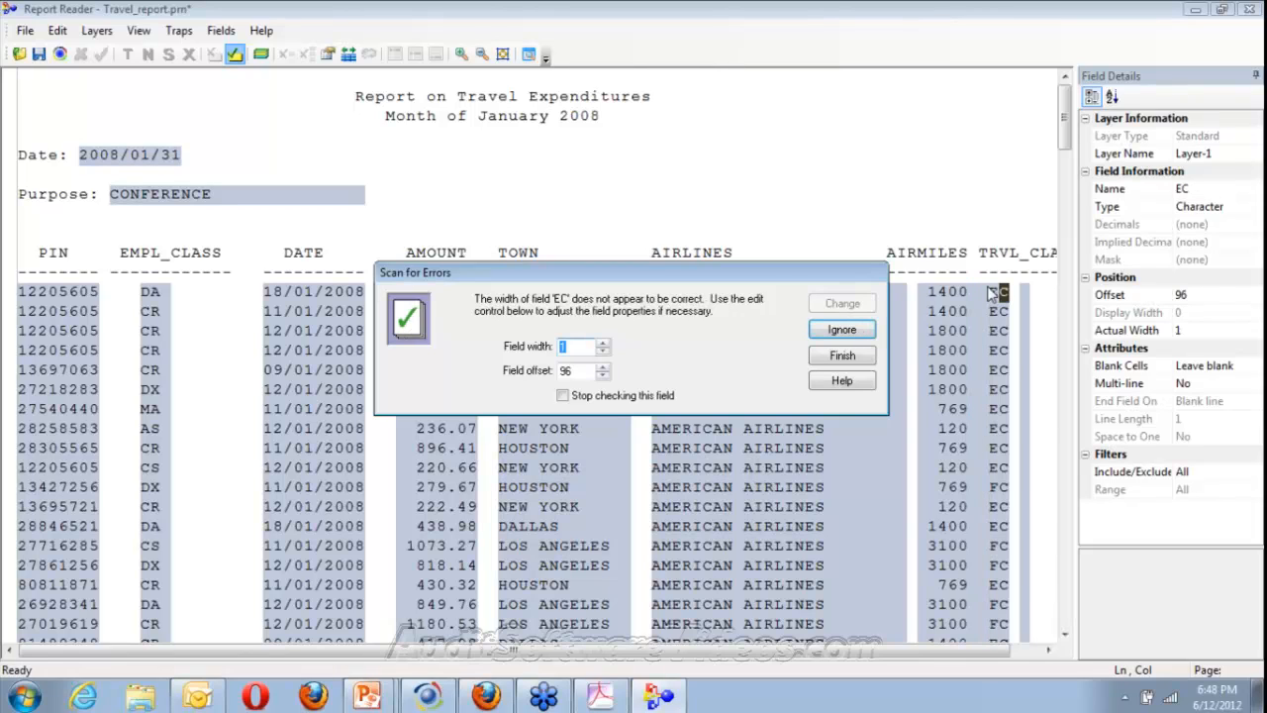
click(602, 344)
key(Tab)
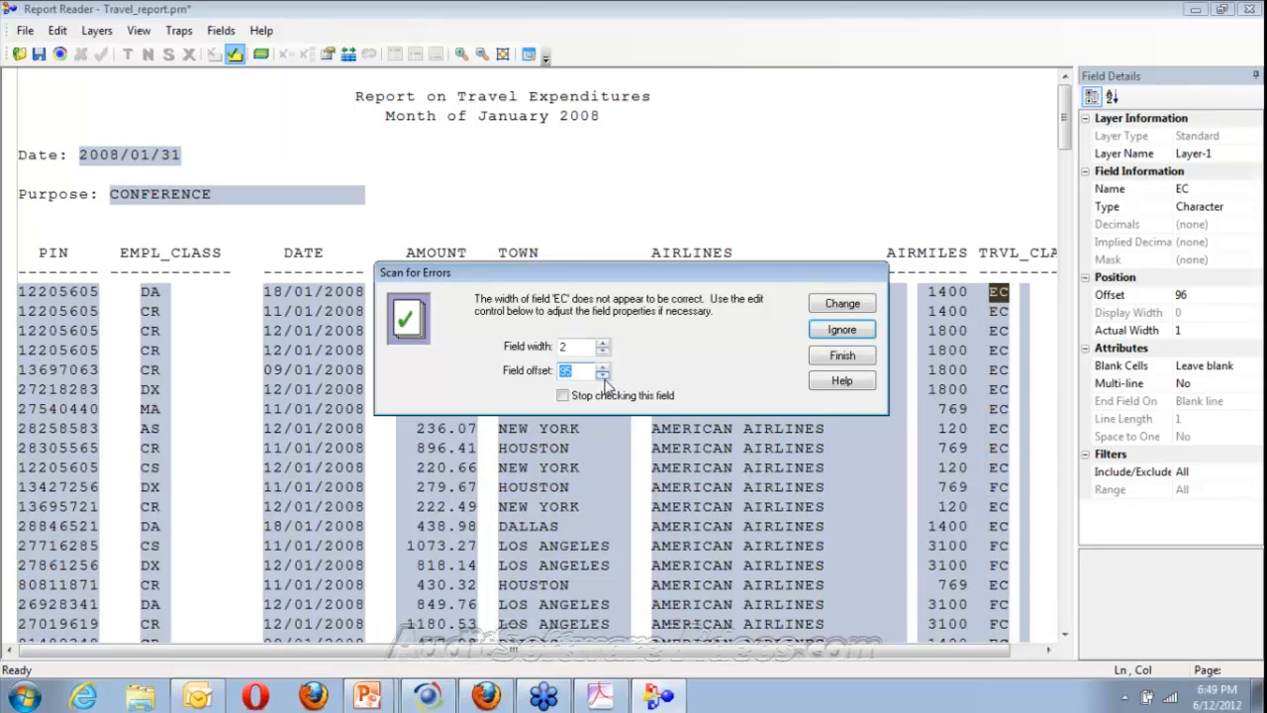
click(857, 310)
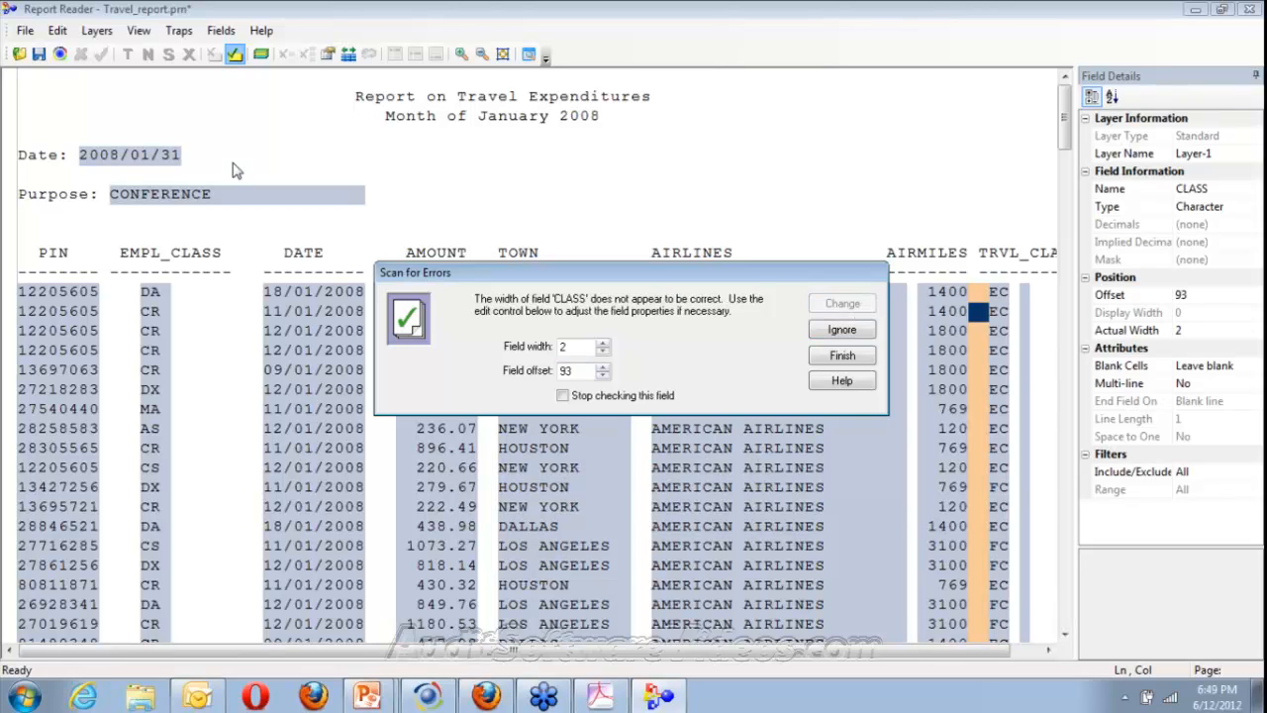
click(840, 357)
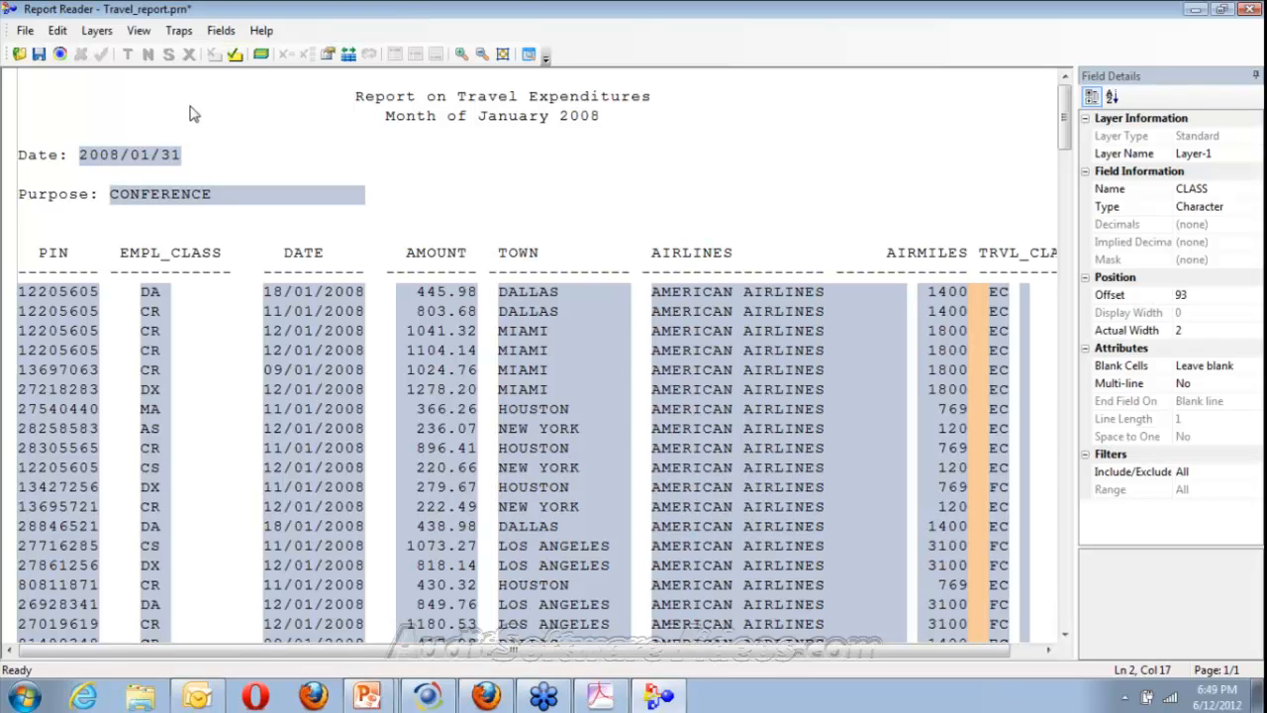
Step: Try a field offset of 94 for the CLASS field in the error scan and finish the scan
click(234, 53)
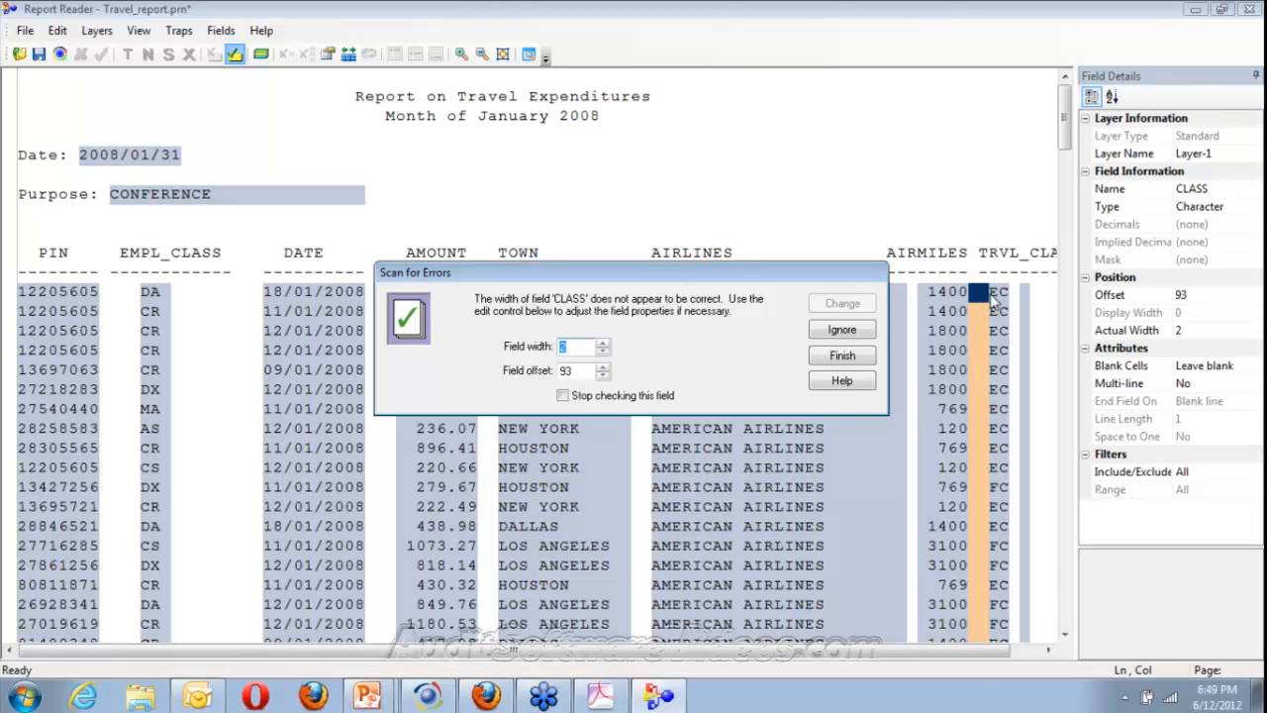
click(603, 367)
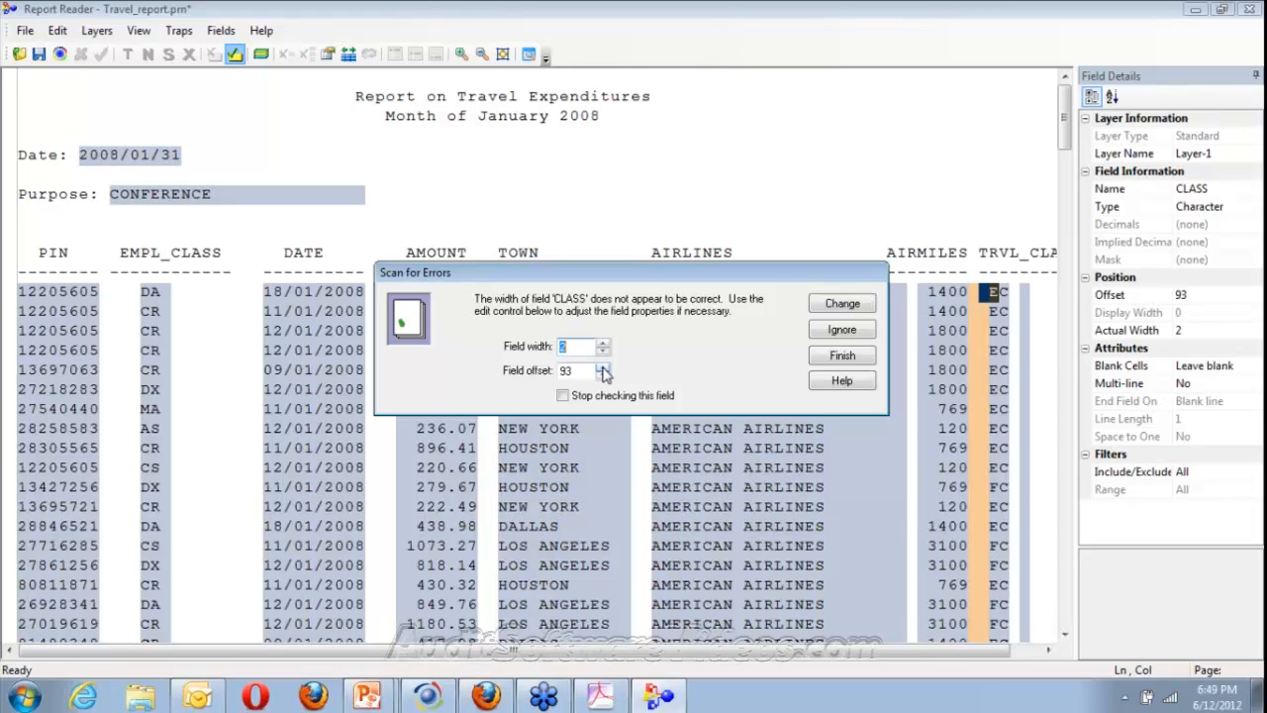
click(603, 368)
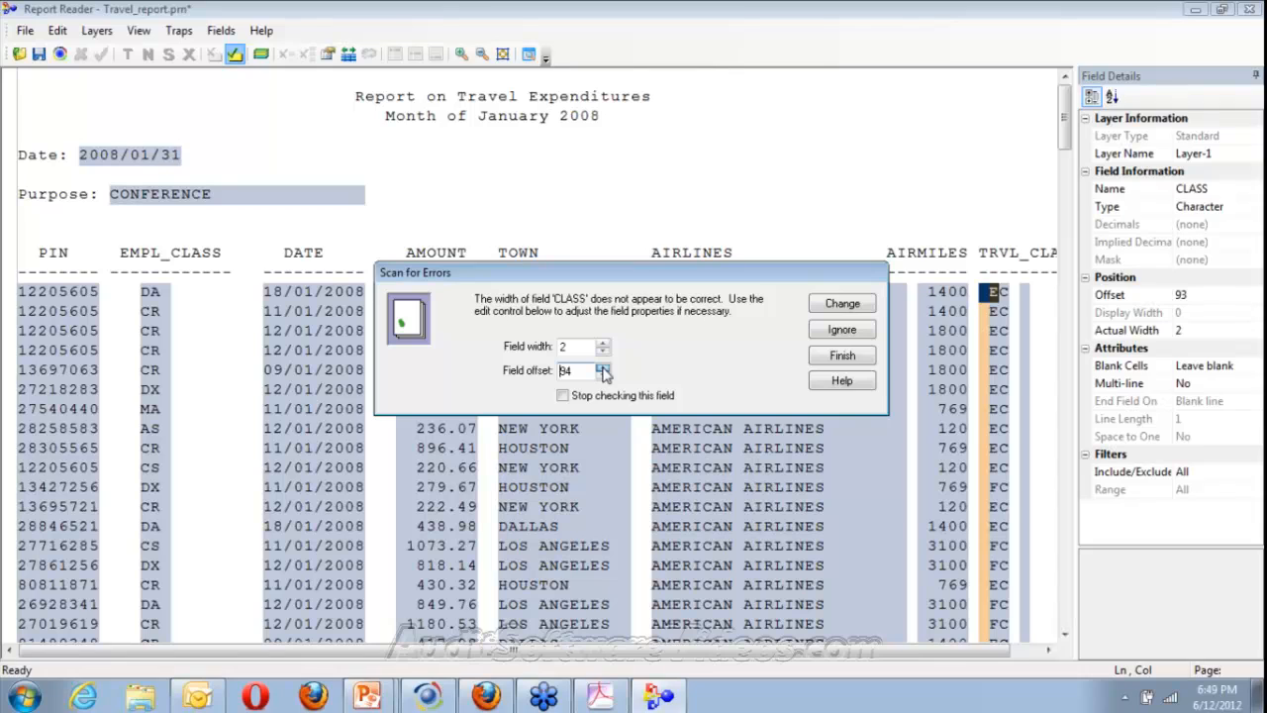
click(603, 374)
click(842, 356)
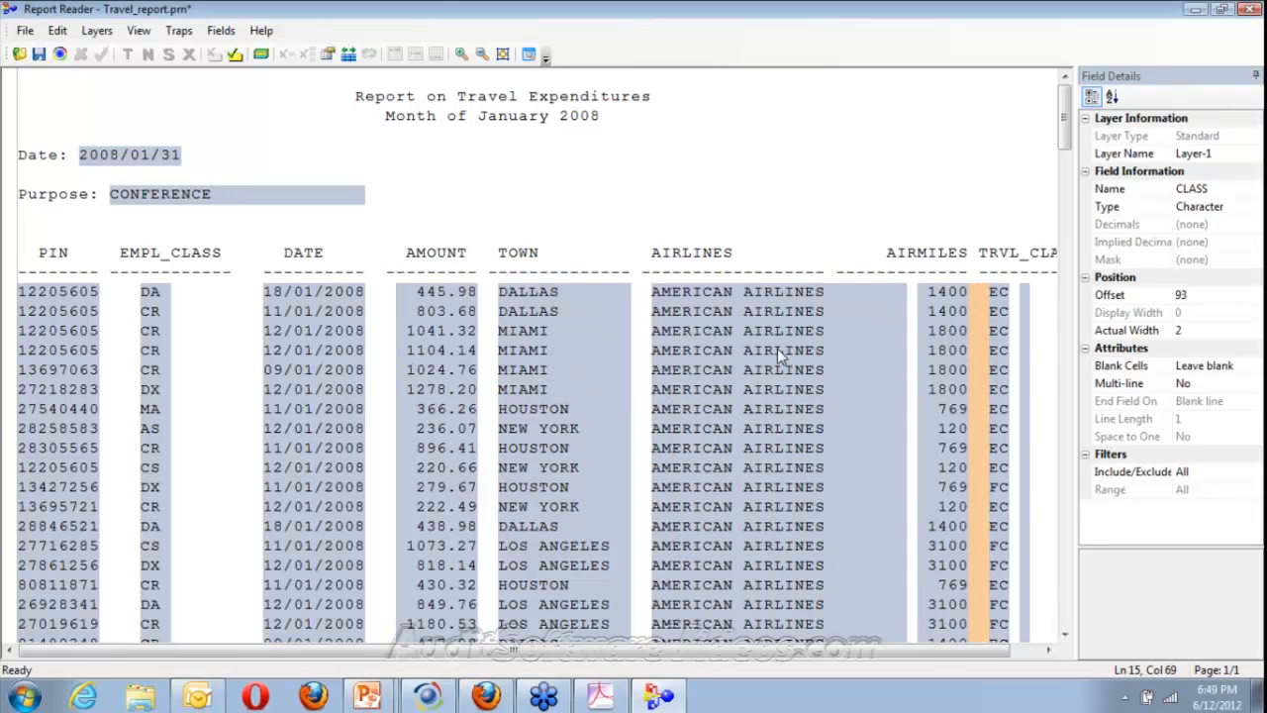
Step: Rerun and finish the error scan, and try to adjust the CLASS field's offset in its field details
click(236, 56)
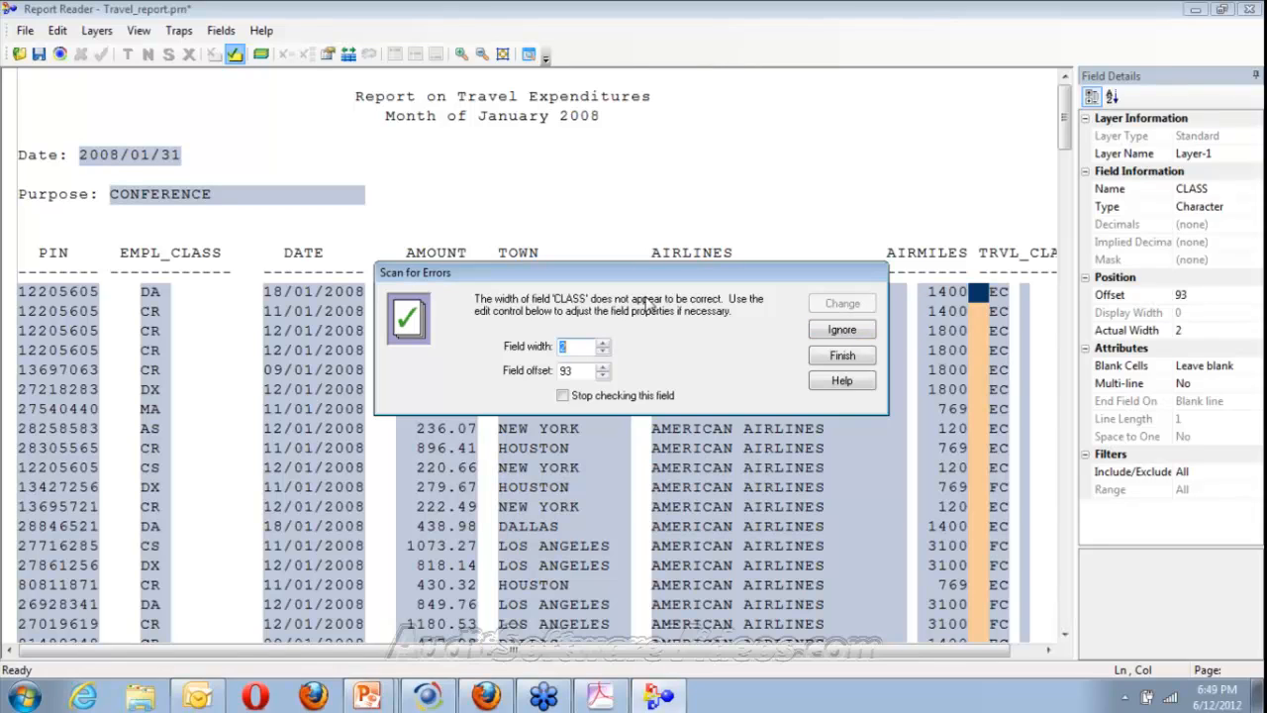
click(854, 356)
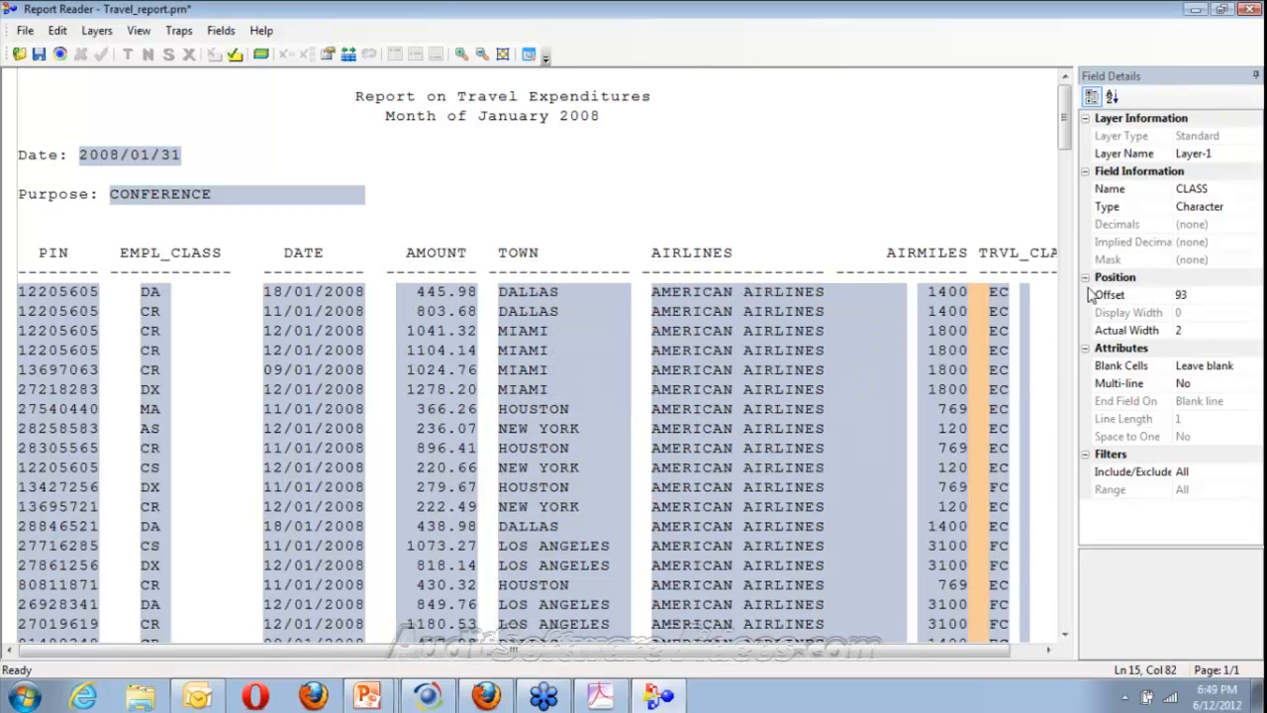
click(1191, 295)
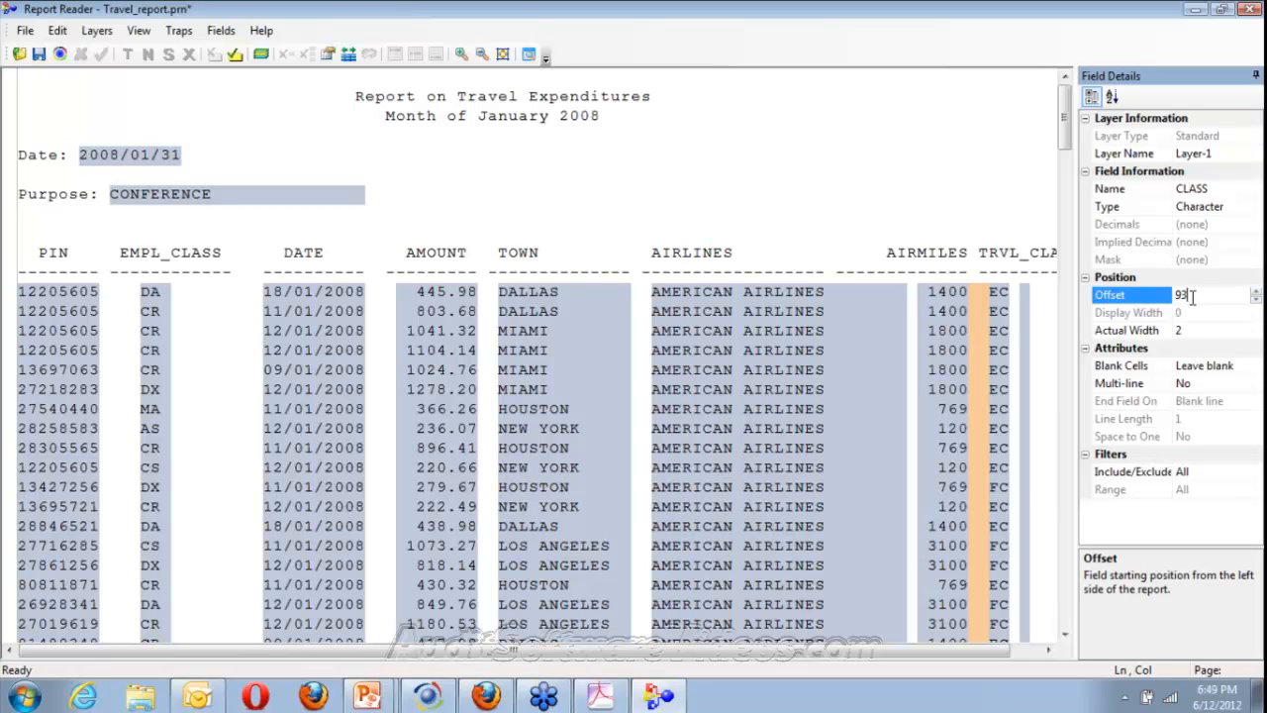
click(1258, 297)
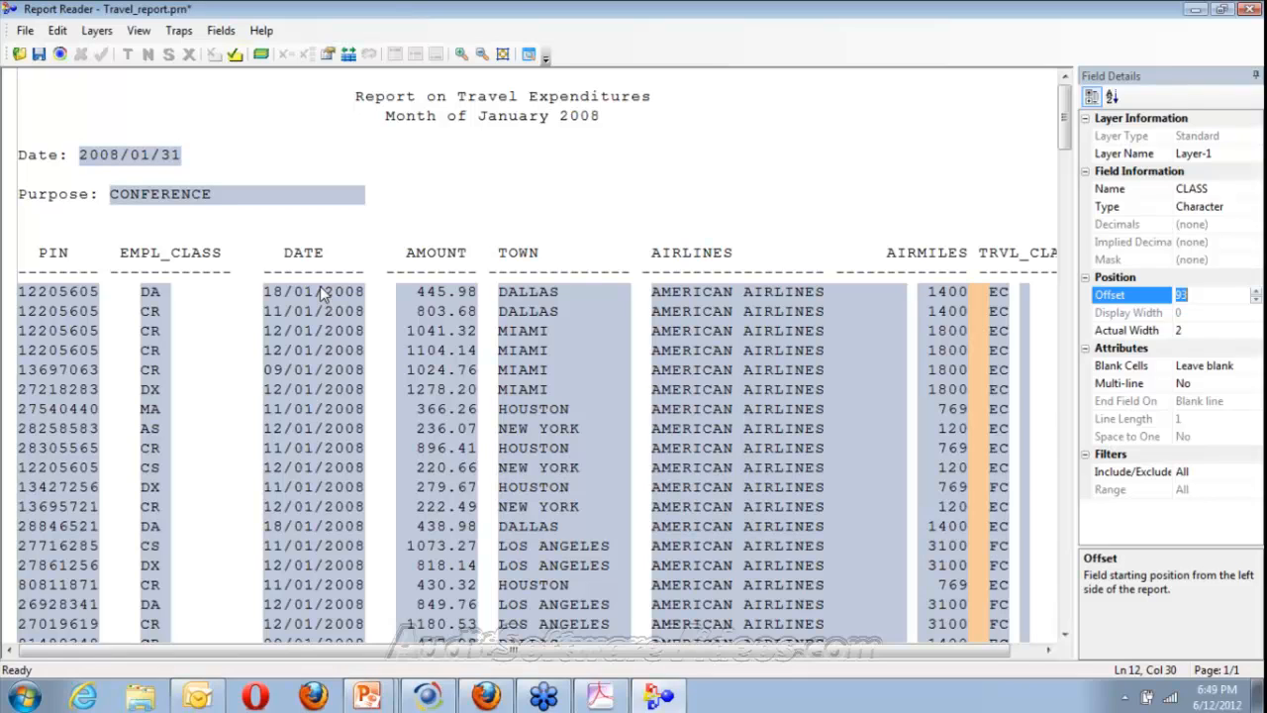
Step: Reopen and accept Layer-2, and try to set the CLASS field's offset to 95 through the error scan
click(320, 286)
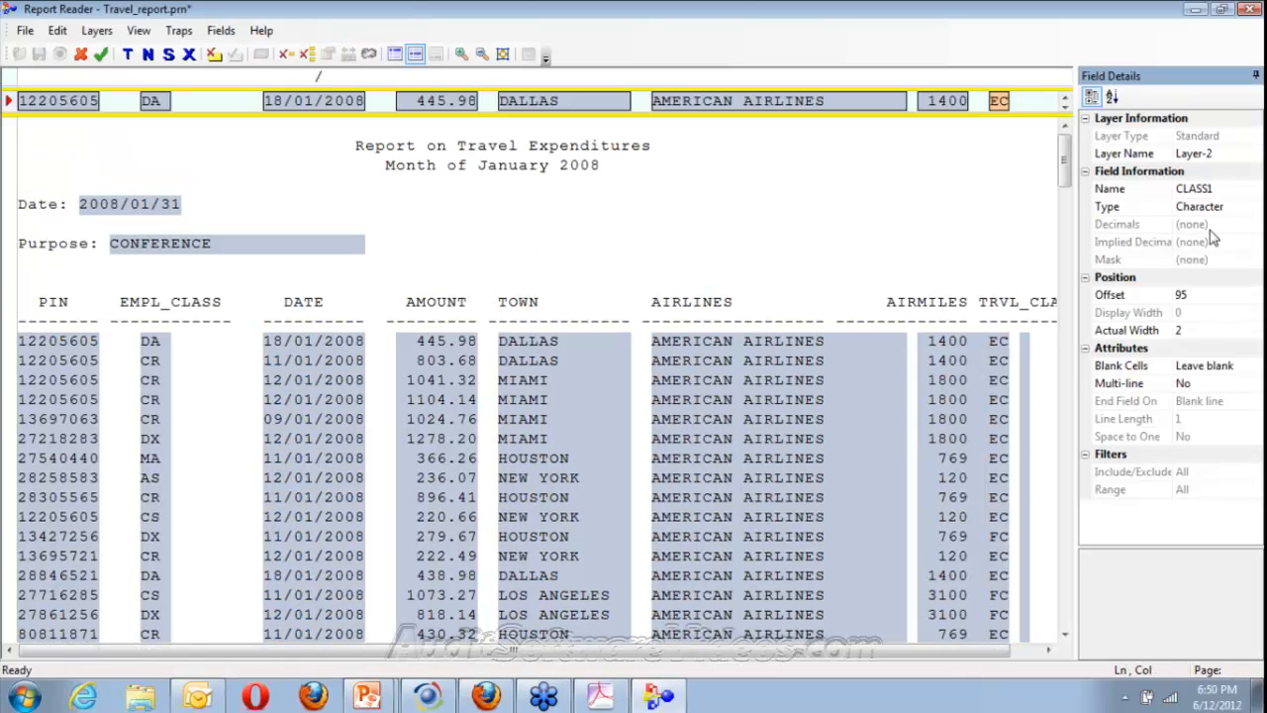
click(101, 53)
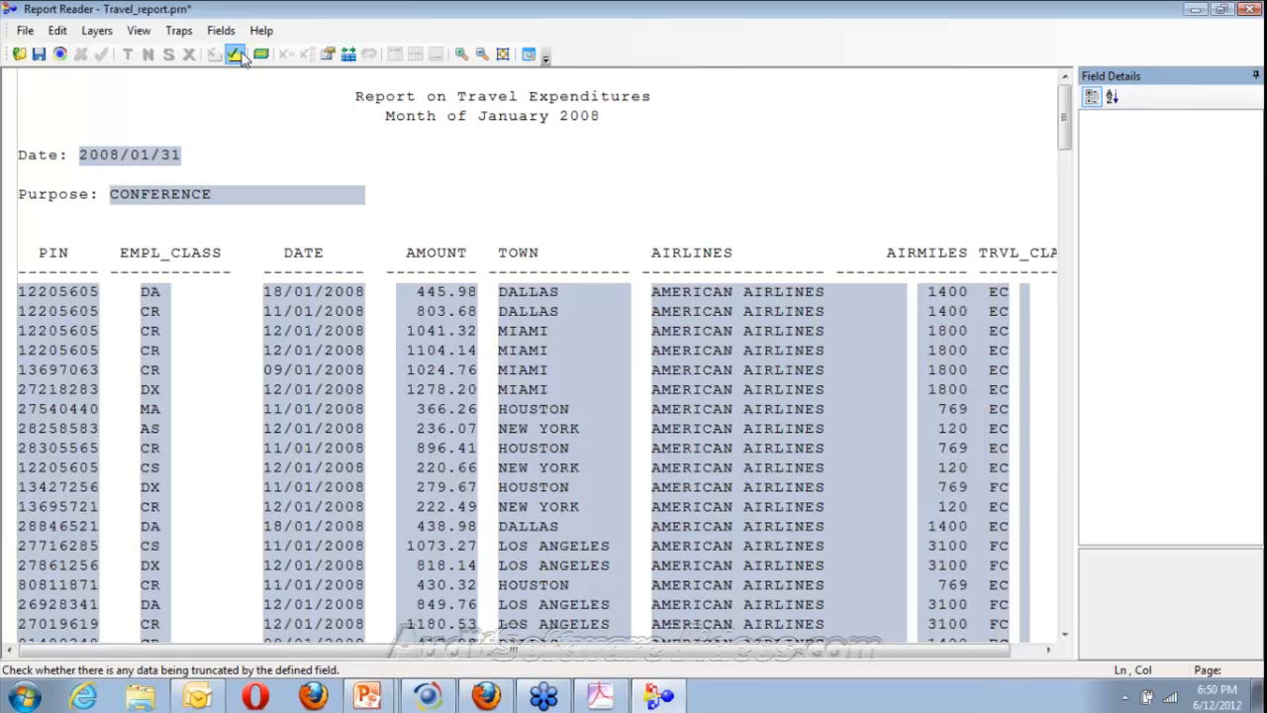
click(234, 54)
click(603, 374)
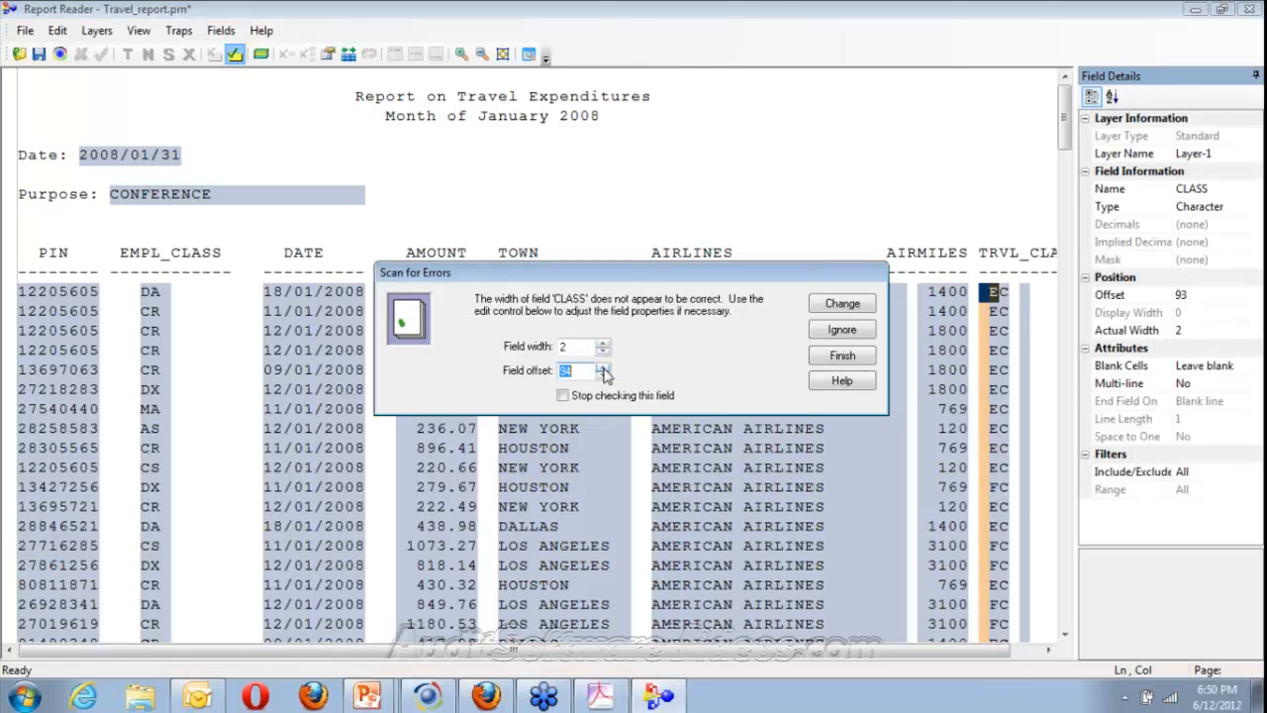
click(851, 310)
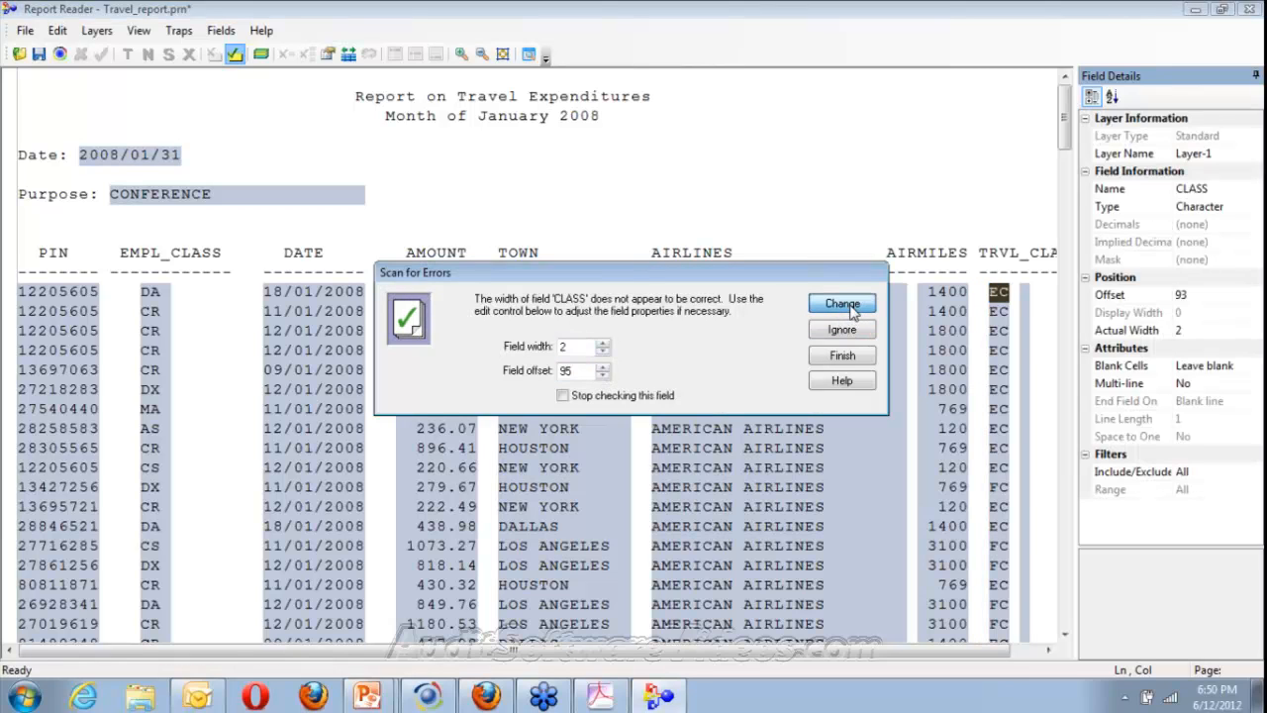
click(852, 306)
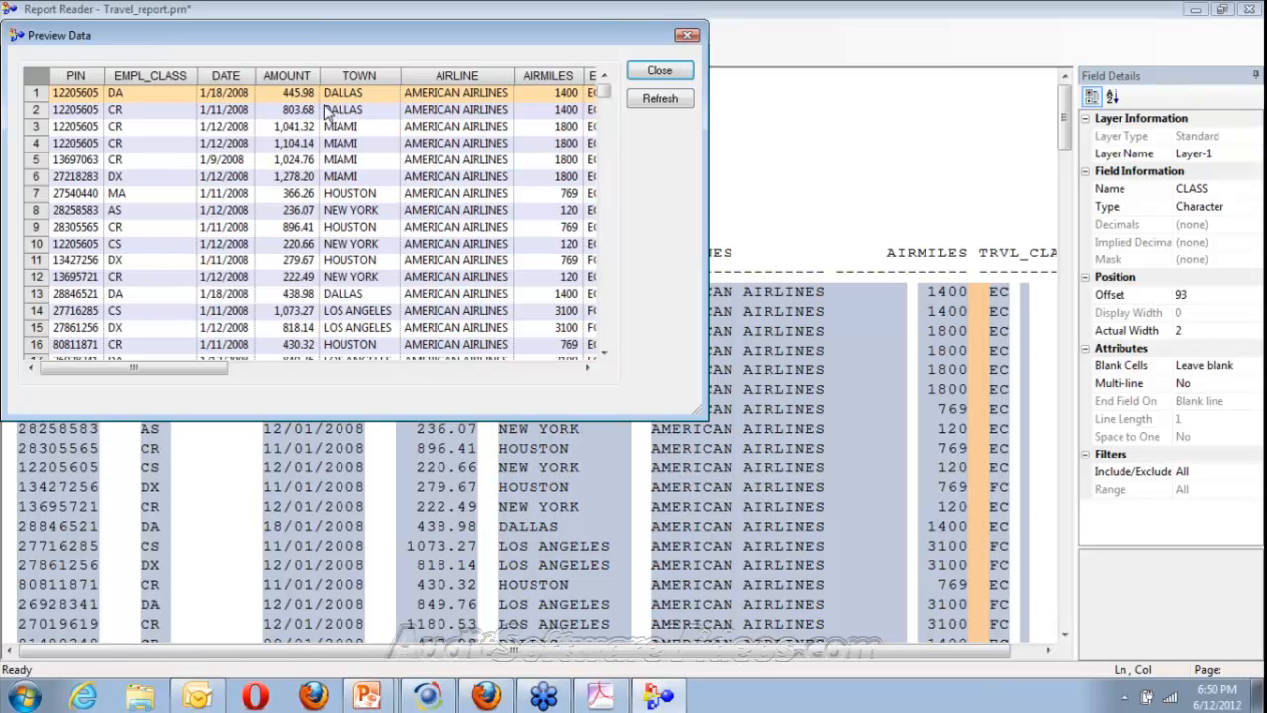
Step: Examine the previewed data across to the REPT_DATE column and close the preview
scroll(327, 111, right, 5)
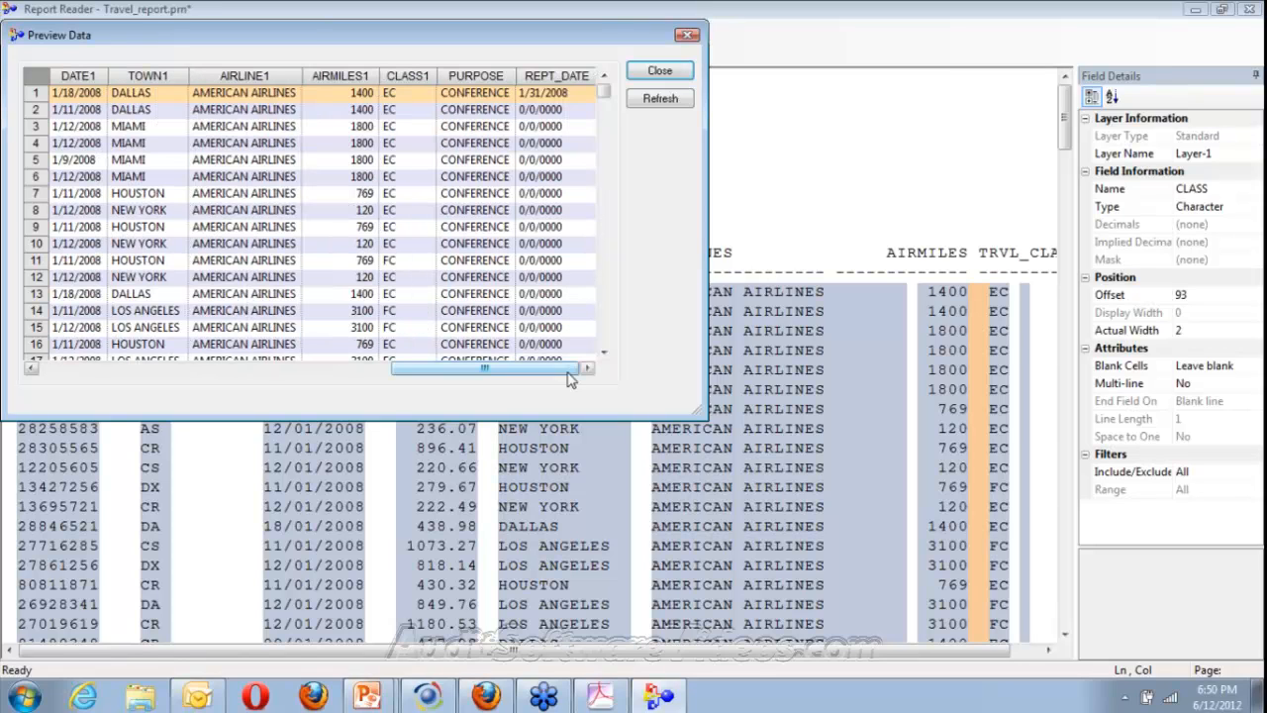
click(660, 72)
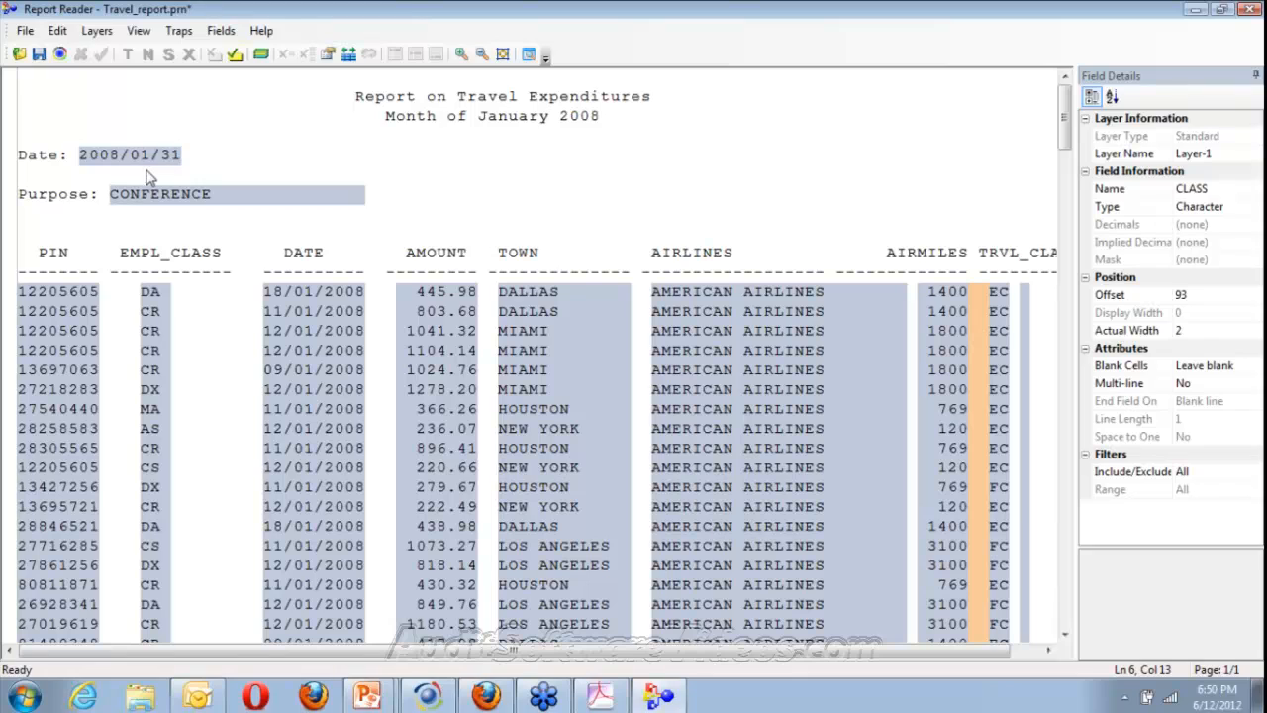
Step: Reopen Layer-2 for editing and rename its CLASS1 field to TRAV_CLASS
click(99, 31)
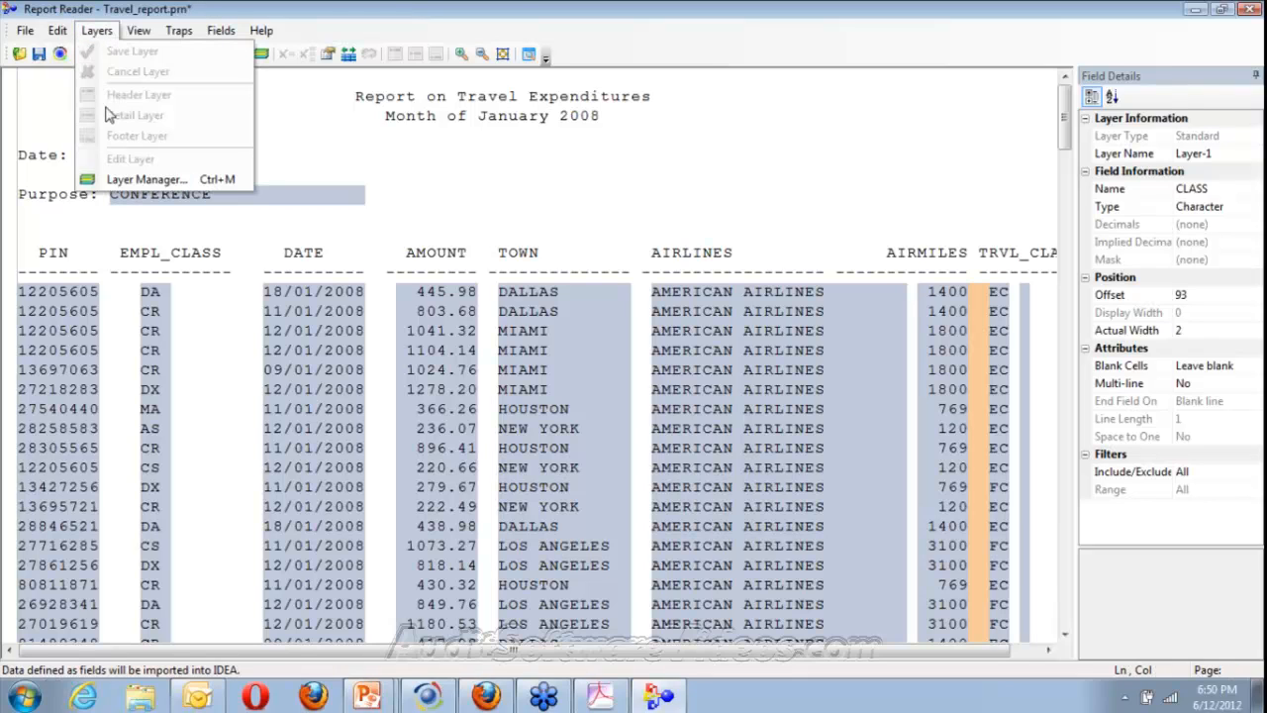
click(320, 334)
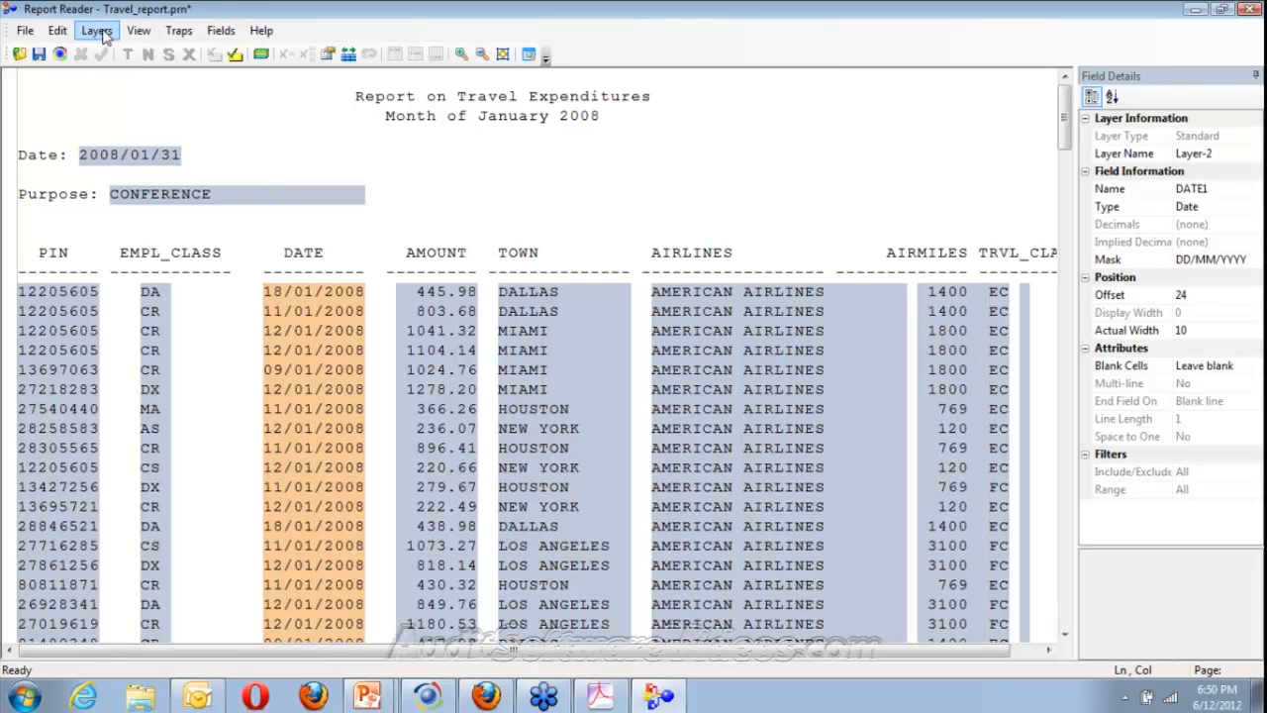
click(181, 156)
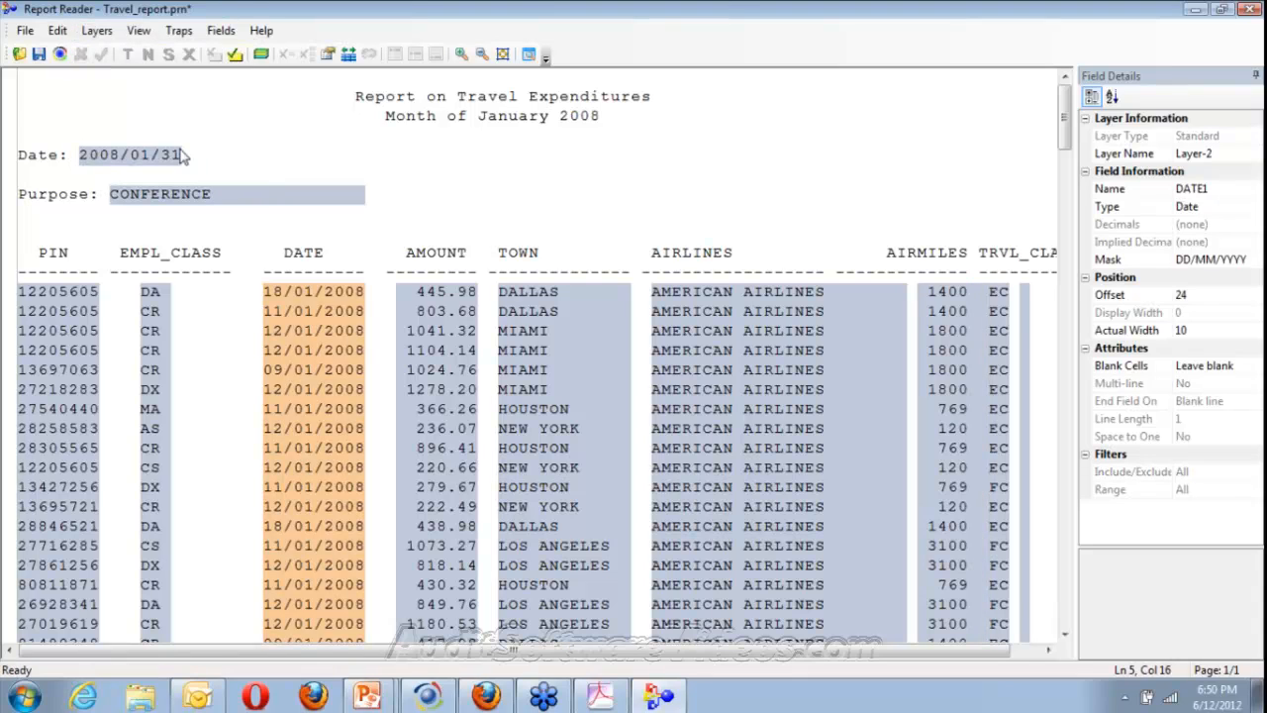
click(111, 35)
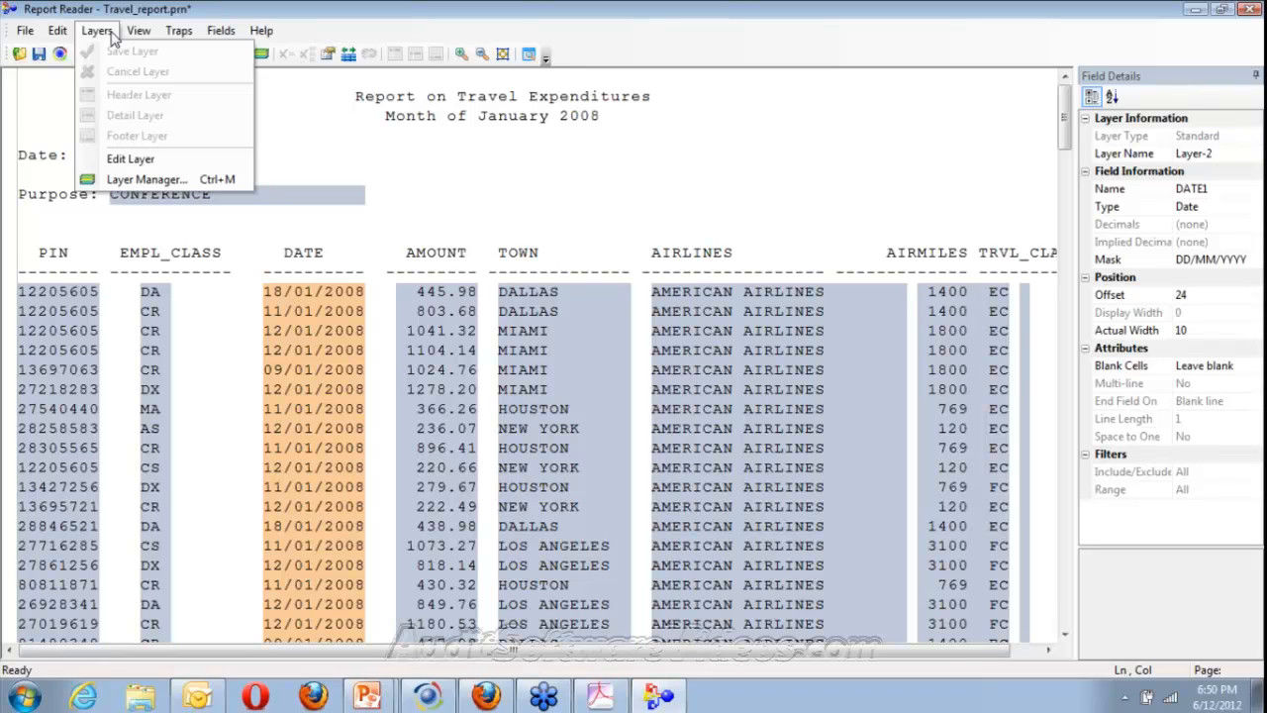
click(146, 159)
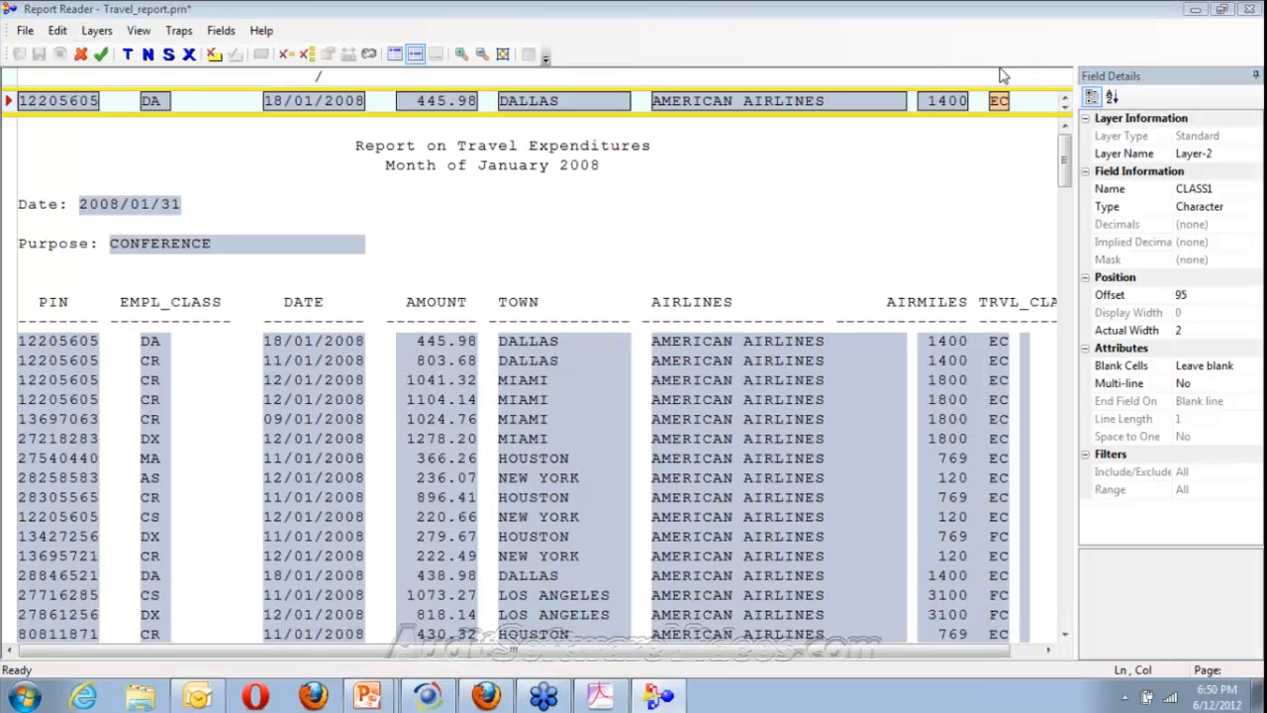
click(1220, 188)
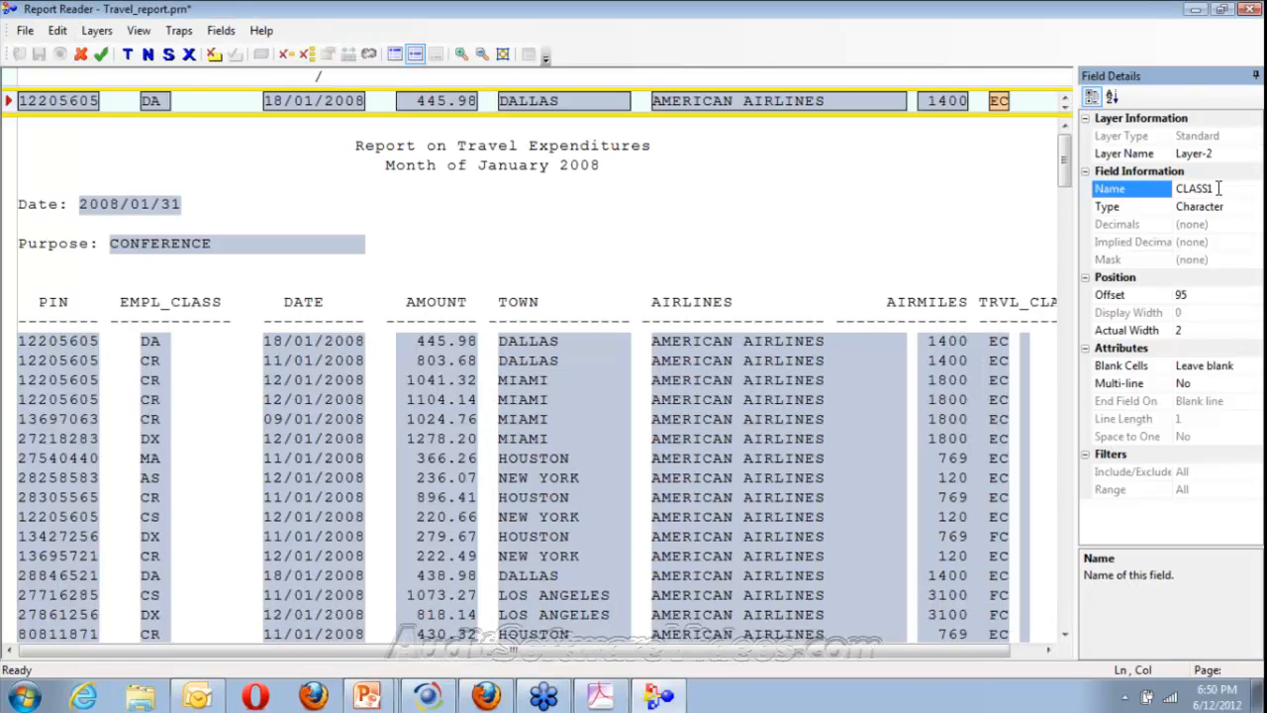
click(1219, 188)
text(Trav Cla)
text(ss)
Step: Preview the database, examine the columns across to REPT_DATE and back to PIN, and close the preview
click(25, 31)
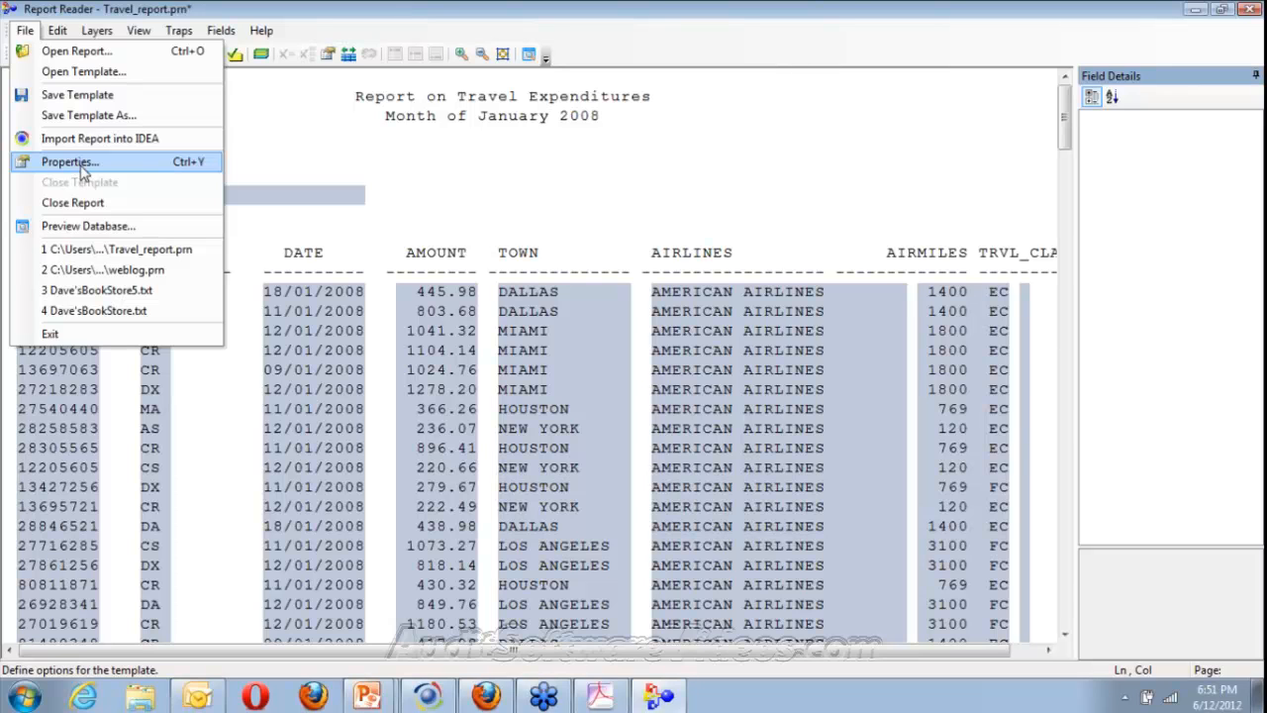
click(99, 227)
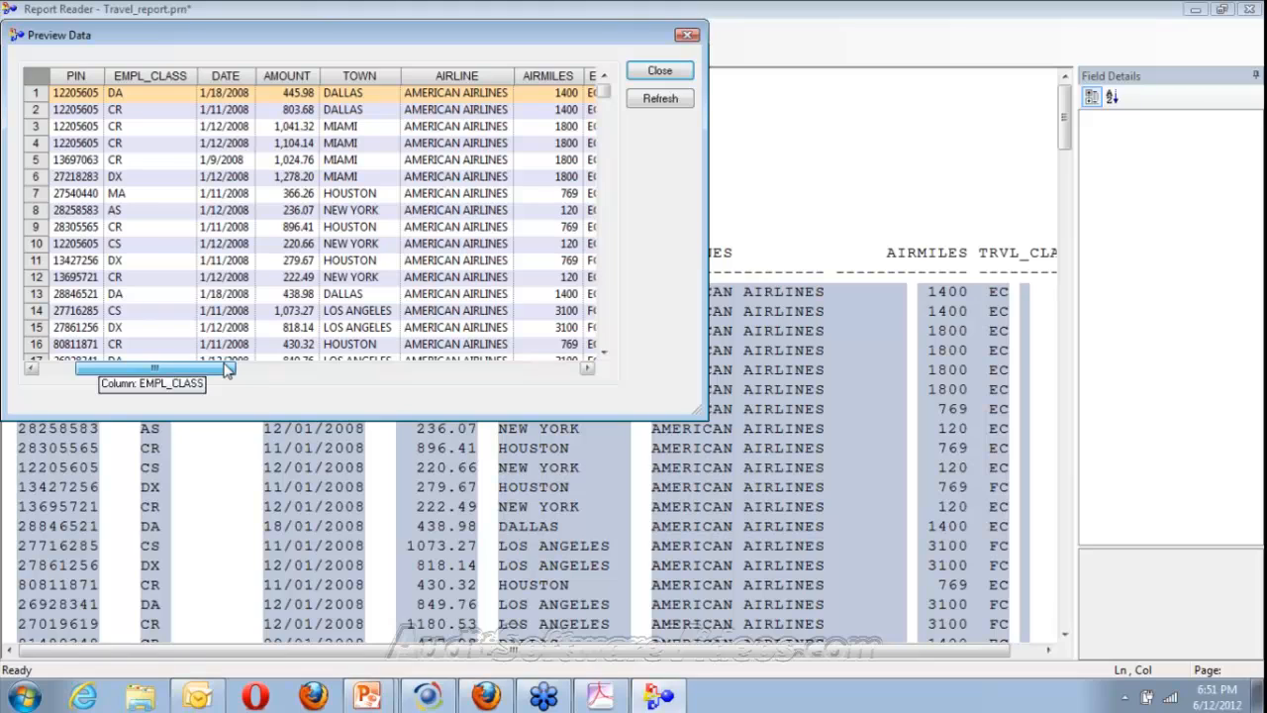
drag(227, 369, 629, 360)
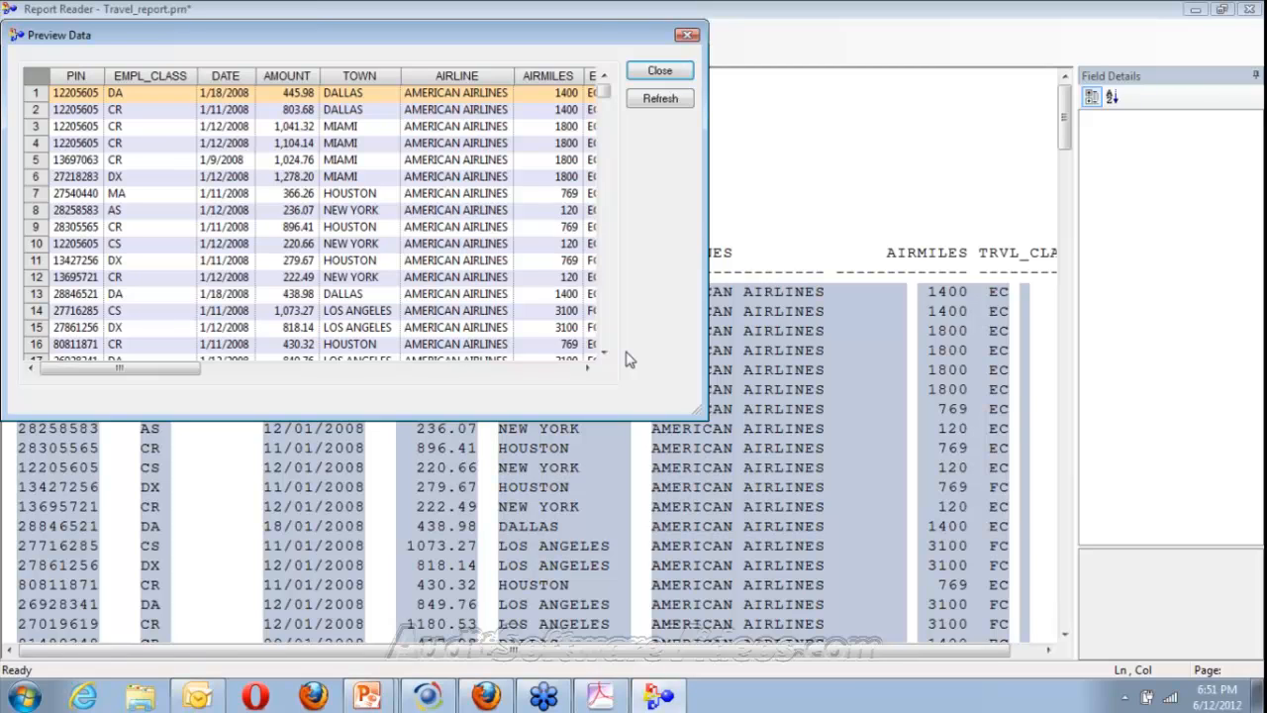
click(565, 368)
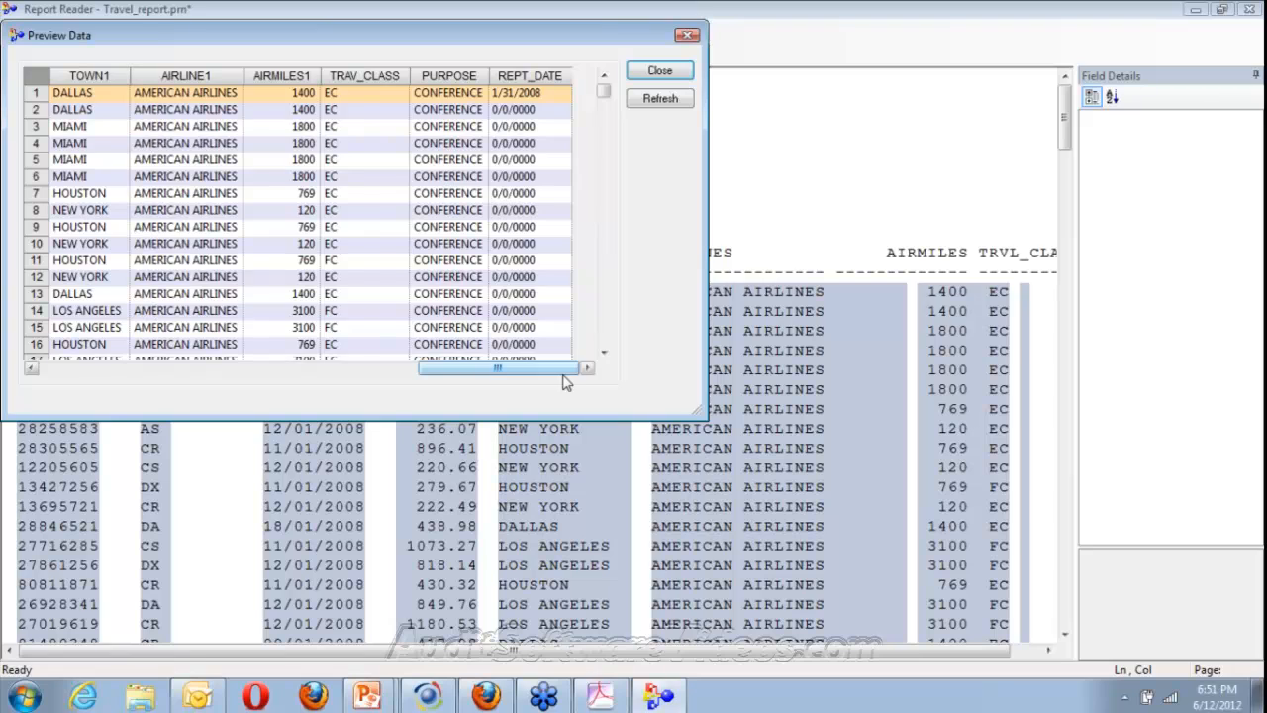
drag(565, 369, 29, 376)
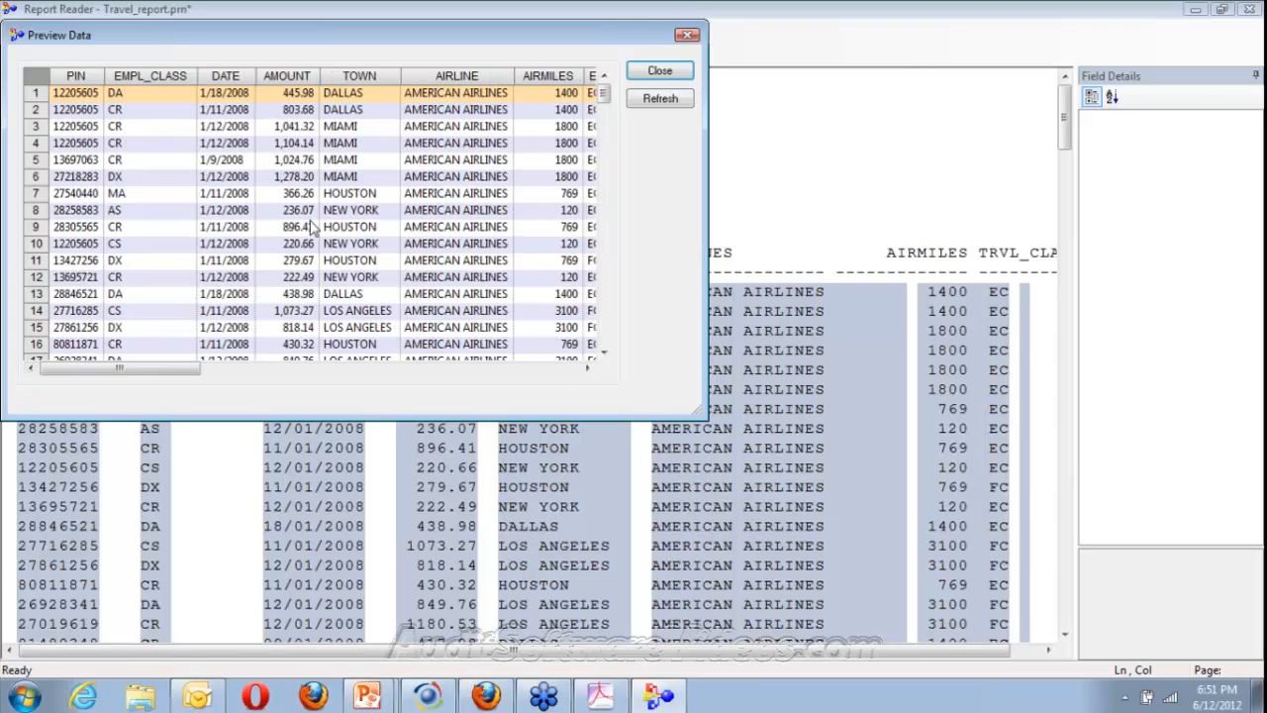
click(662, 72)
click(661, 71)
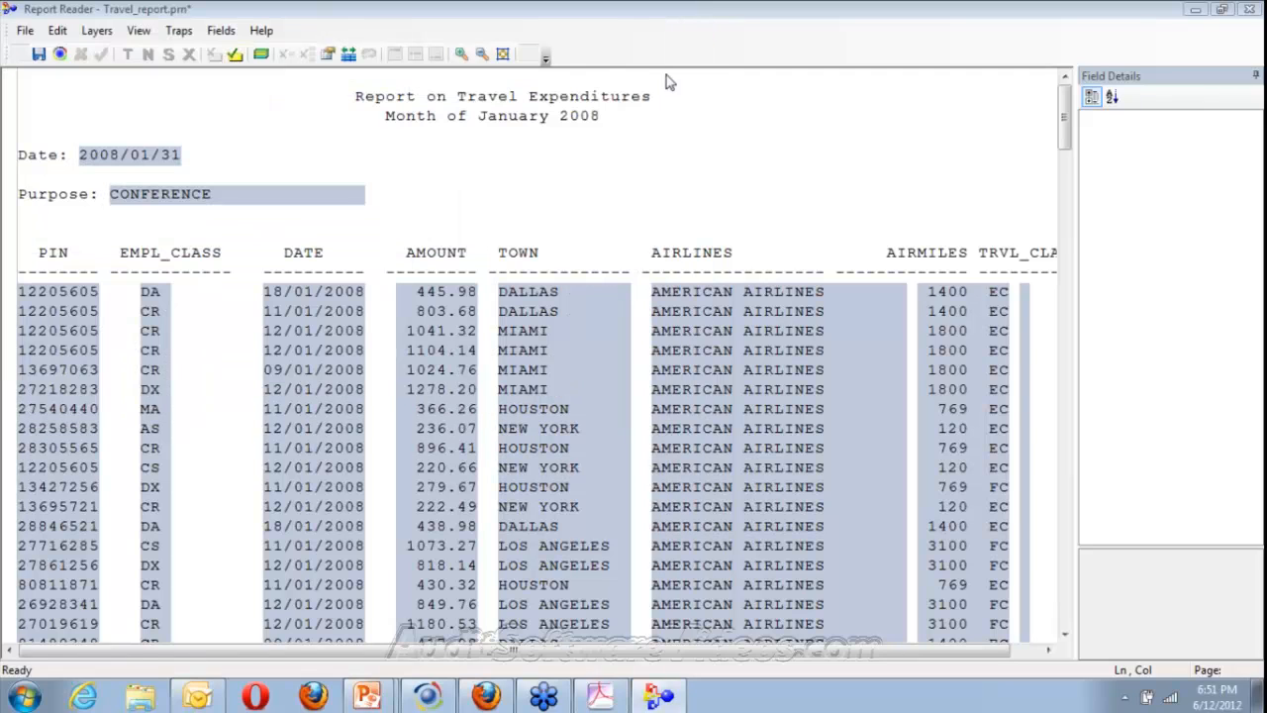
Step: Move the REPT_DATE field to the top of the field order
click(349, 54)
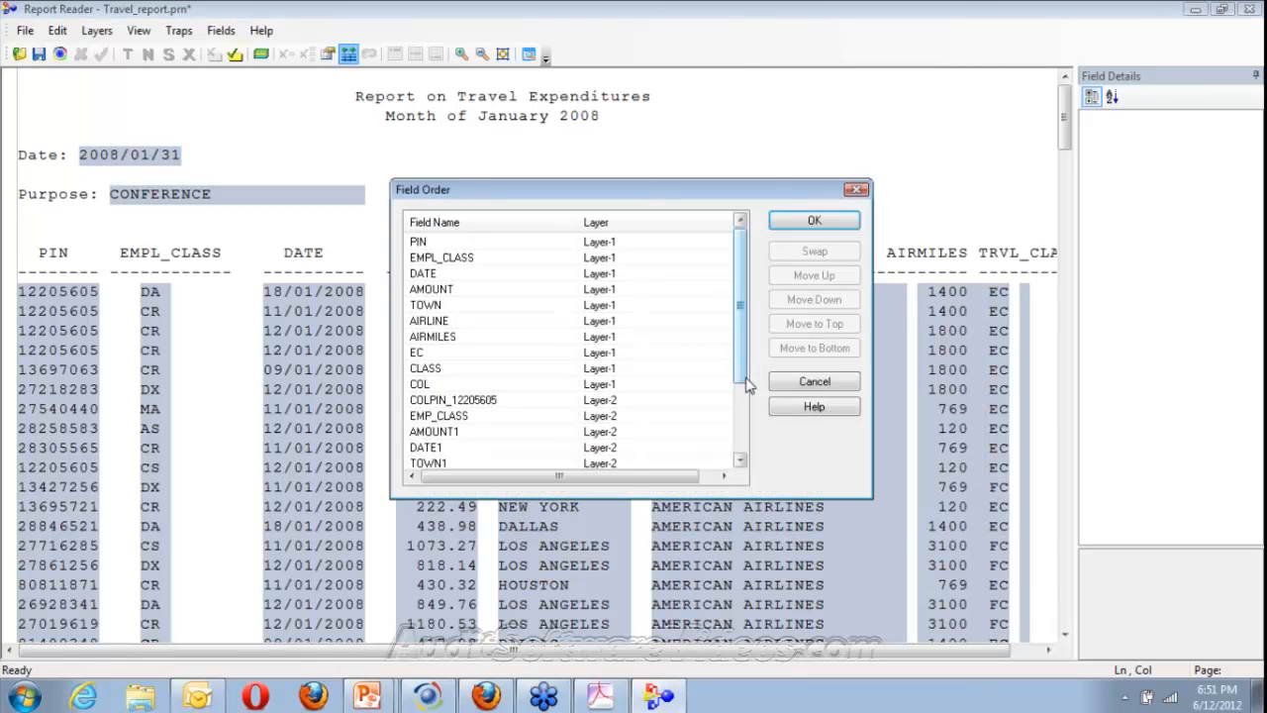
scroll(745, 374, down, 4)
mouse_move(435, 447)
mouse_down()
mouse_move(451, 222)
mouse_move(438, 240)
mouse_move(439, 228)
mouse_move(438, 435)
mouse_up()
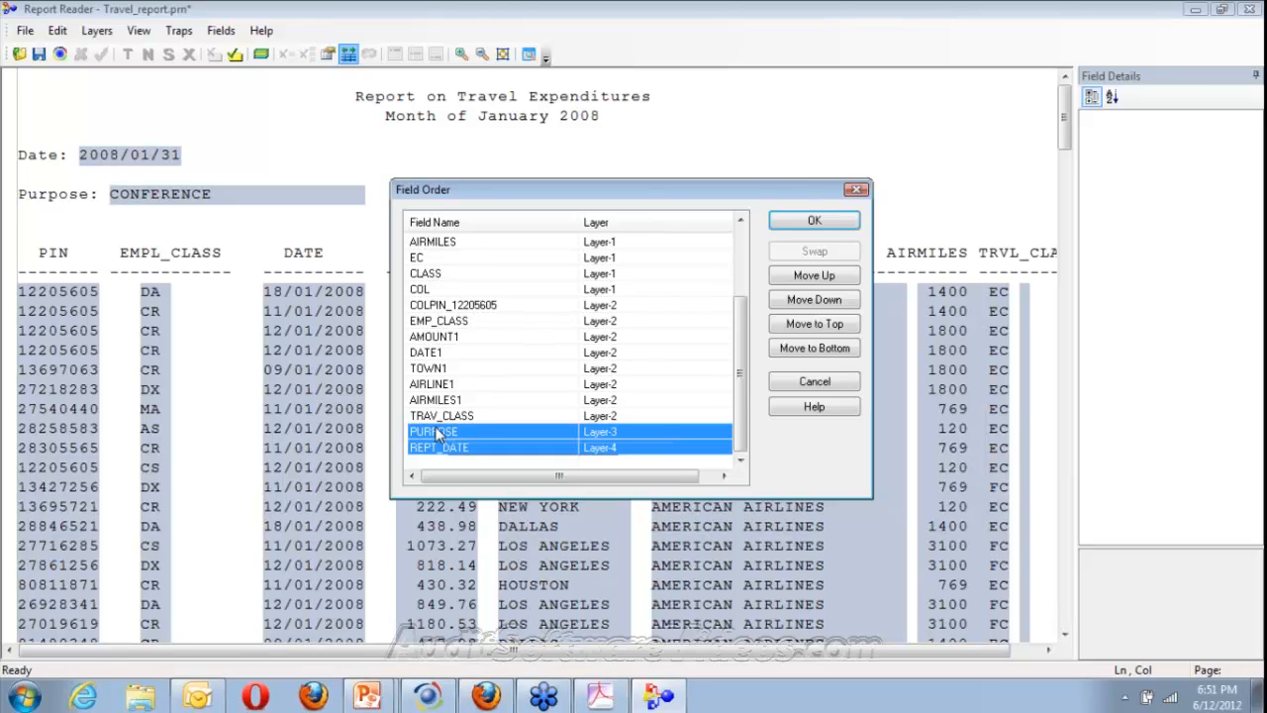
drag(437, 432, 442, 455)
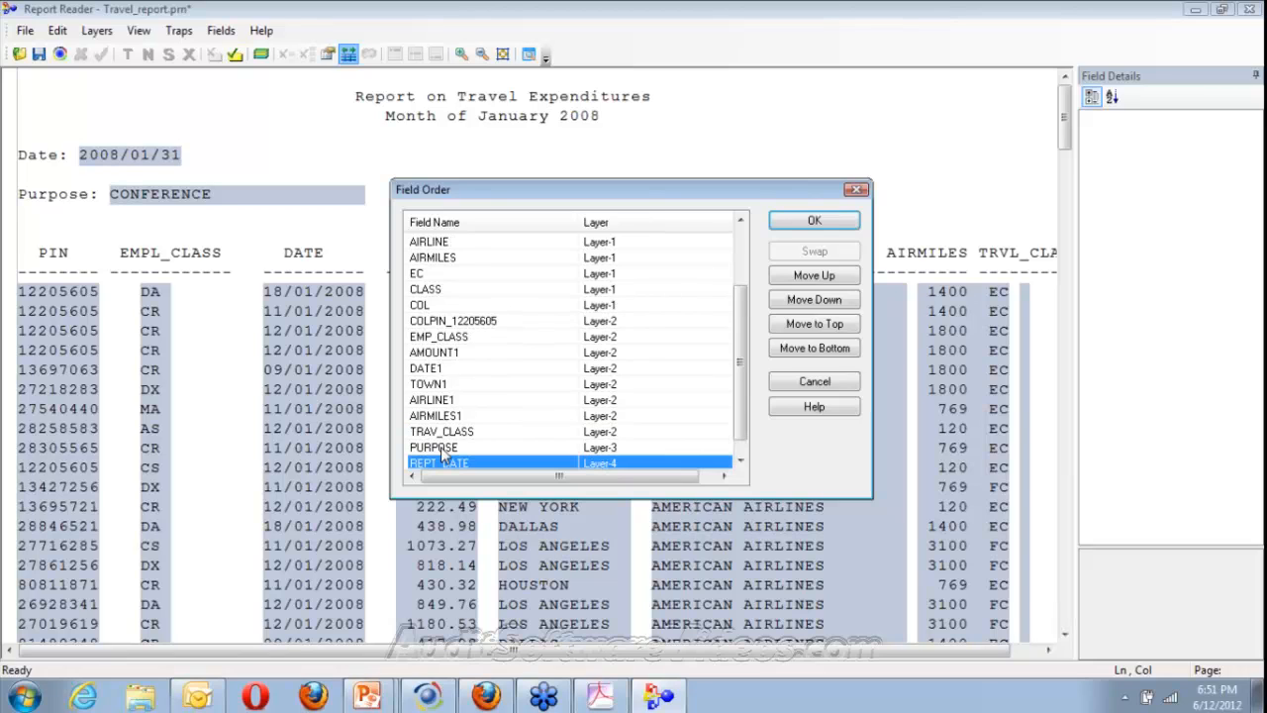
click(847, 327)
drag(740, 321, 735, 181)
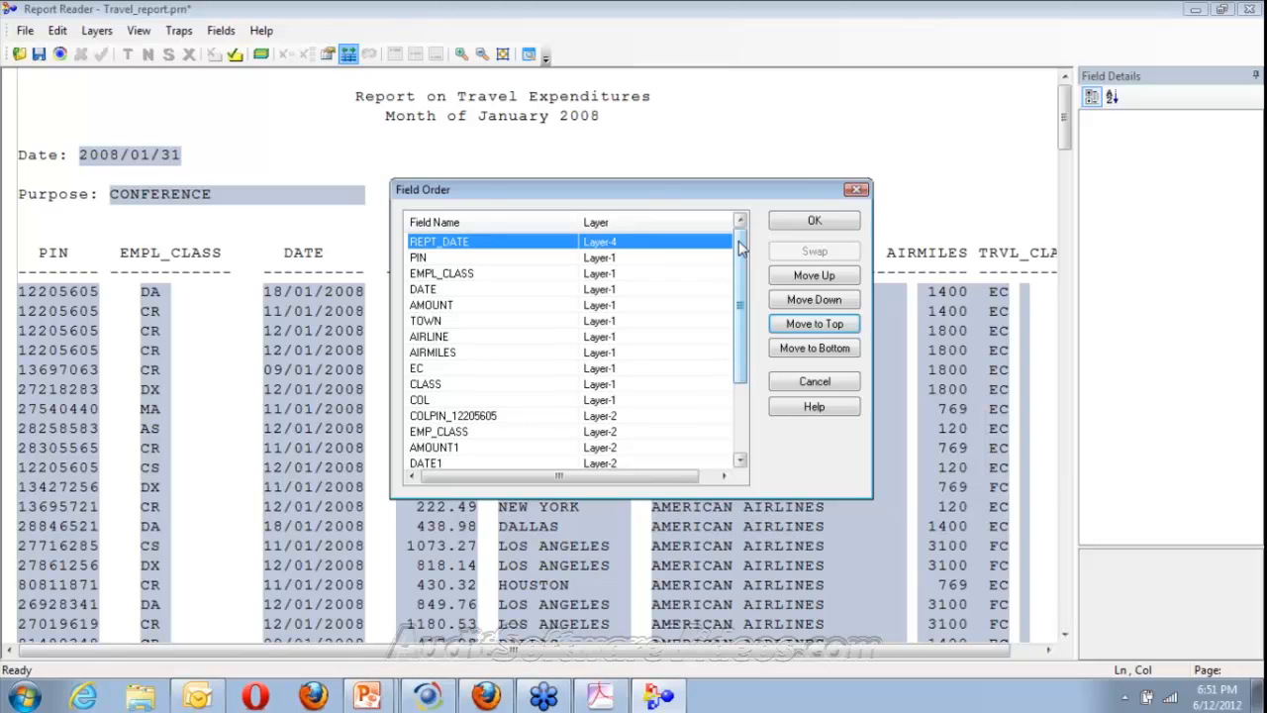
Step: Move the PURPOSE field directly below REPT_DATE in the field order and accept the new order
drag(743, 247, 741, 318)
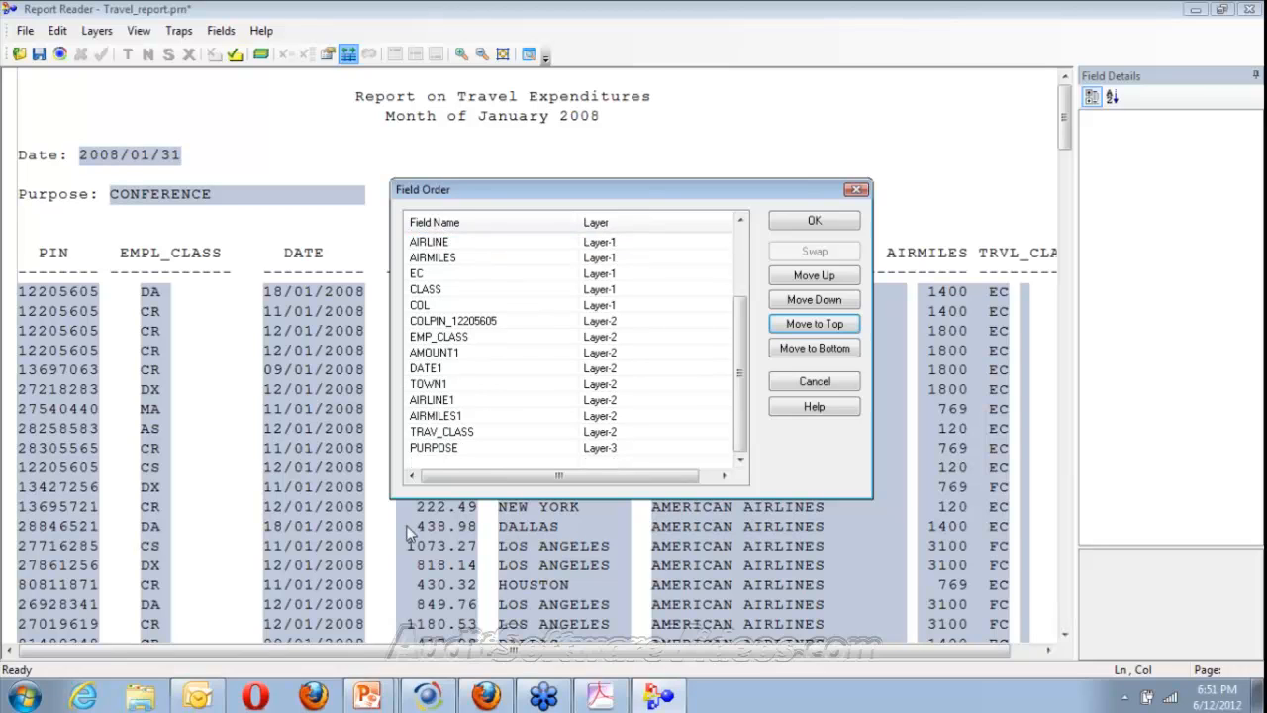
click(446, 453)
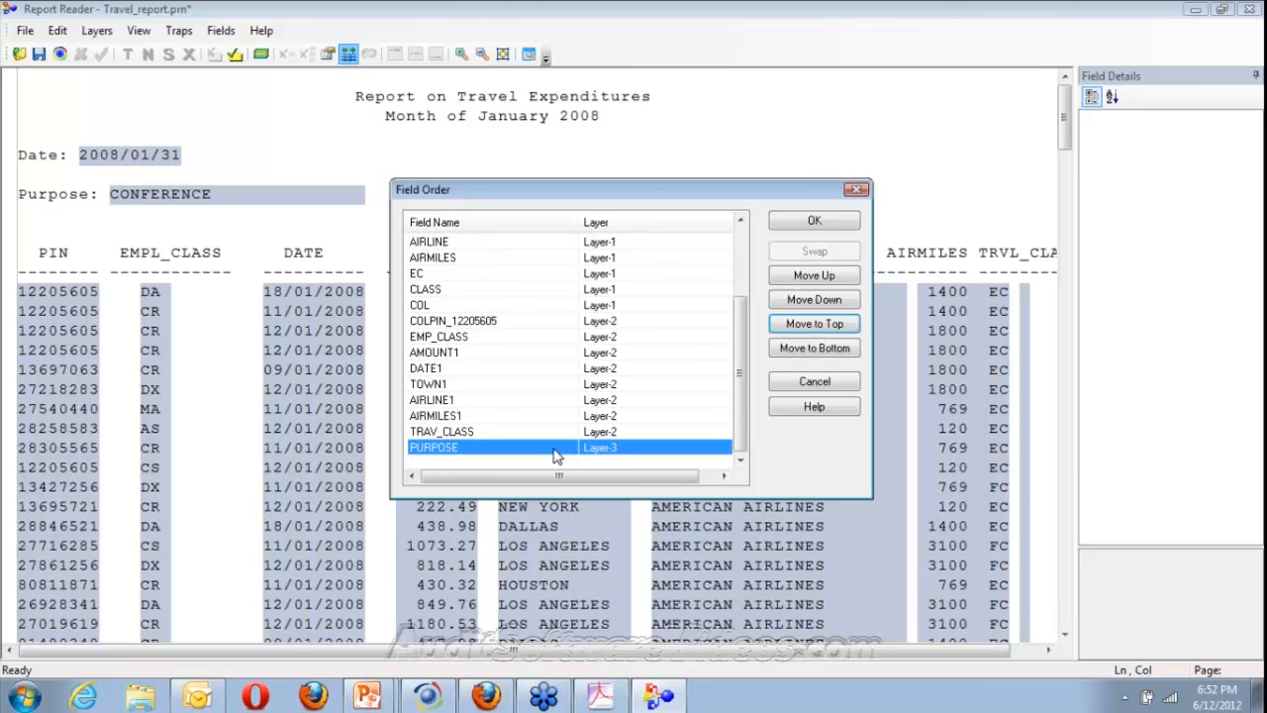
drag(553, 448, 492, 249)
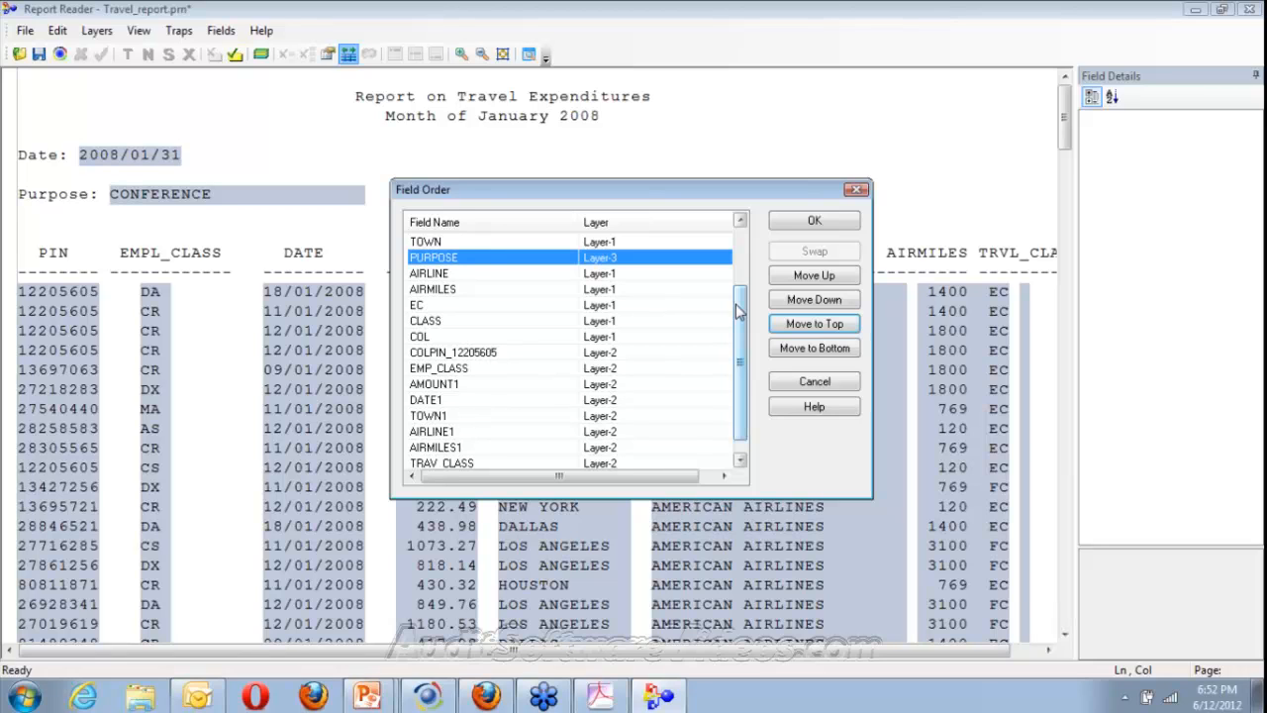
drag(736, 306, 735, 243)
drag(441, 340, 442, 258)
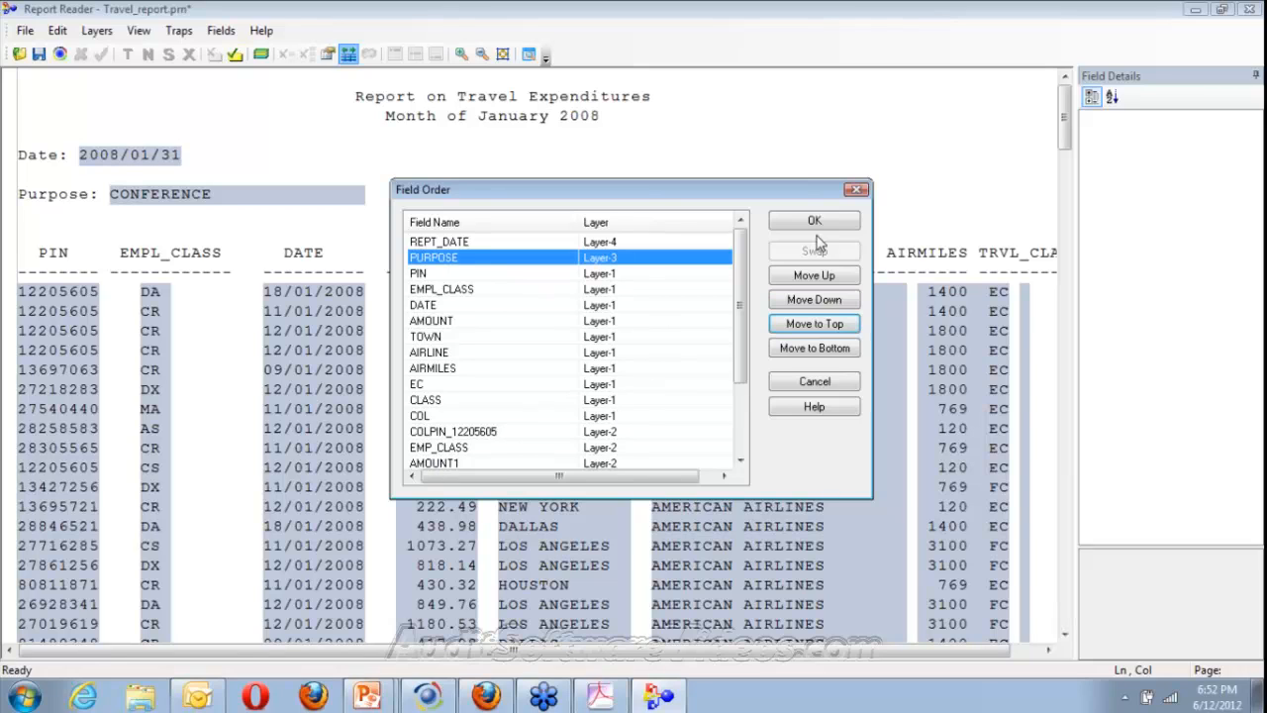
click(822, 226)
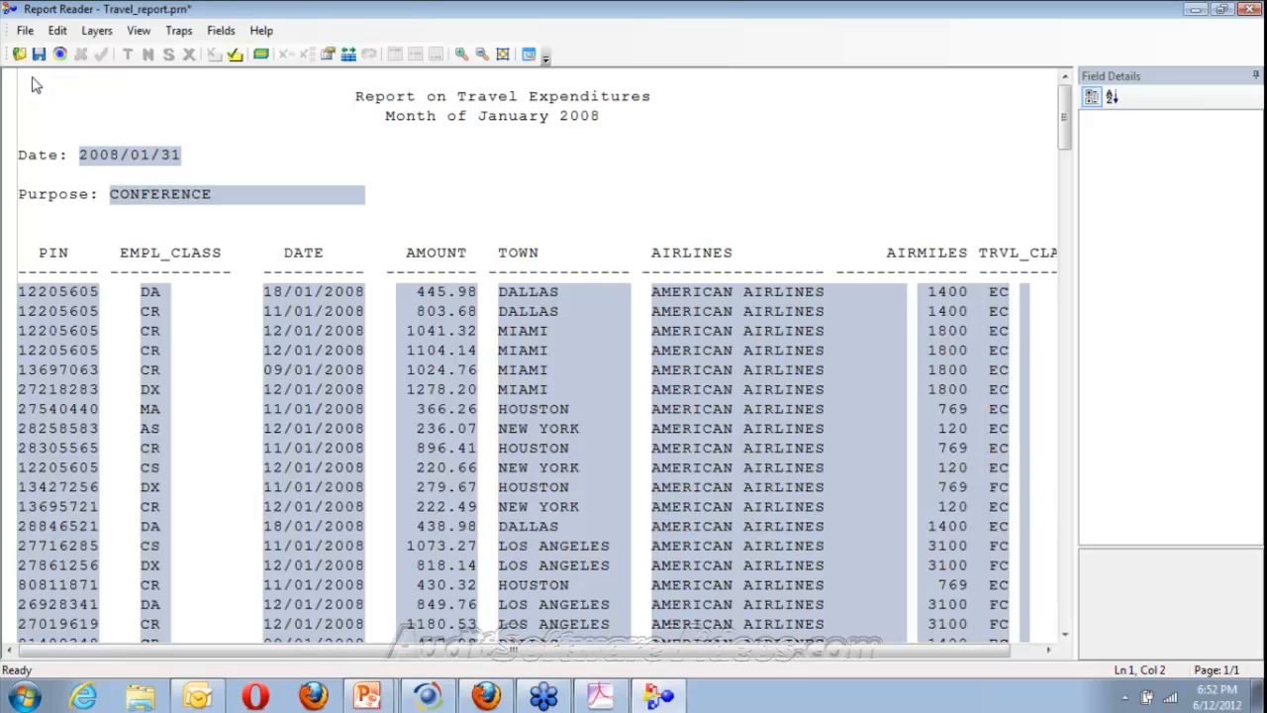
Step: Check the reordered fields in the data preview and change the Blank Cells setting of Layer-4's REPT_DATE field
click(25, 31)
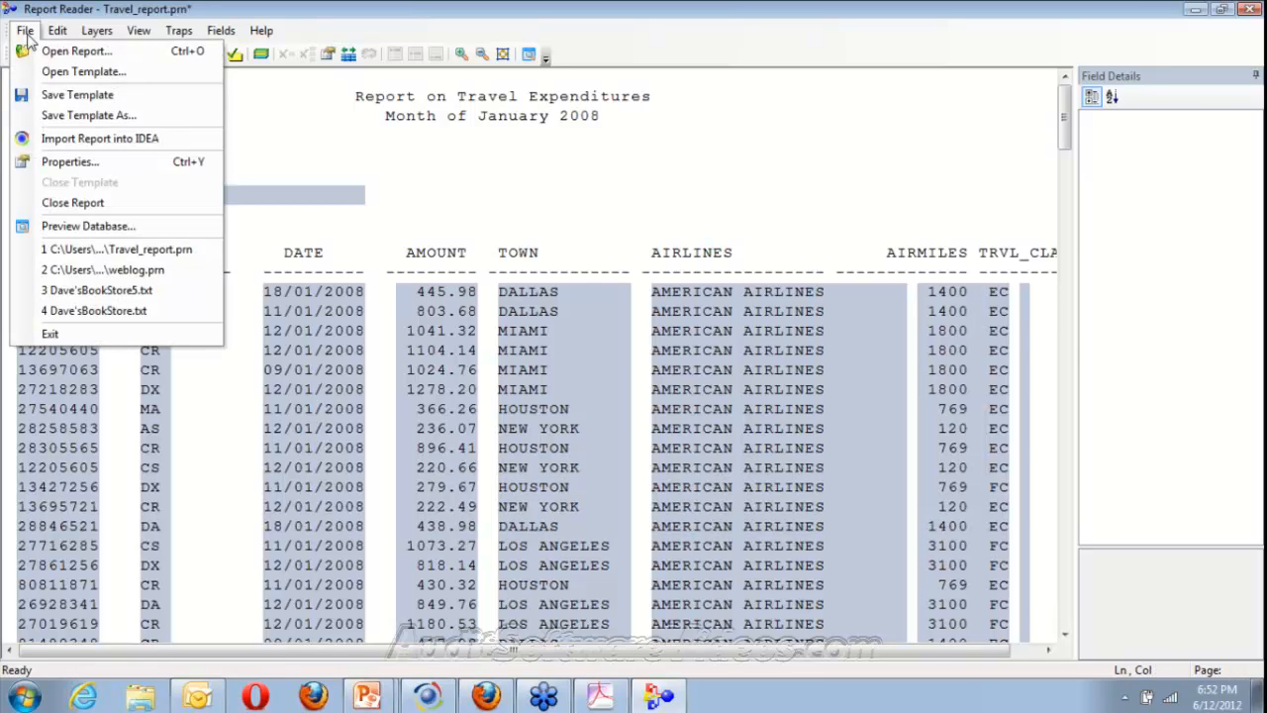
click(29, 139)
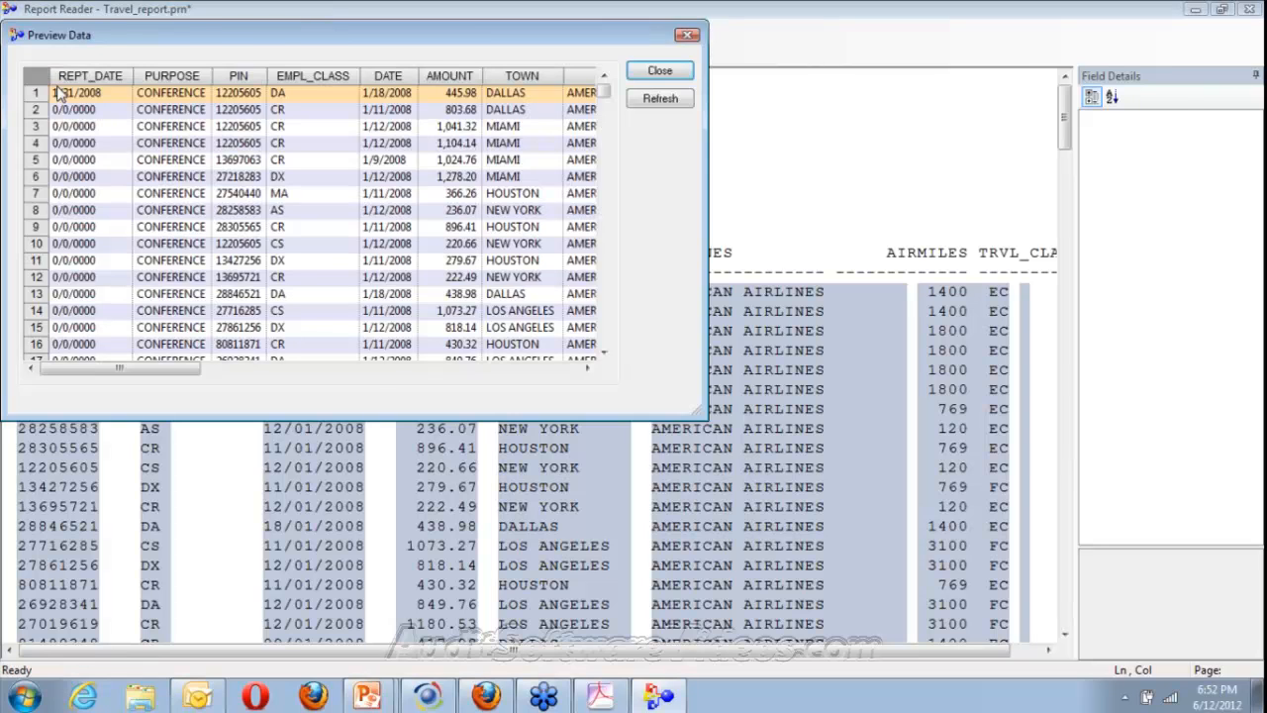
click(660, 70)
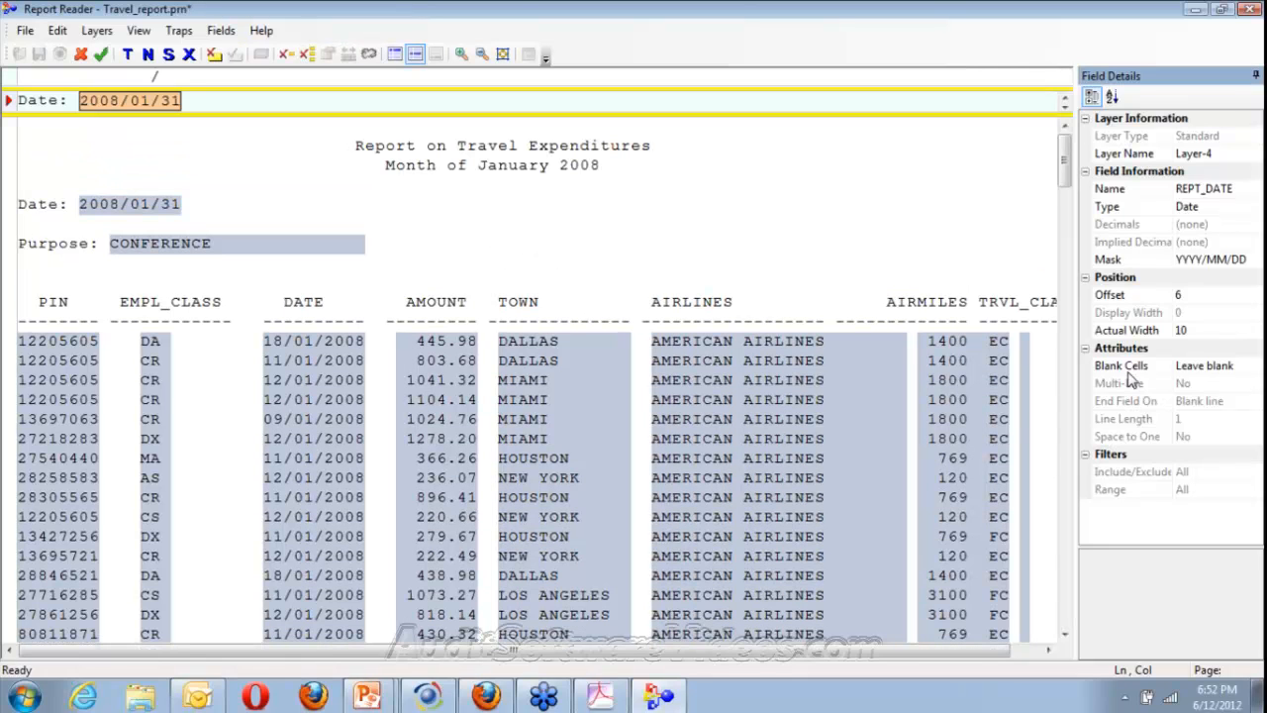
double_click(1128, 370)
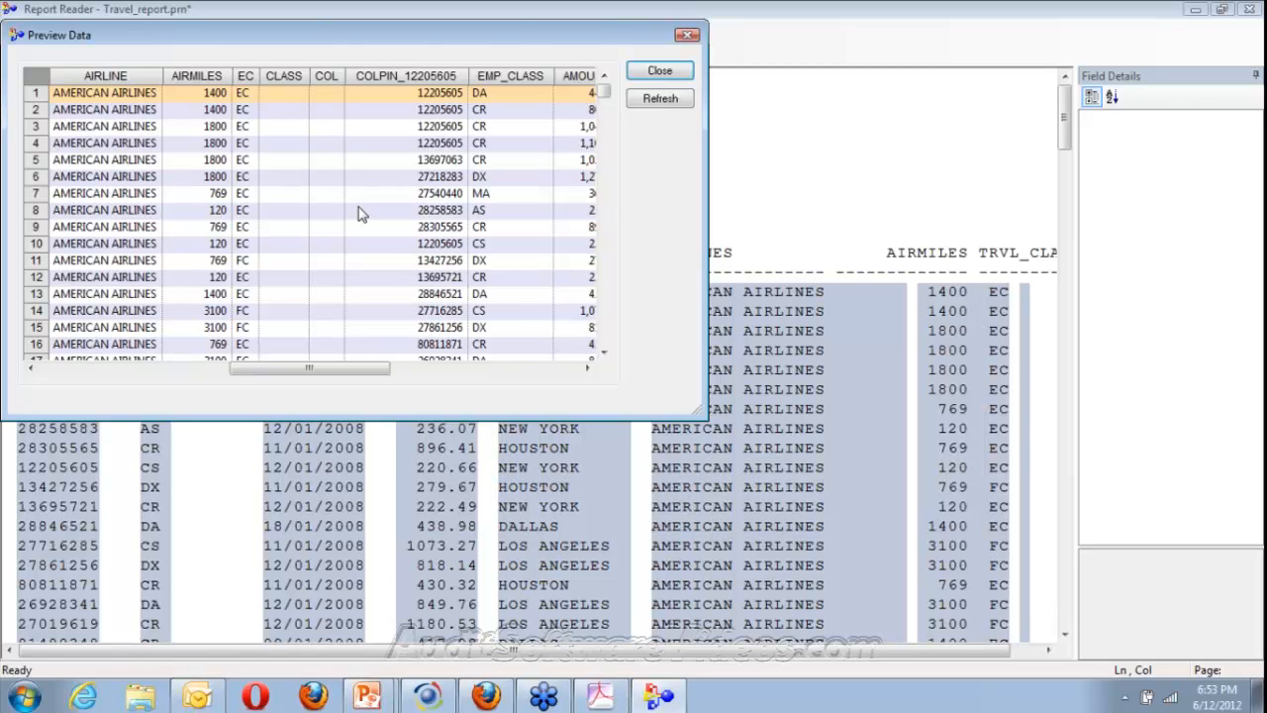
key(Escape)
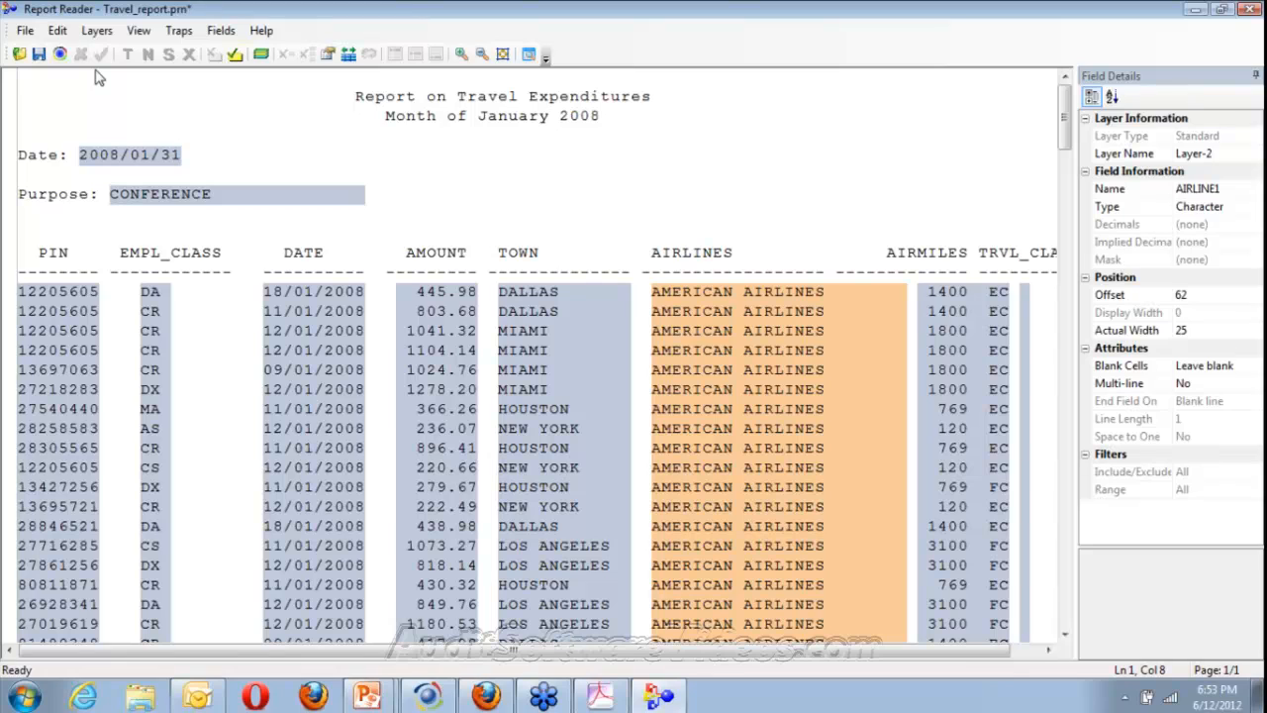
Step: Select Layer-1's narrow COL field and check its details and available editing commands
click(1026, 352)
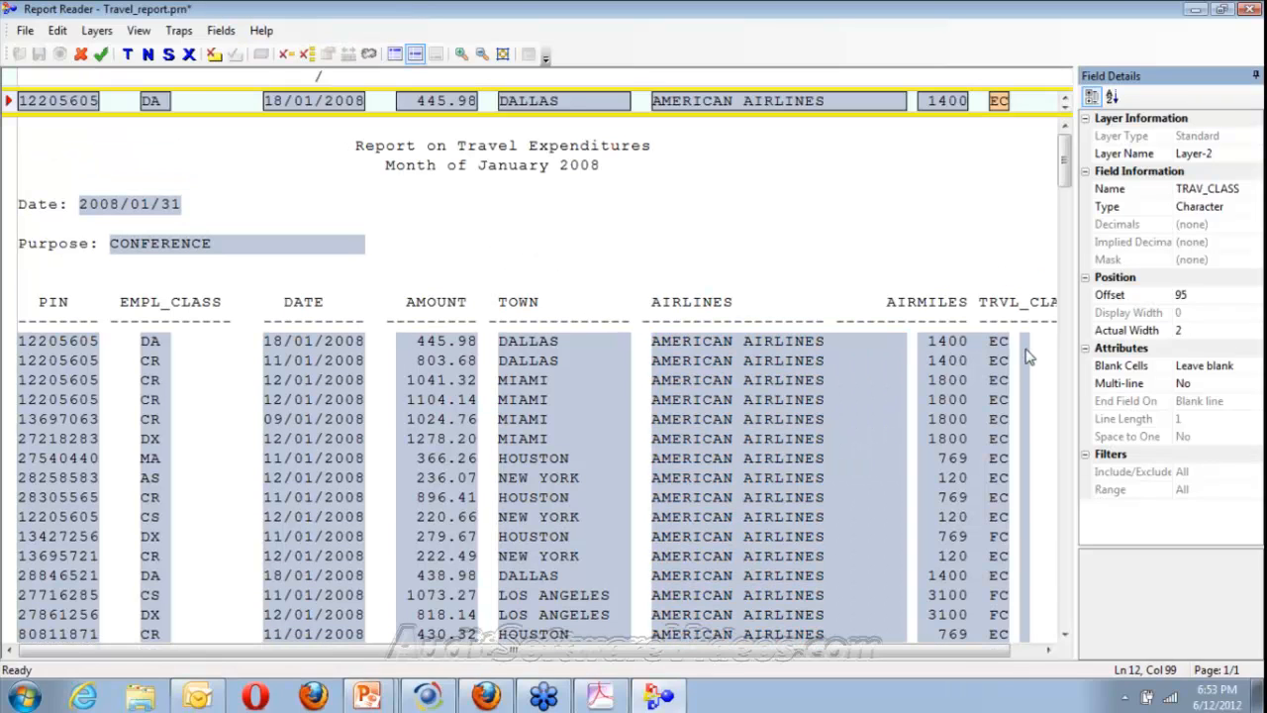
click(1027, 357)
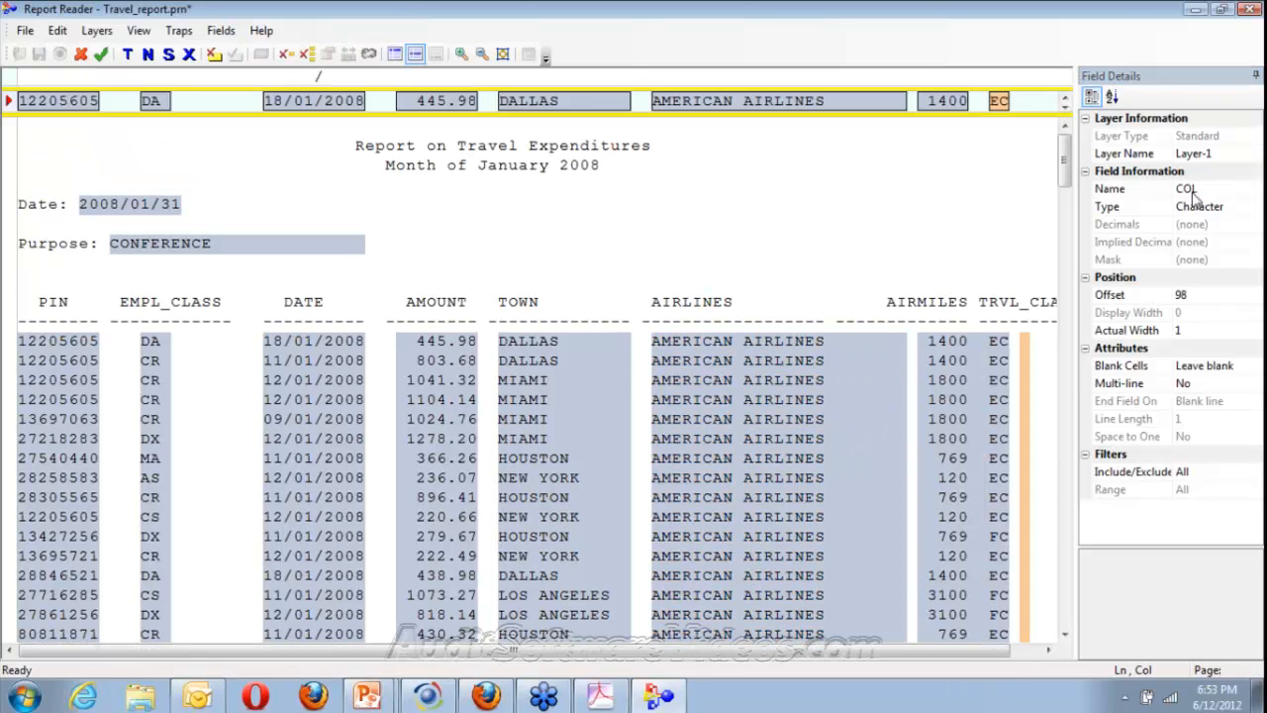
click(1028, 345)
right_click(1027, 346)
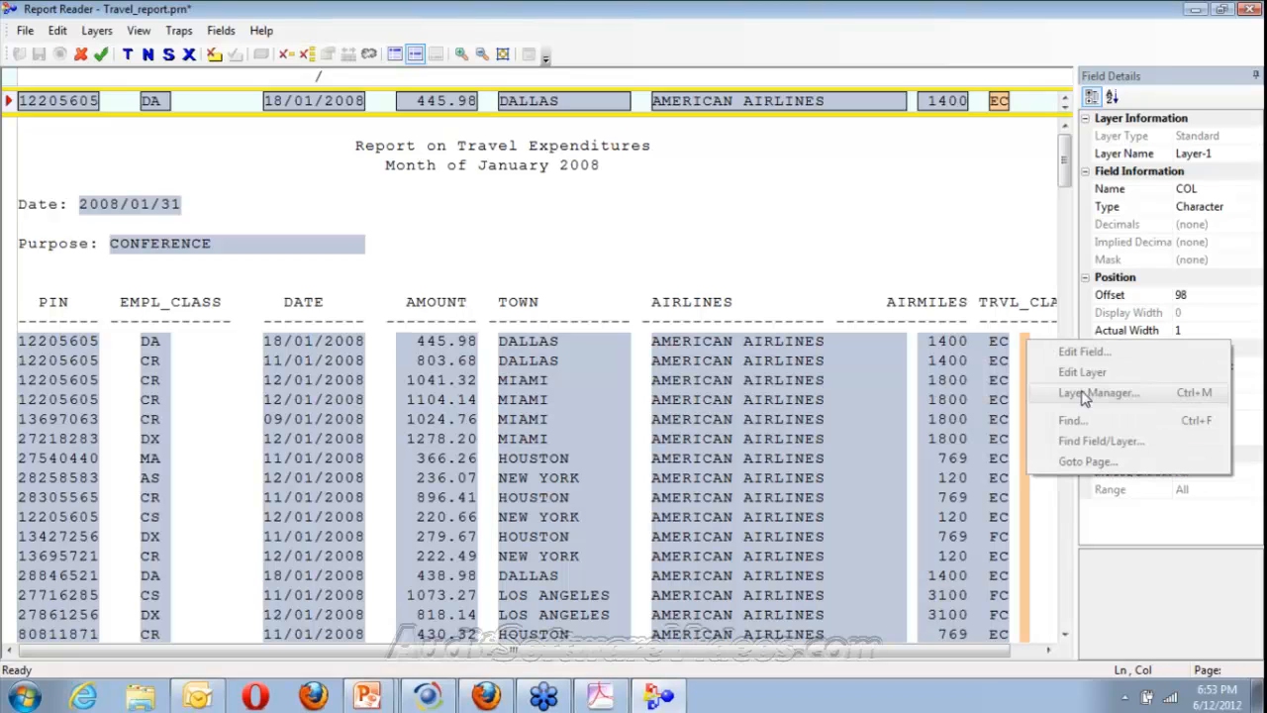
Step: Change the layer being edited from a detail layer to a header layer and clear the field selection
click(100, 36)
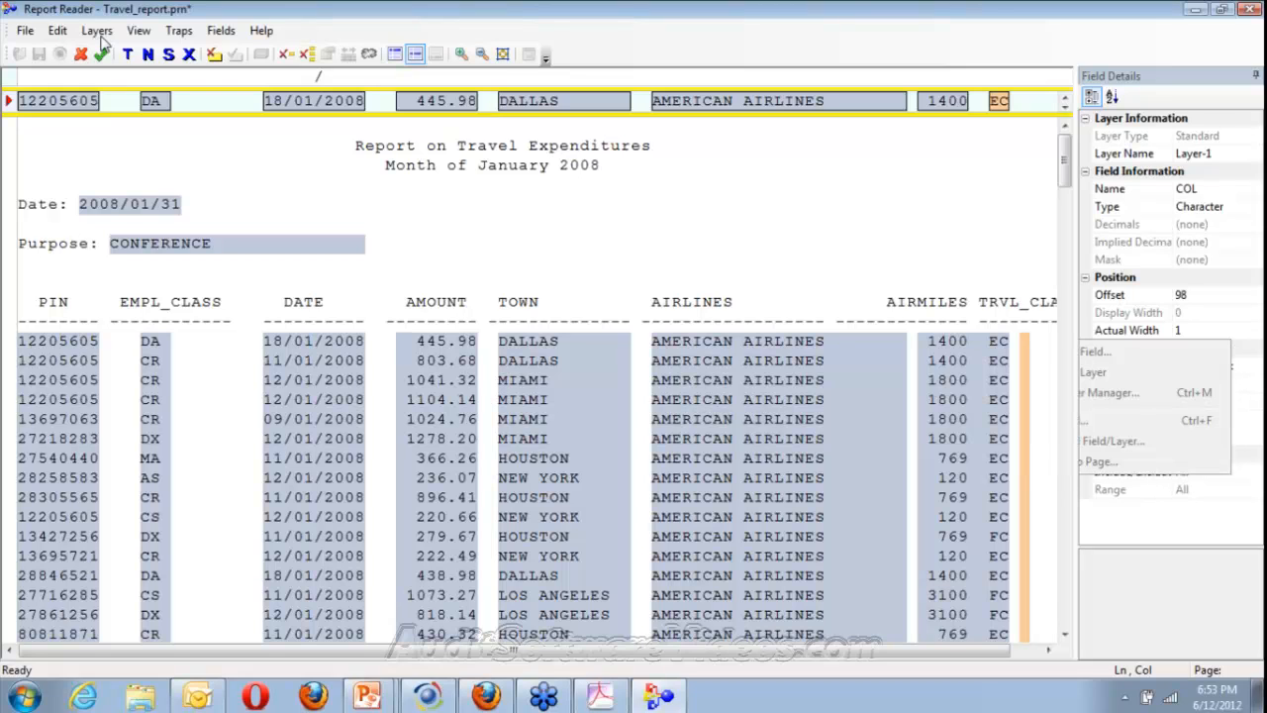
click(100, 36)
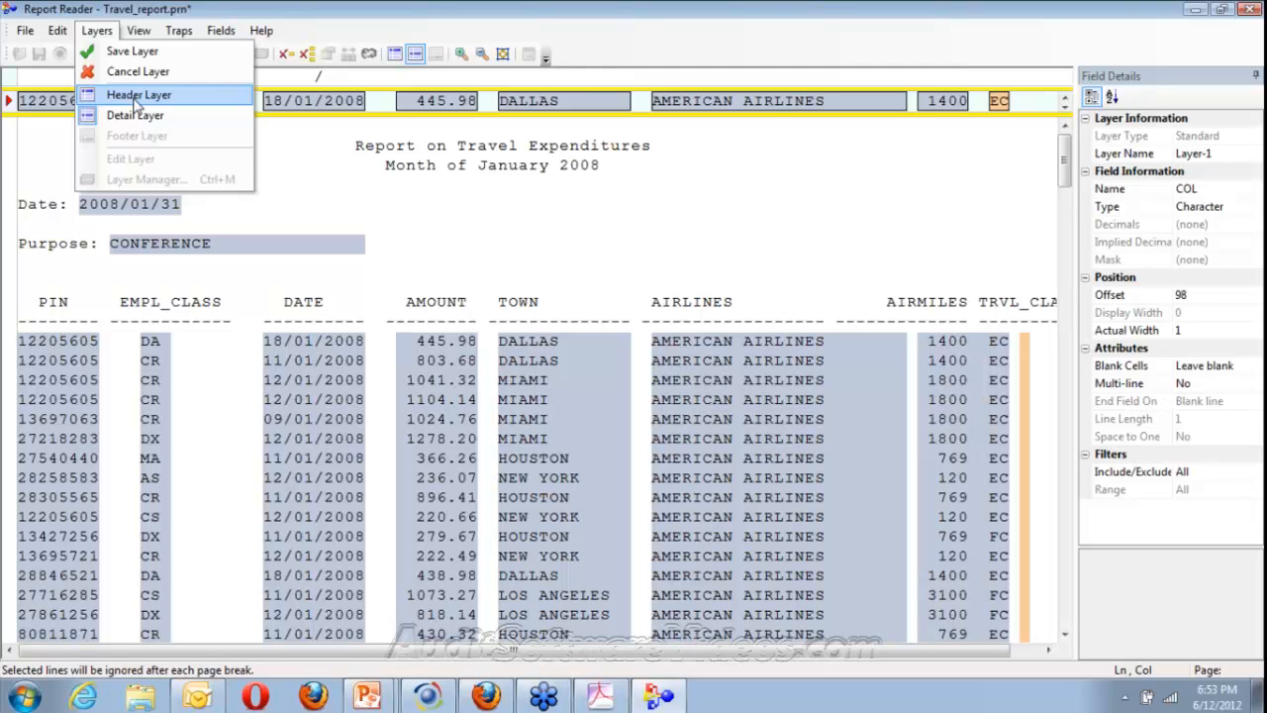
click(137, 99)
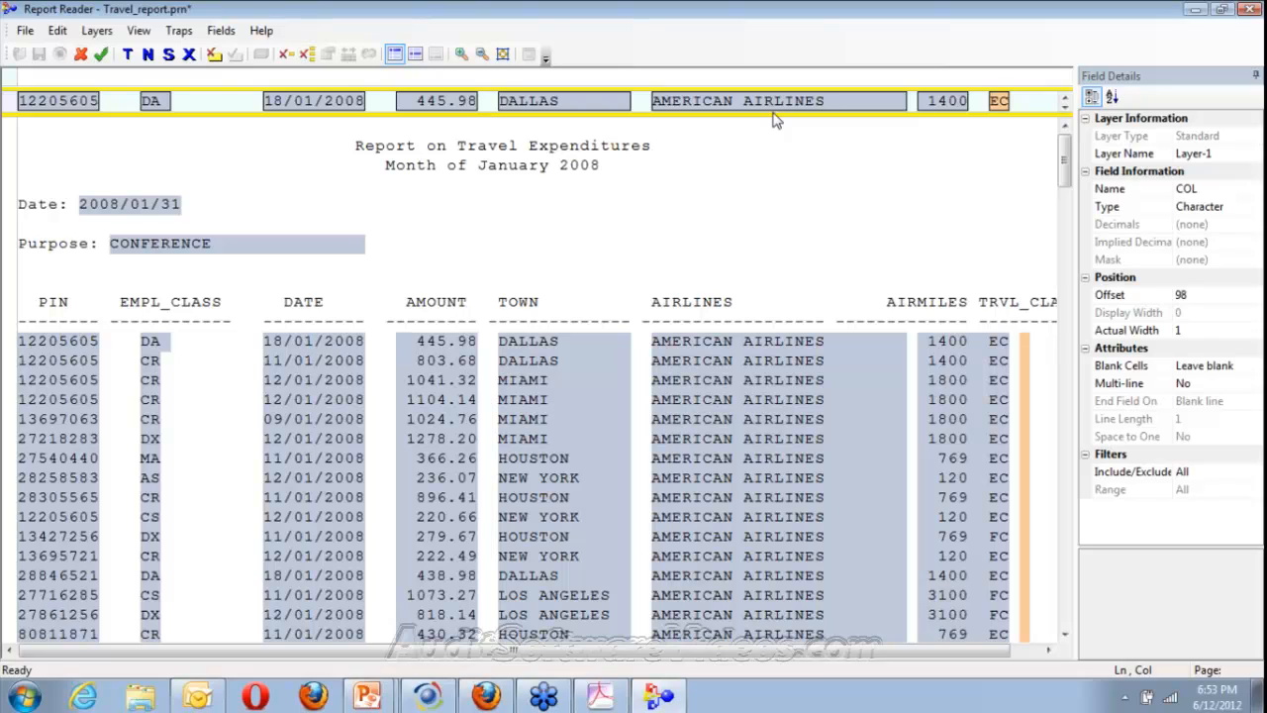
click(503, 226)
click(503, 220)
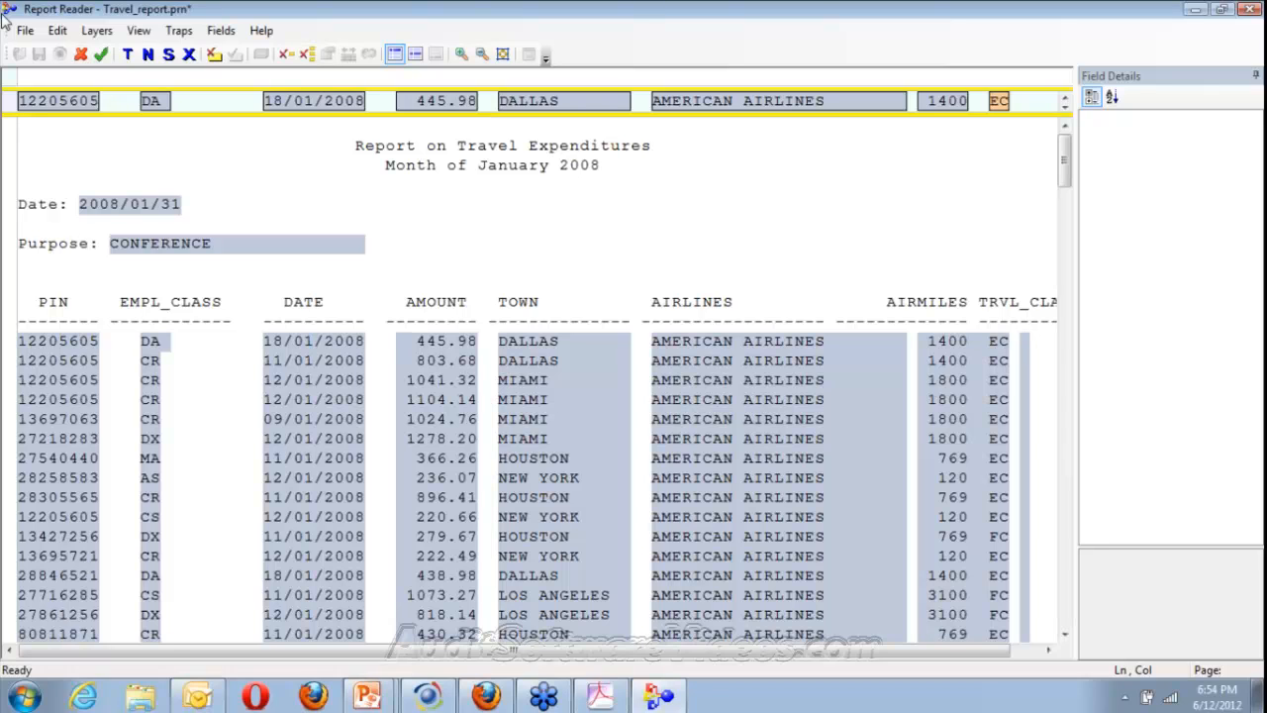
click(24, 30)
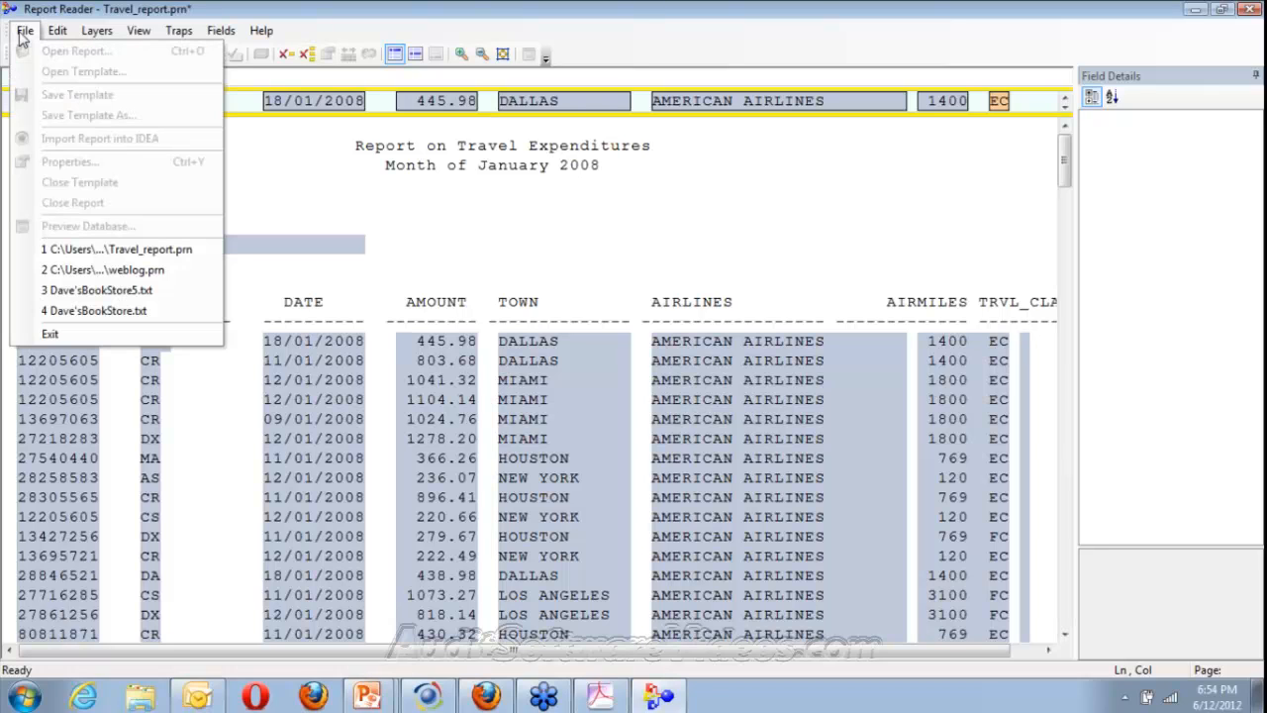
click(24, 35)
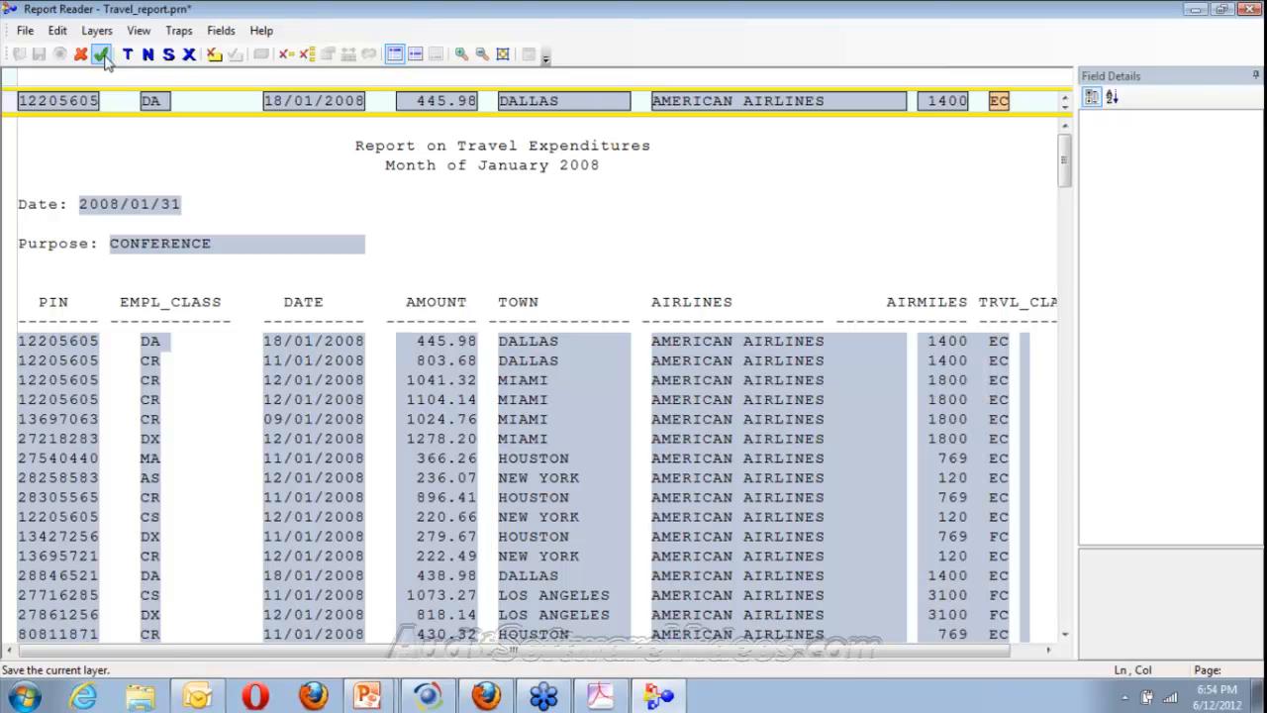
Step: Save the edited header layer and check the field data in the database preview before closing it
click(102, 55)
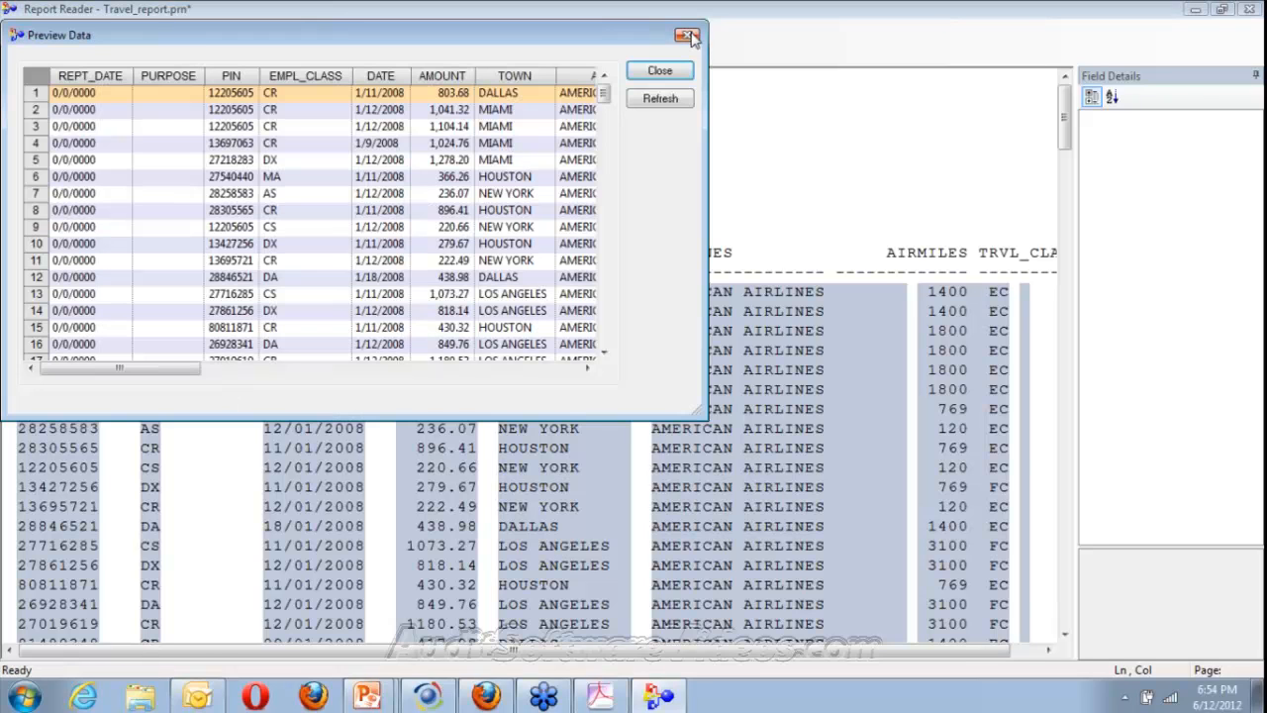
click(688, 37)
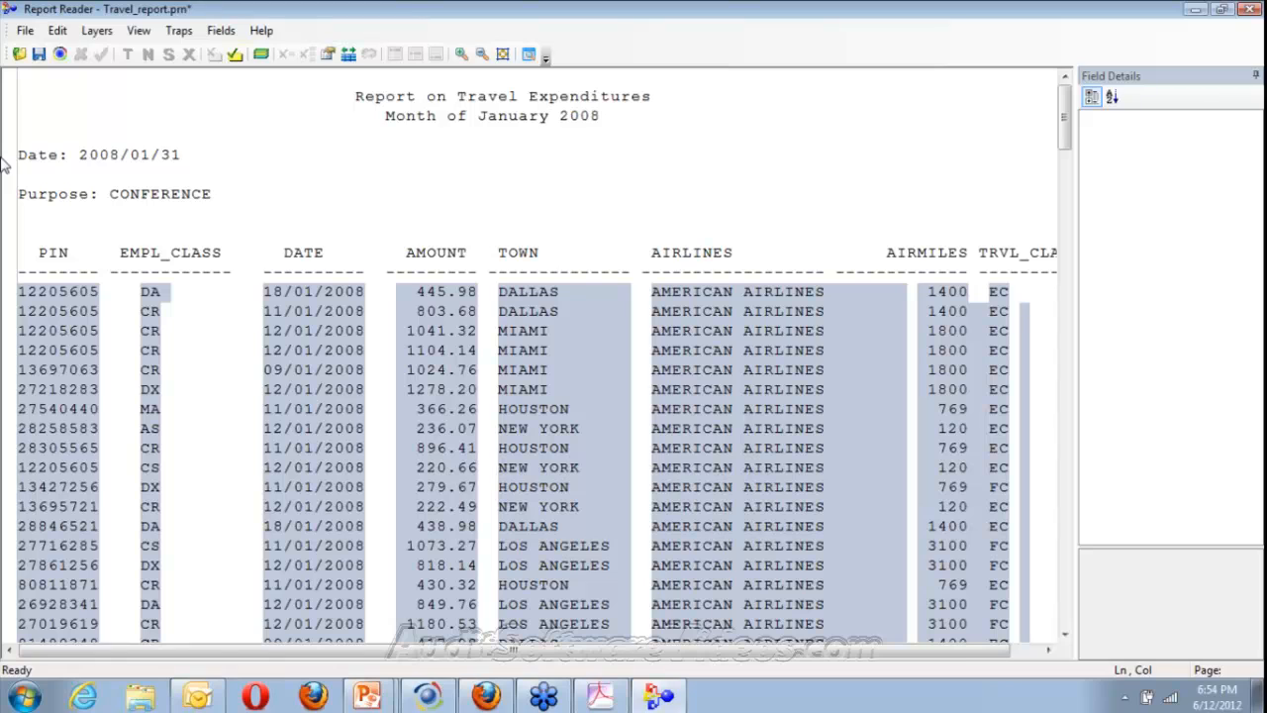
Step: Review the layers defined in the Layer Manager, including Layer-1, Layer-3 and Layer-4, against the report's date, purpose and detail lines
click(261, 54)
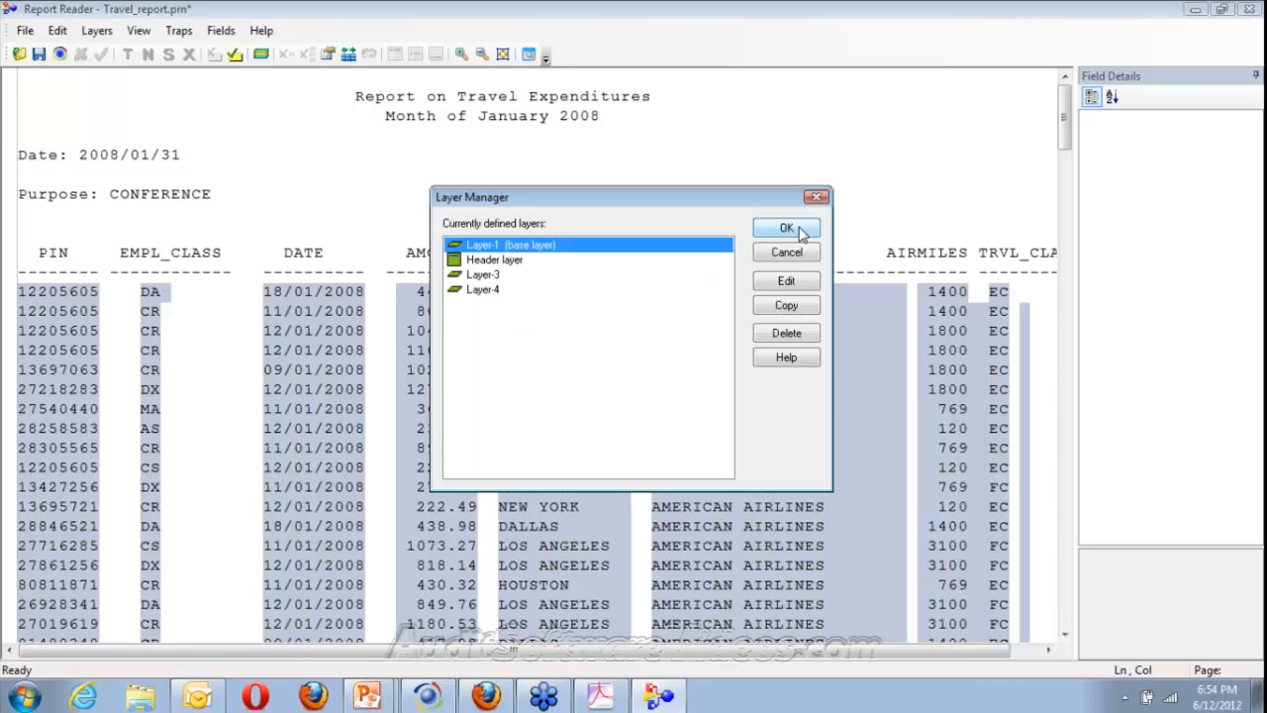
double_click(485, 290)
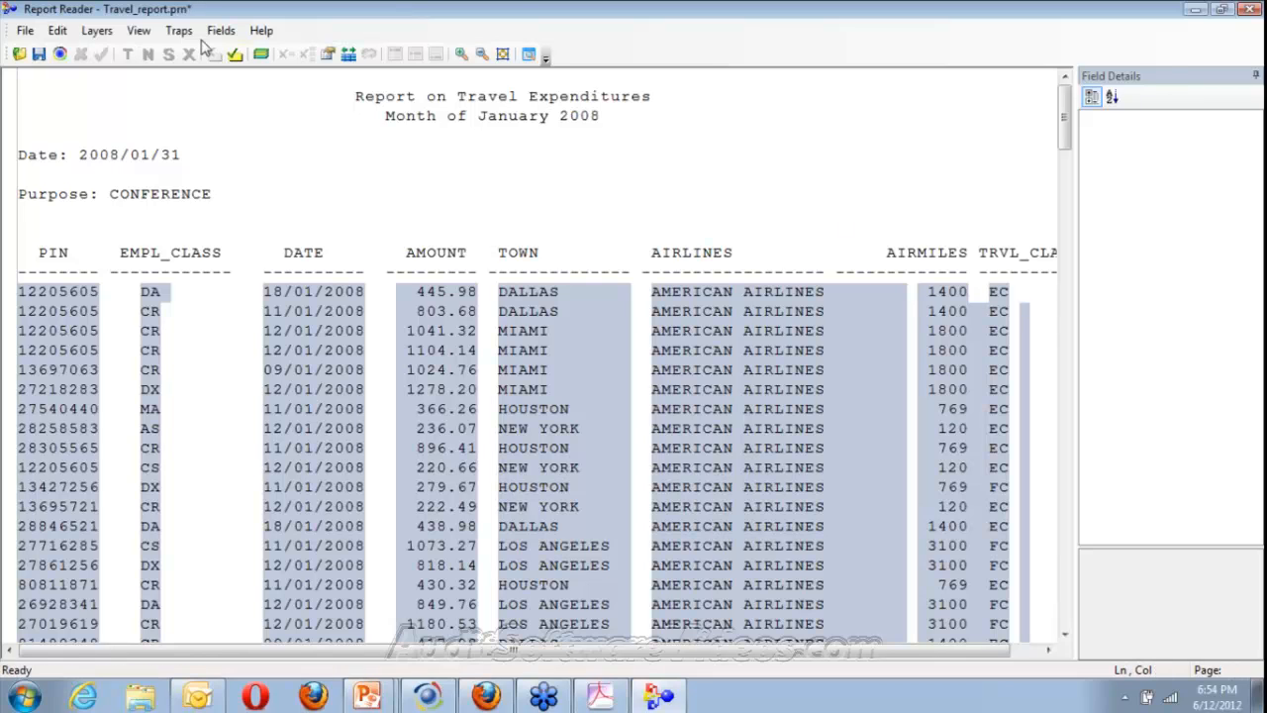
click(95, 36)
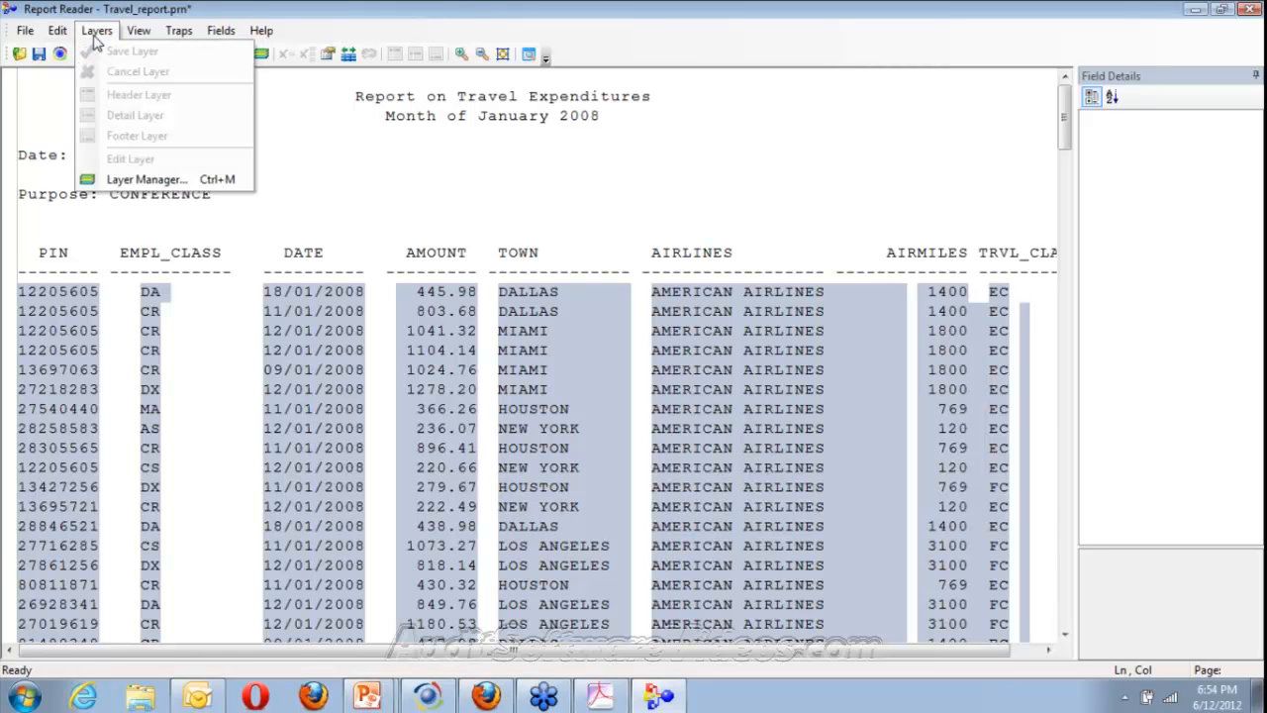
click(146, 179)
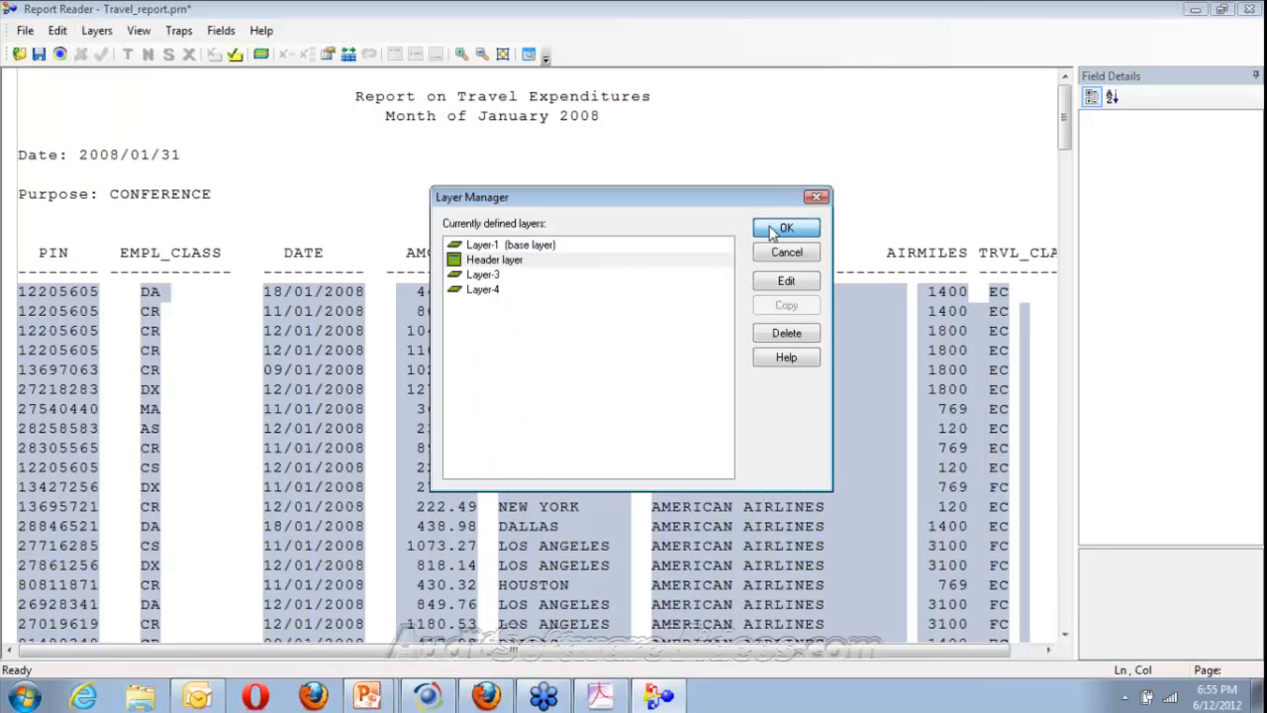
click(787, 230)
click(96, 31)
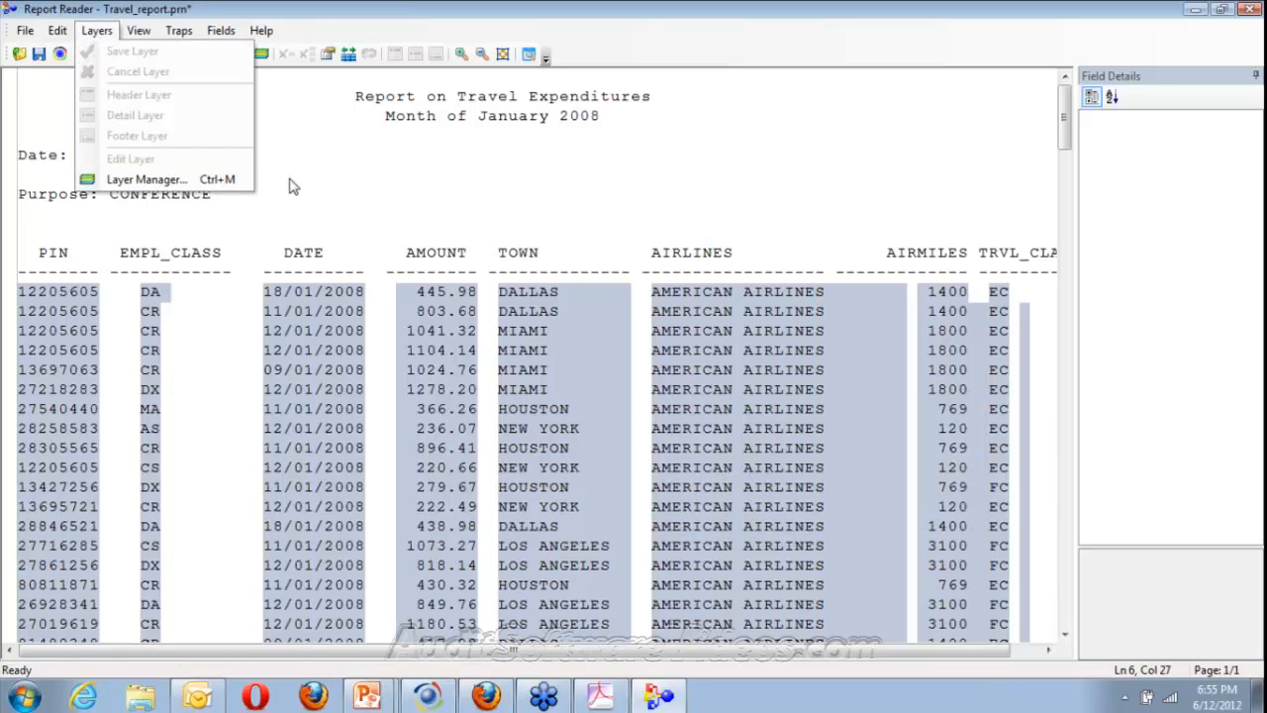
click(262, 59)
click(261, 56)
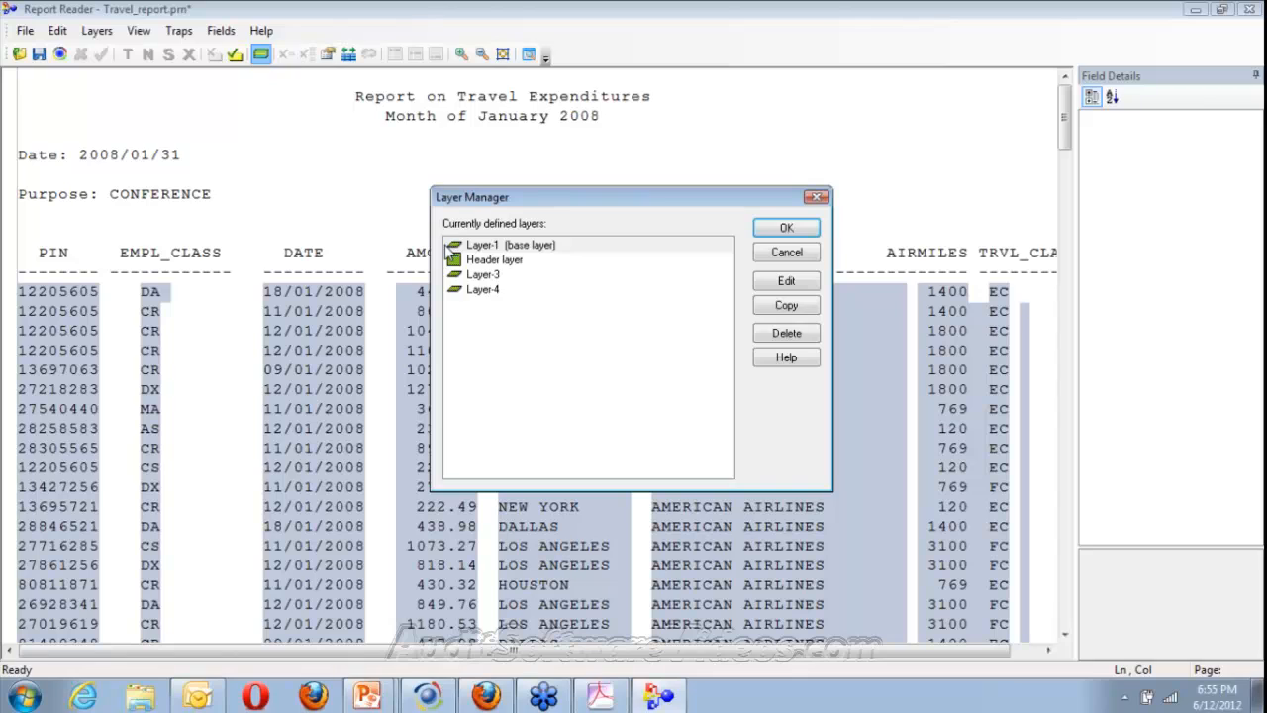
click(484, 248)
click(484, 248)
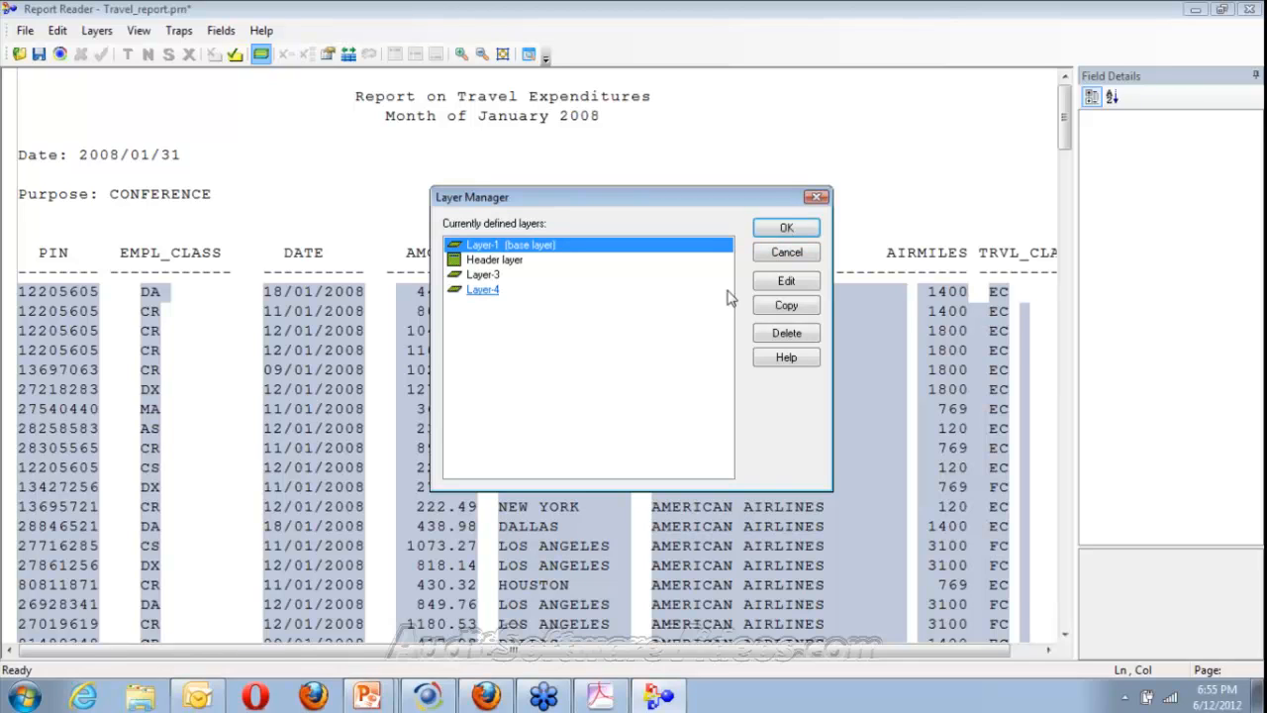
click(482, 277)
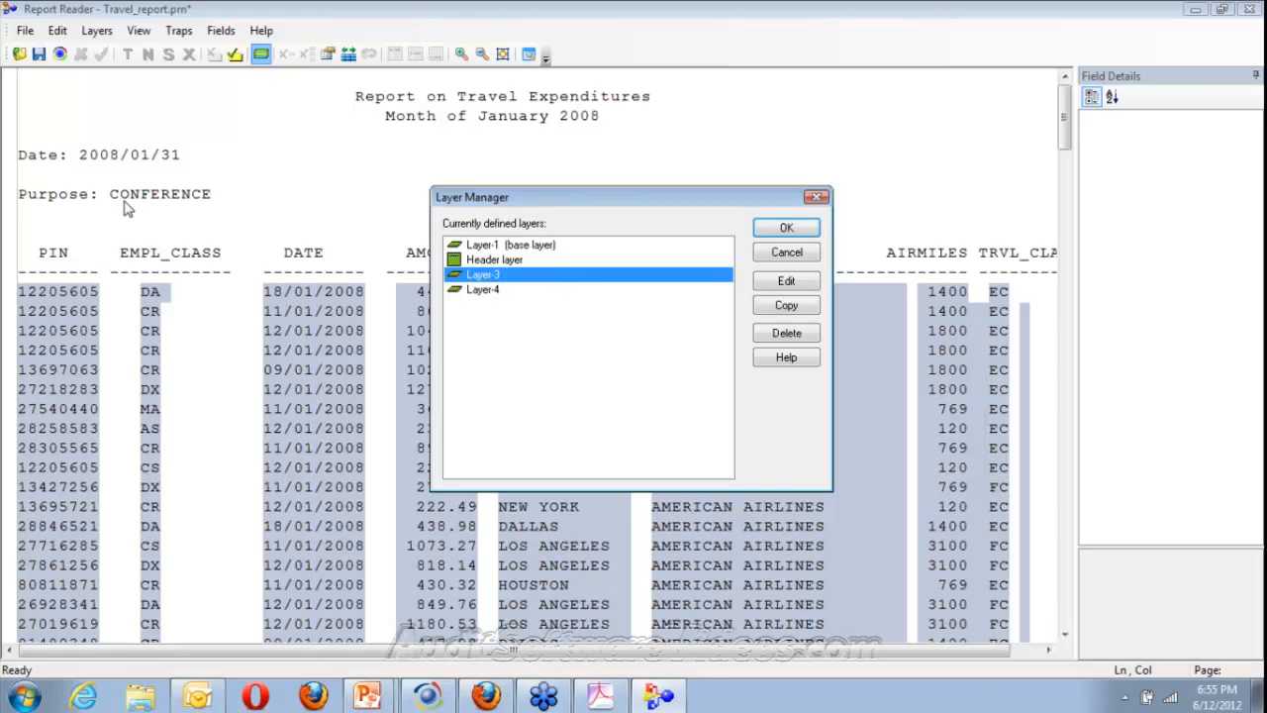
Step: Open the Header layer for editing and check the details of its TRAV_CLASS field
click(511, 261)
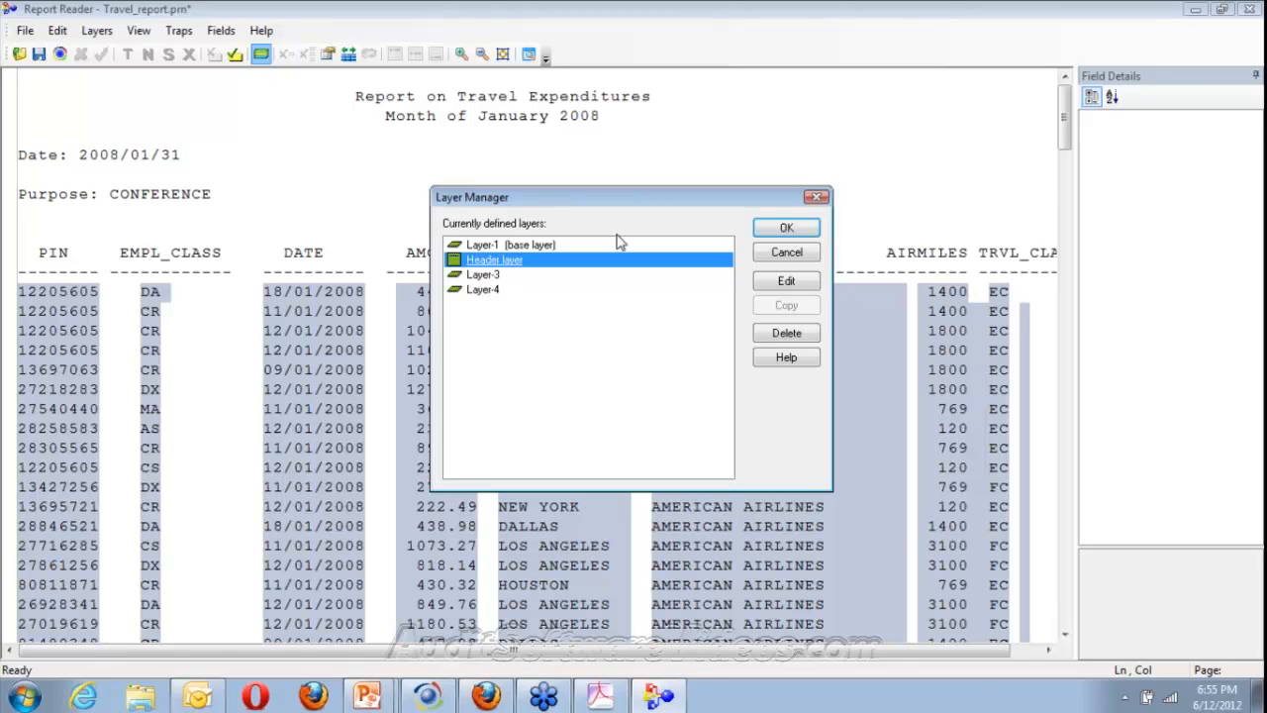
click(800, 283)
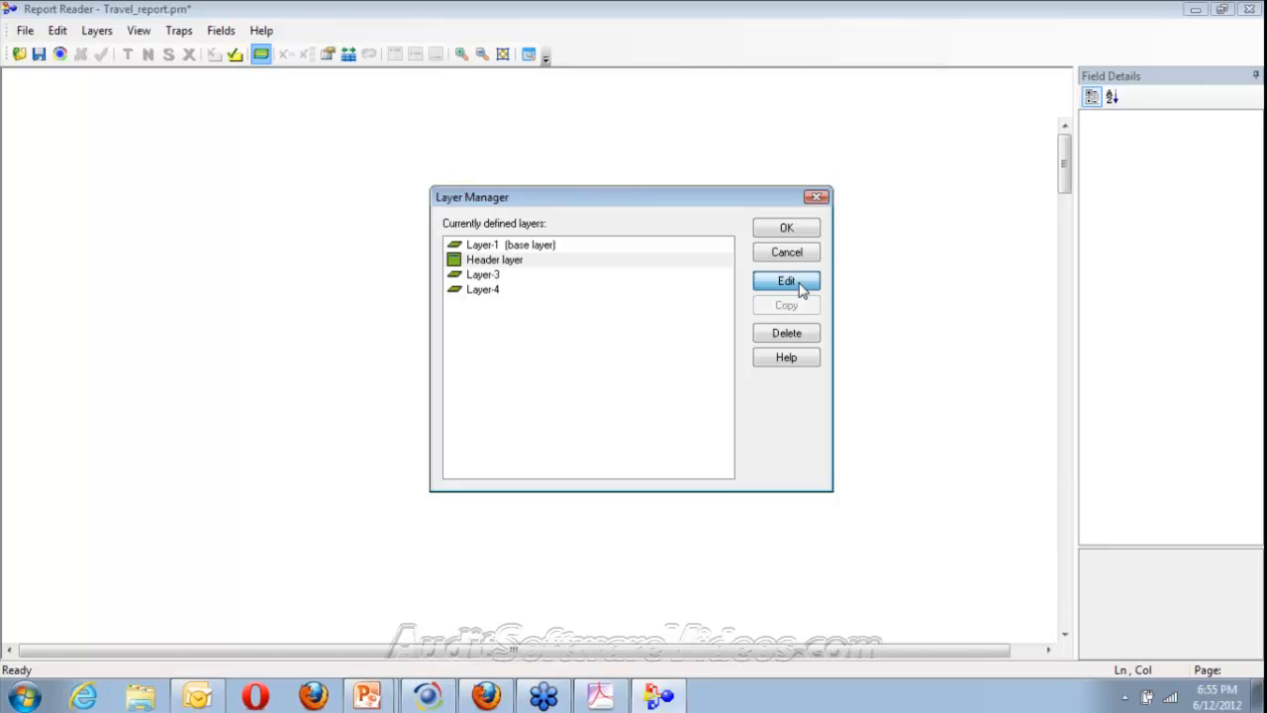
click(800, 285)
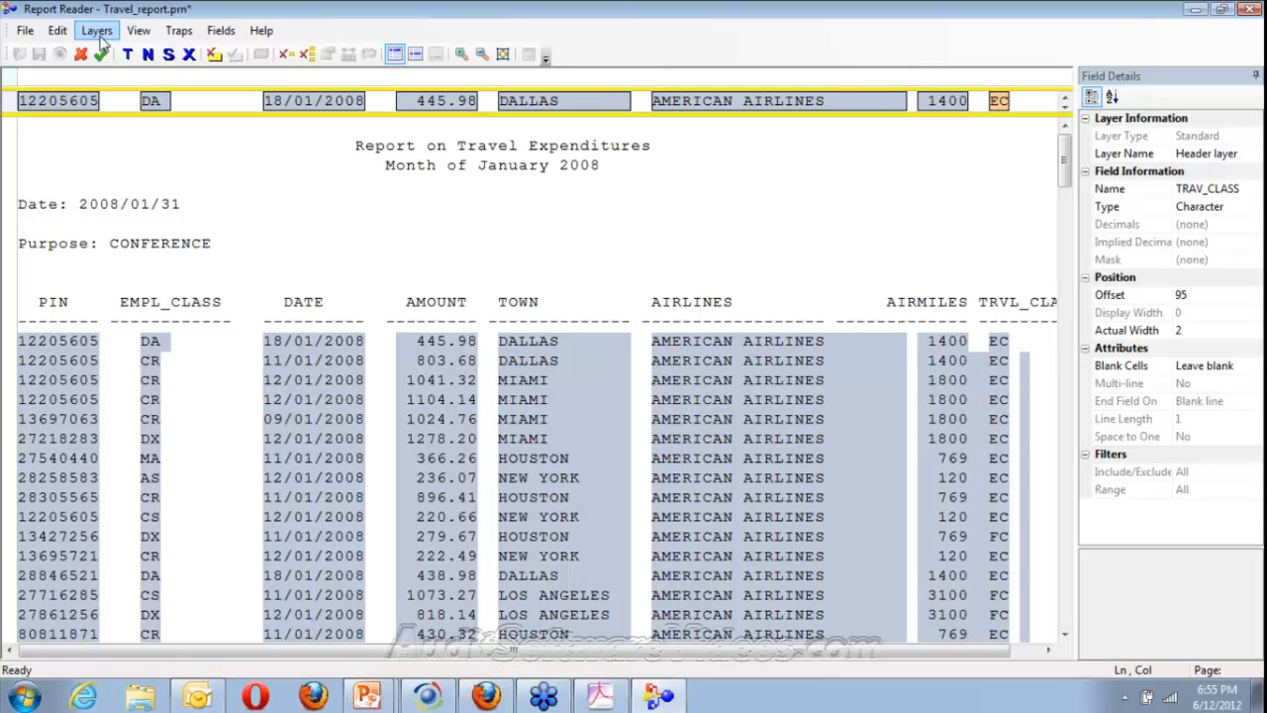
click(980, 107)
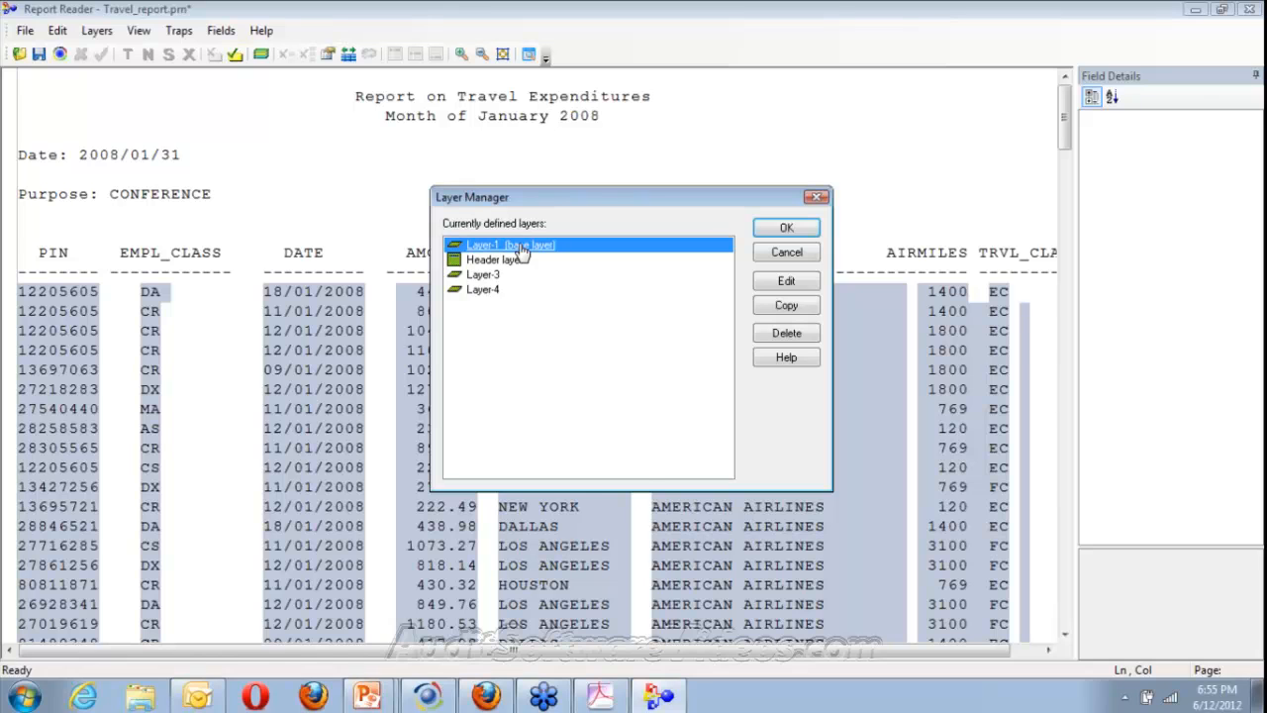
Step: Open Layer-1 for editing and remove the stray narrow fields on both sides of the travel class field, including COL
double_click(522, 254)
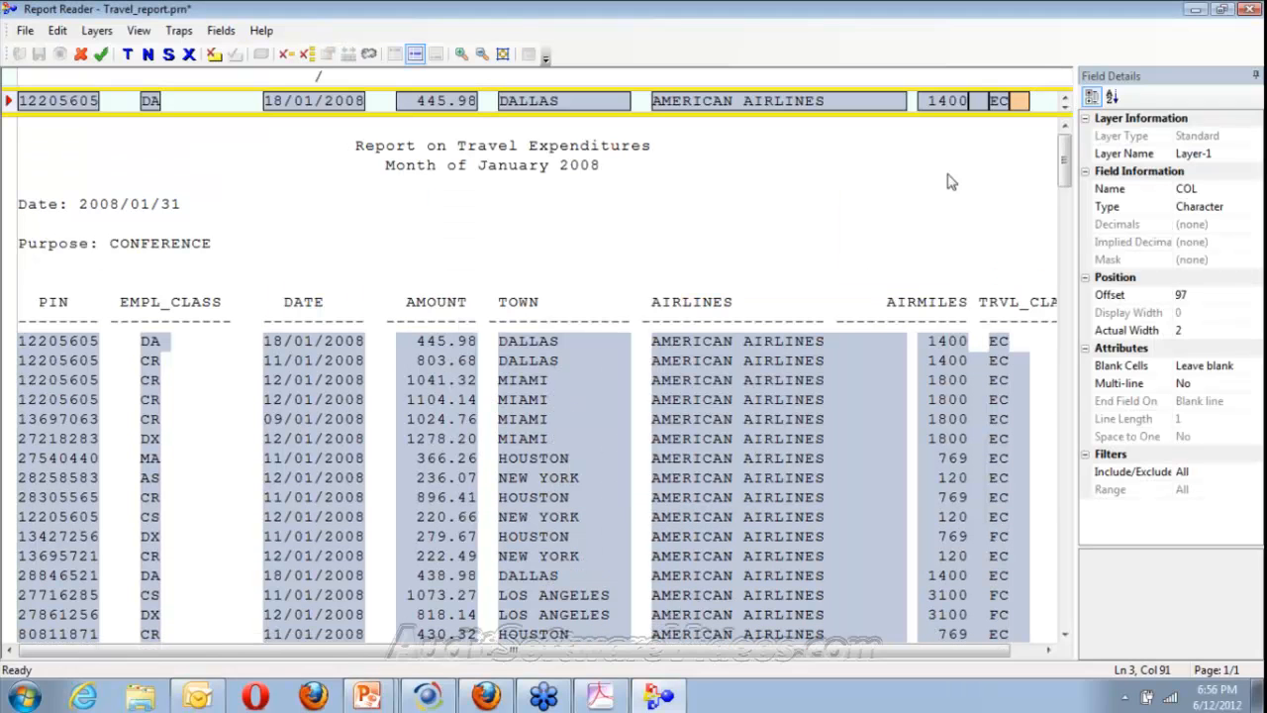
right_click(1019, 104)
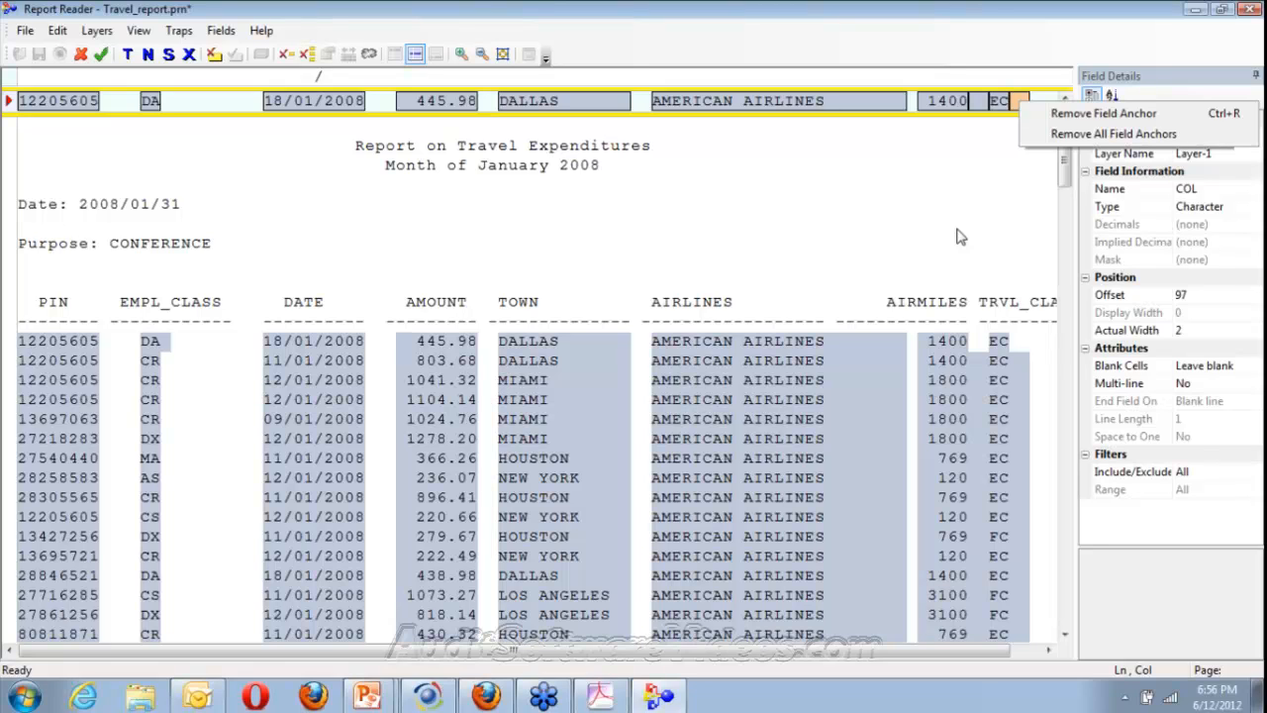
click(1021, 105)
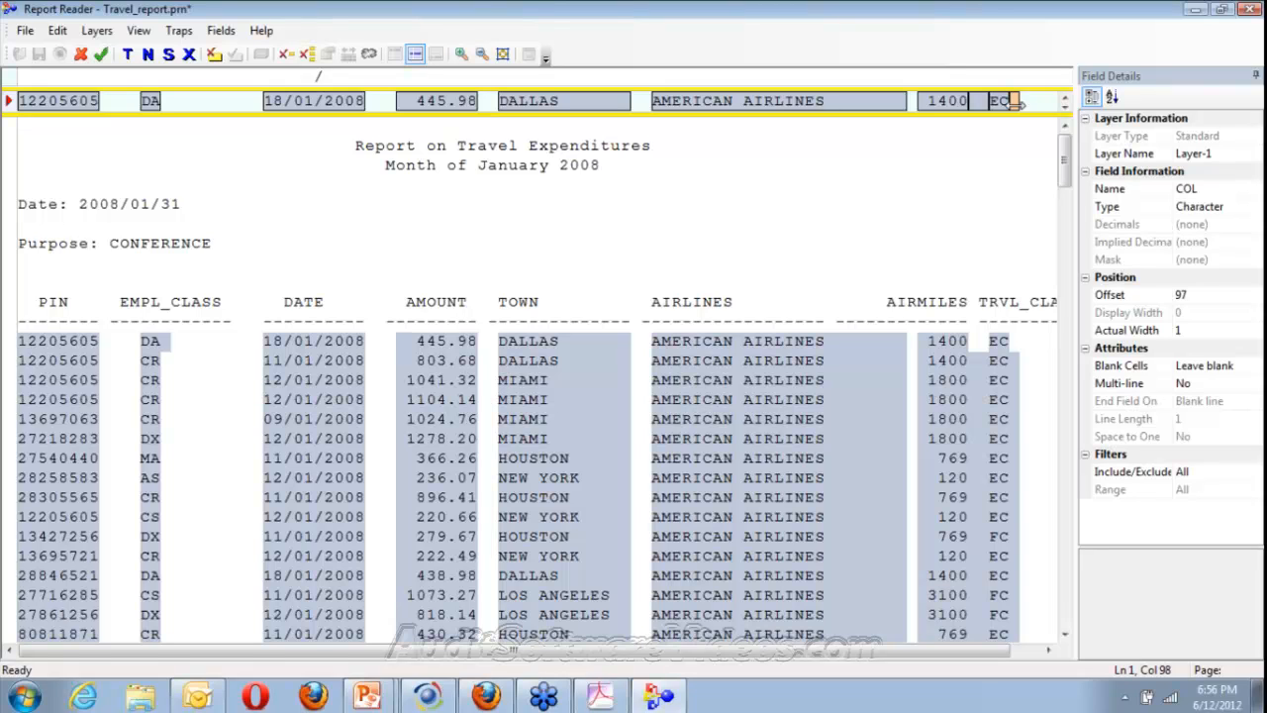
key(Delete)
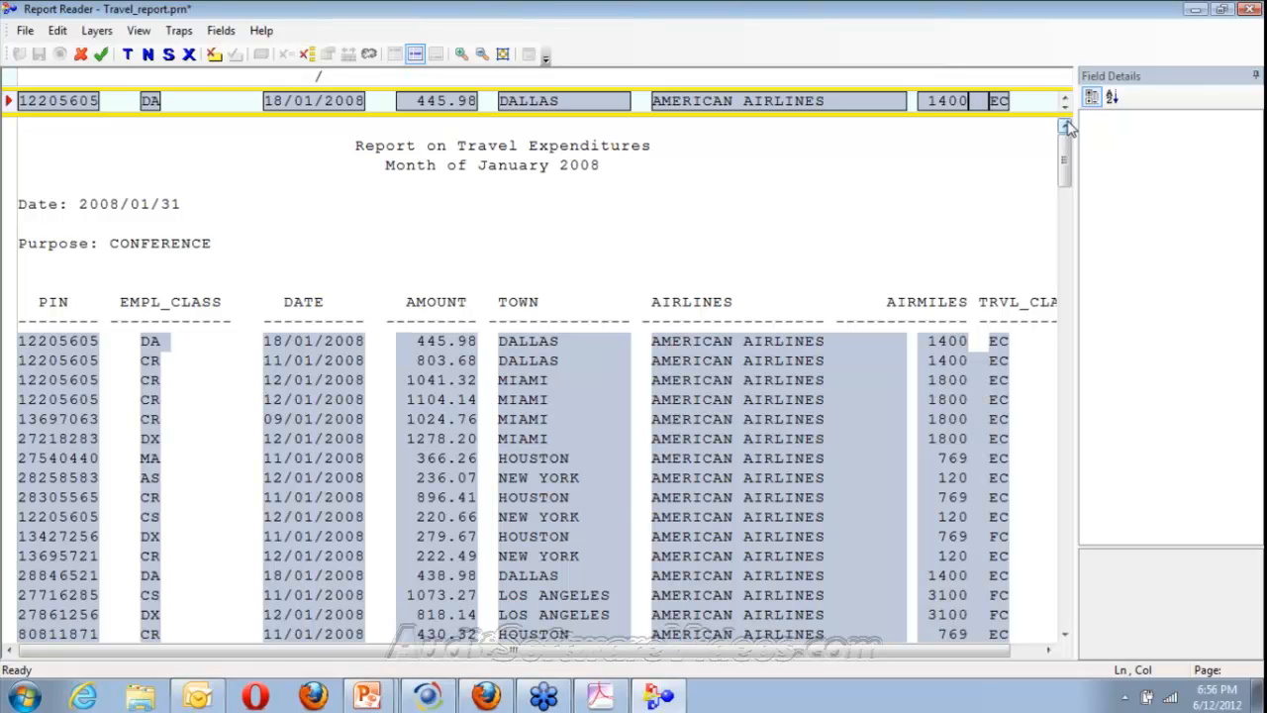
click(262, 304)
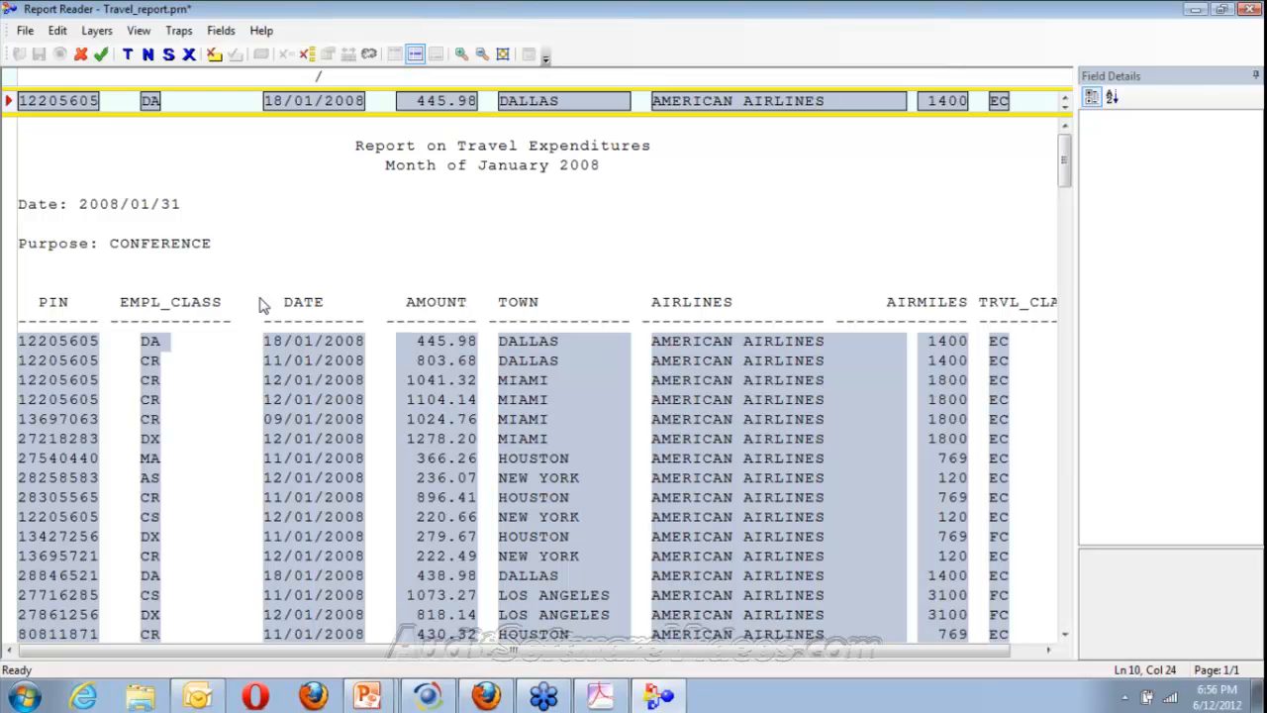
Step: Check the details of Layer-1's PIN and EC fields and save the layer
click(70, 397)
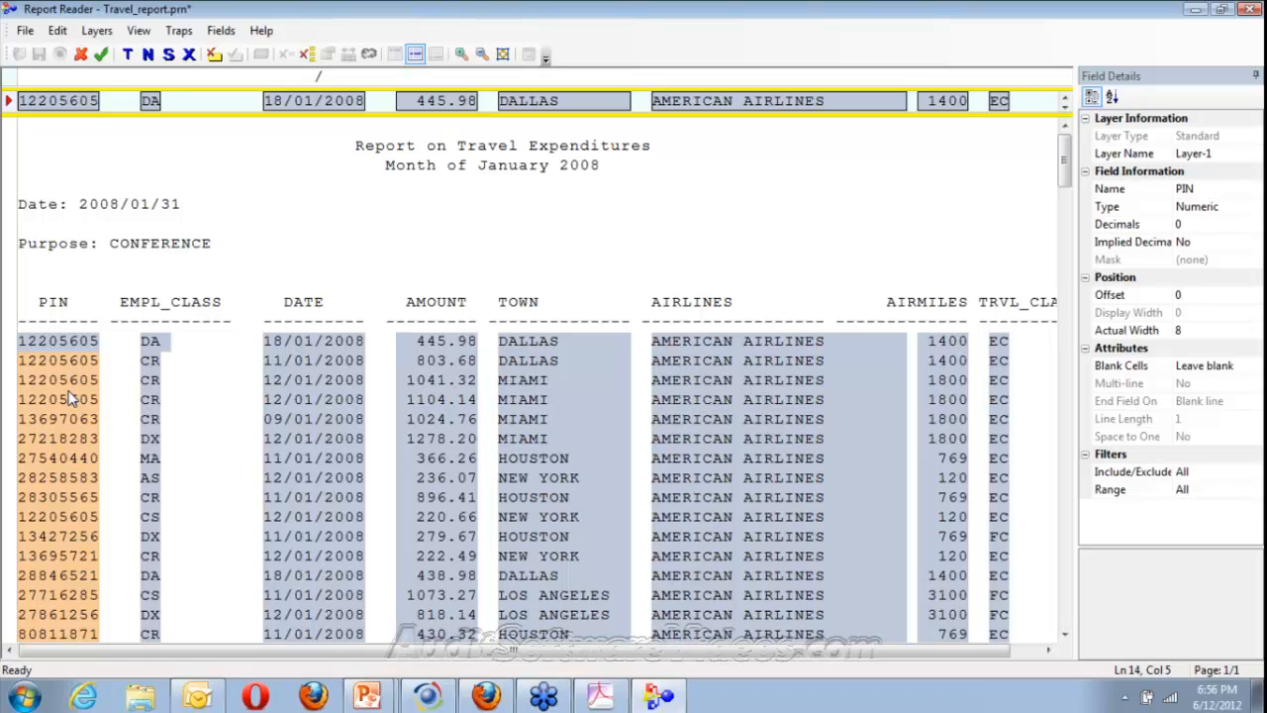
key(Tab)
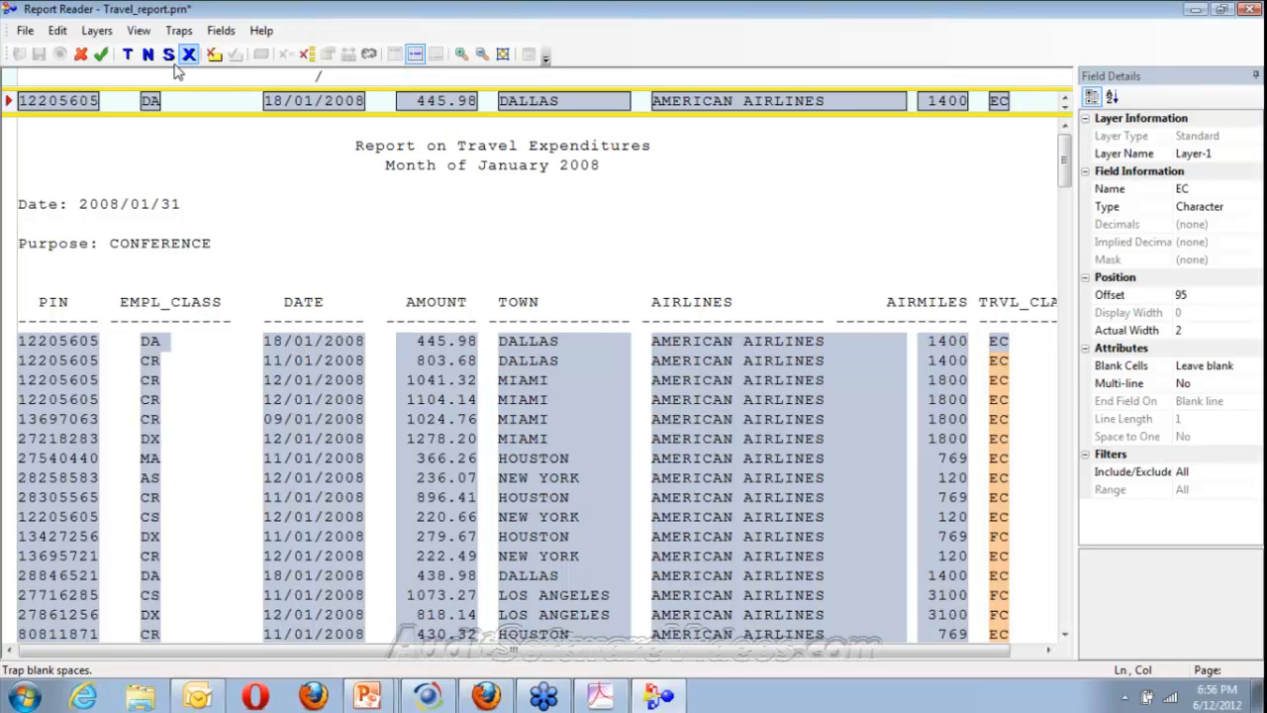
click(103, 57)
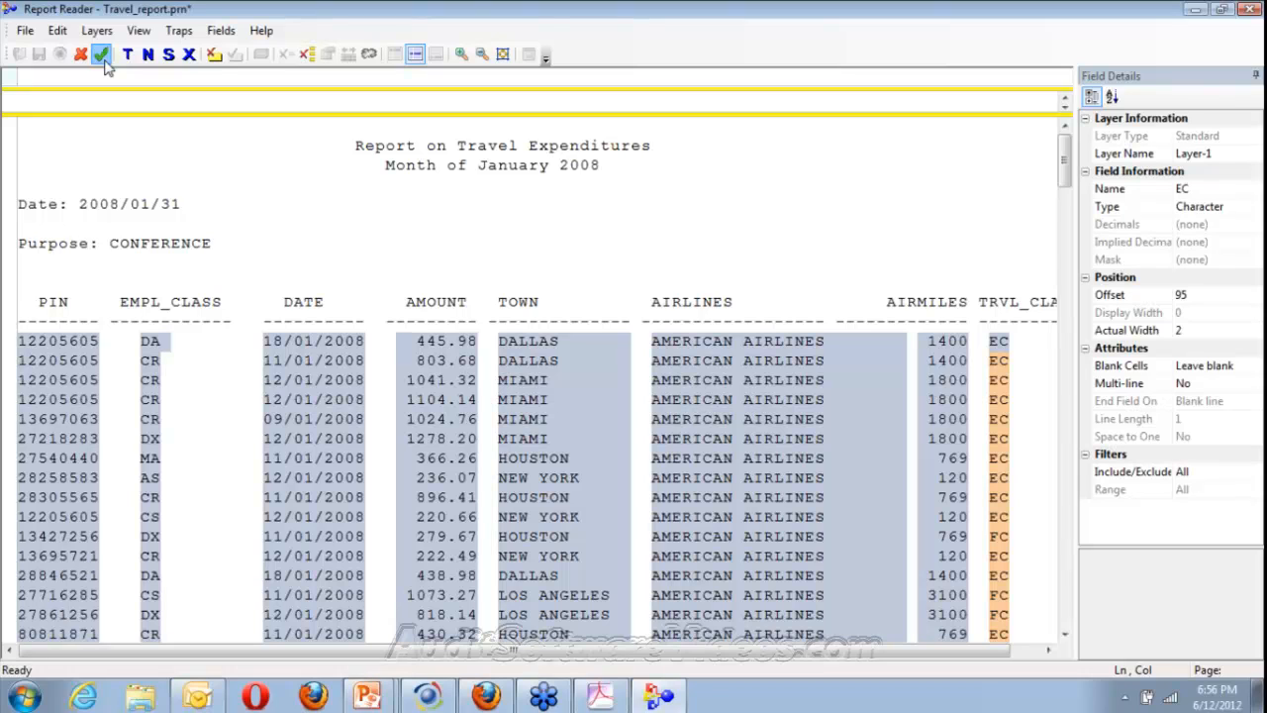
click(103, 56)
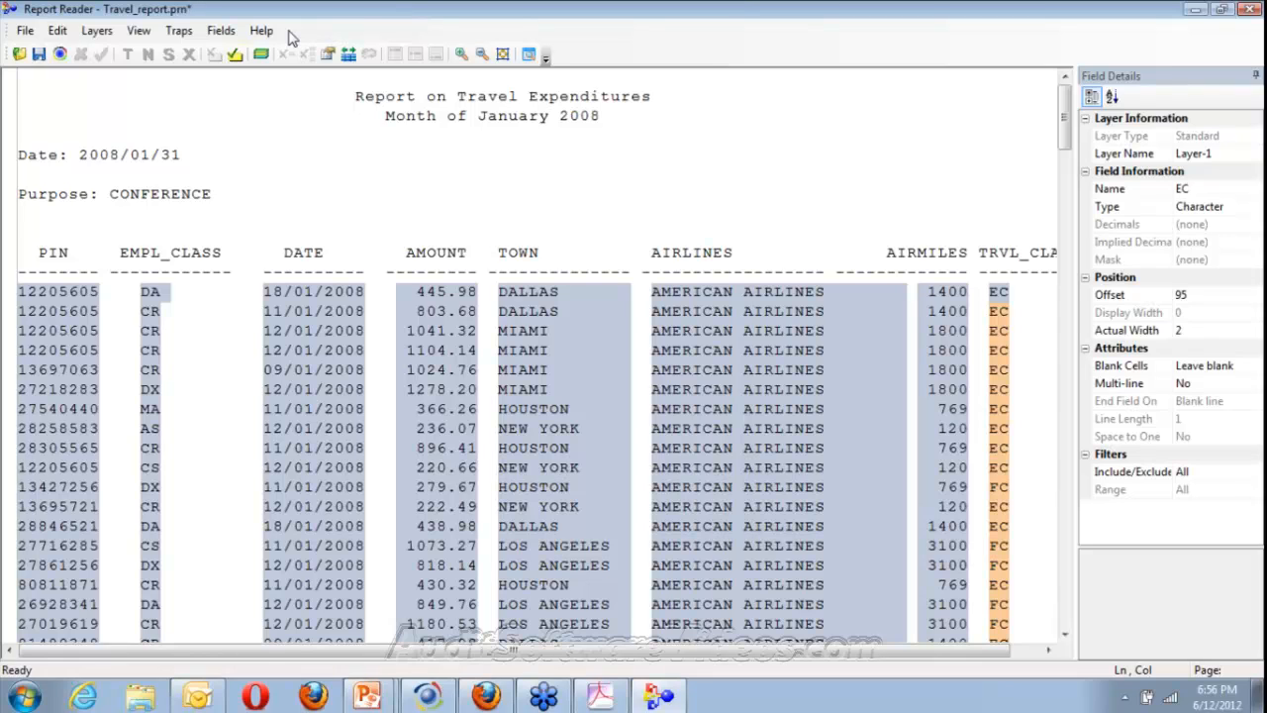
Step: Validate the report's field definitions and preview the database as it will appear in IDEA
click(235, 53)
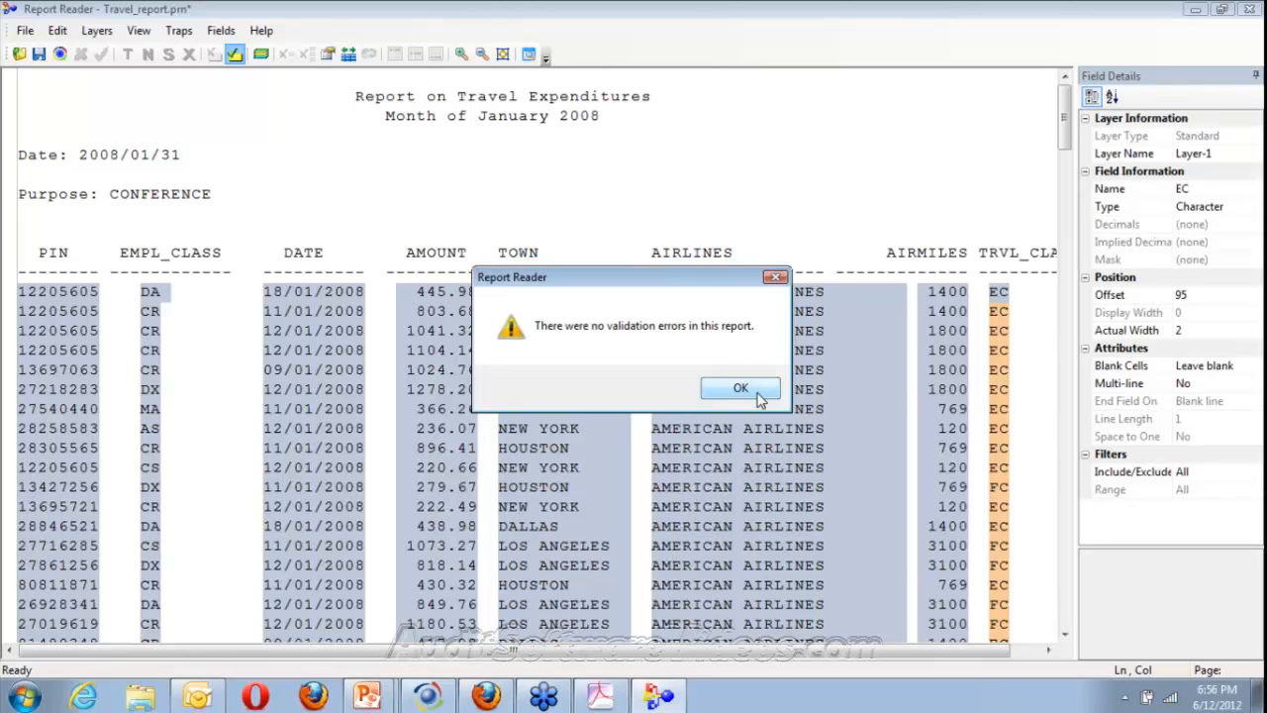
click(741, 387)
click(25, 30)
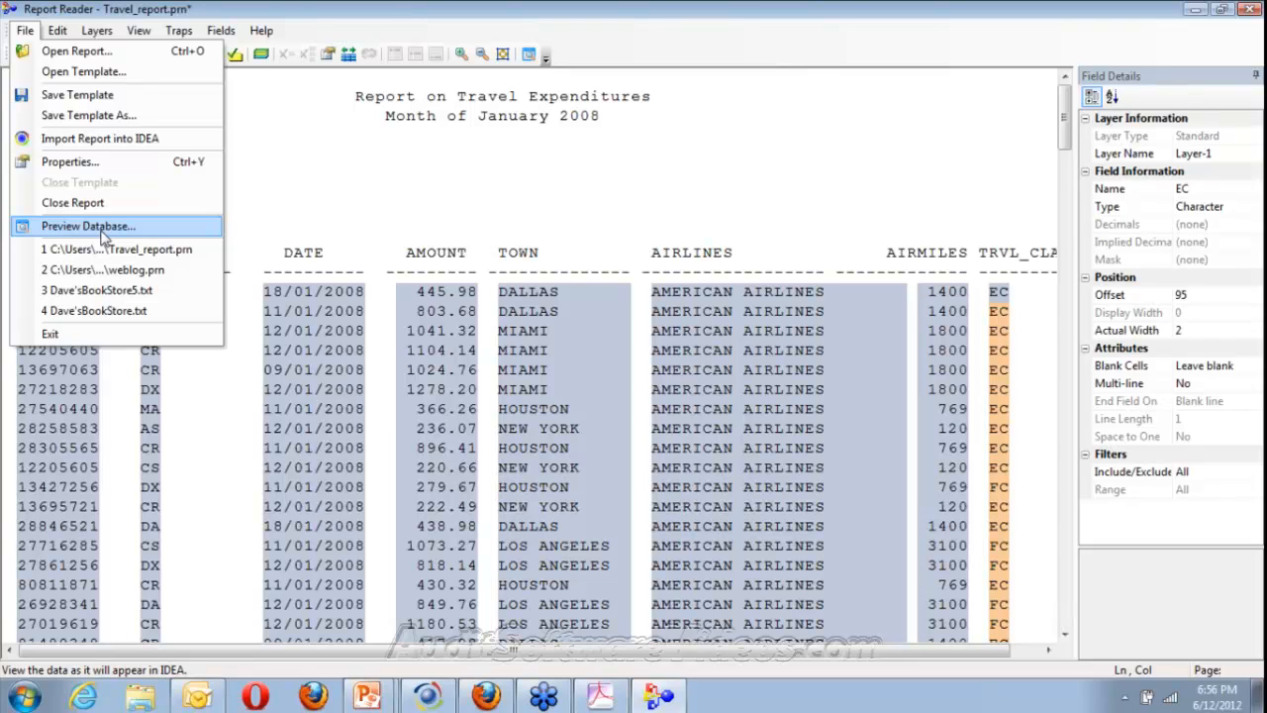
click(89, 226)
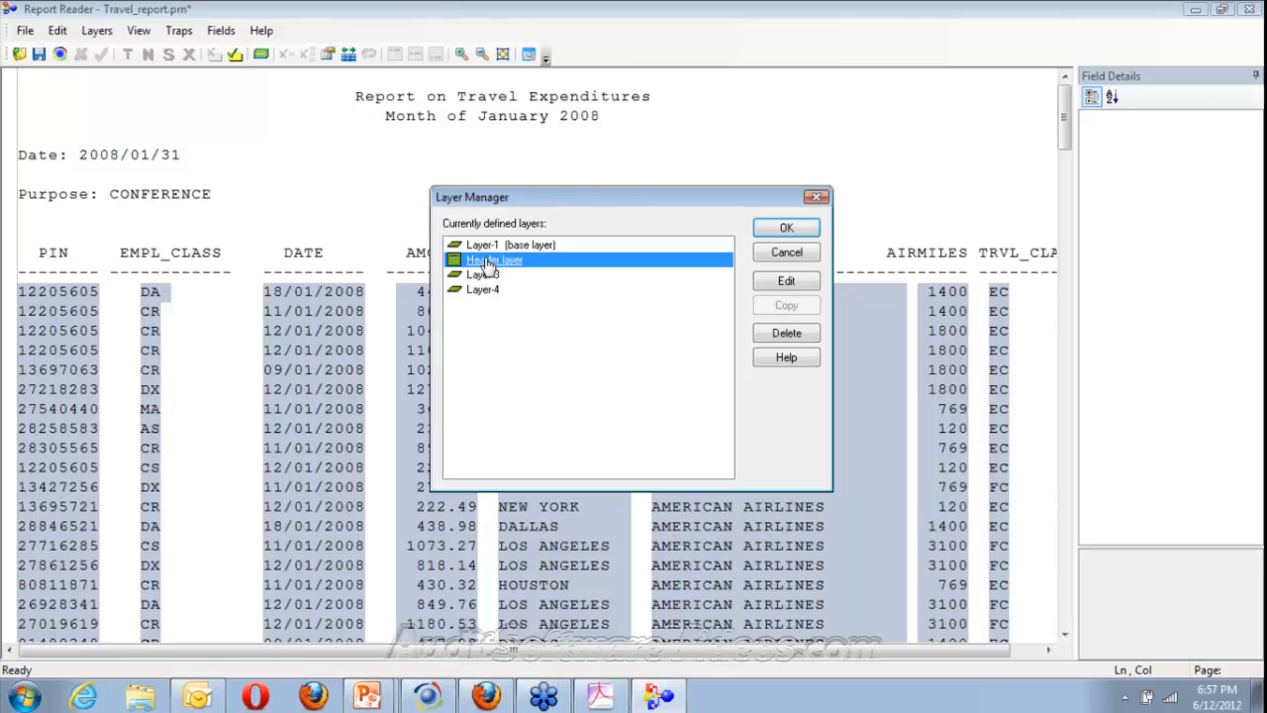
Step: Go through the defined layers, inspect the Header layer's fields in the editor and save the layer
click(483, 275)
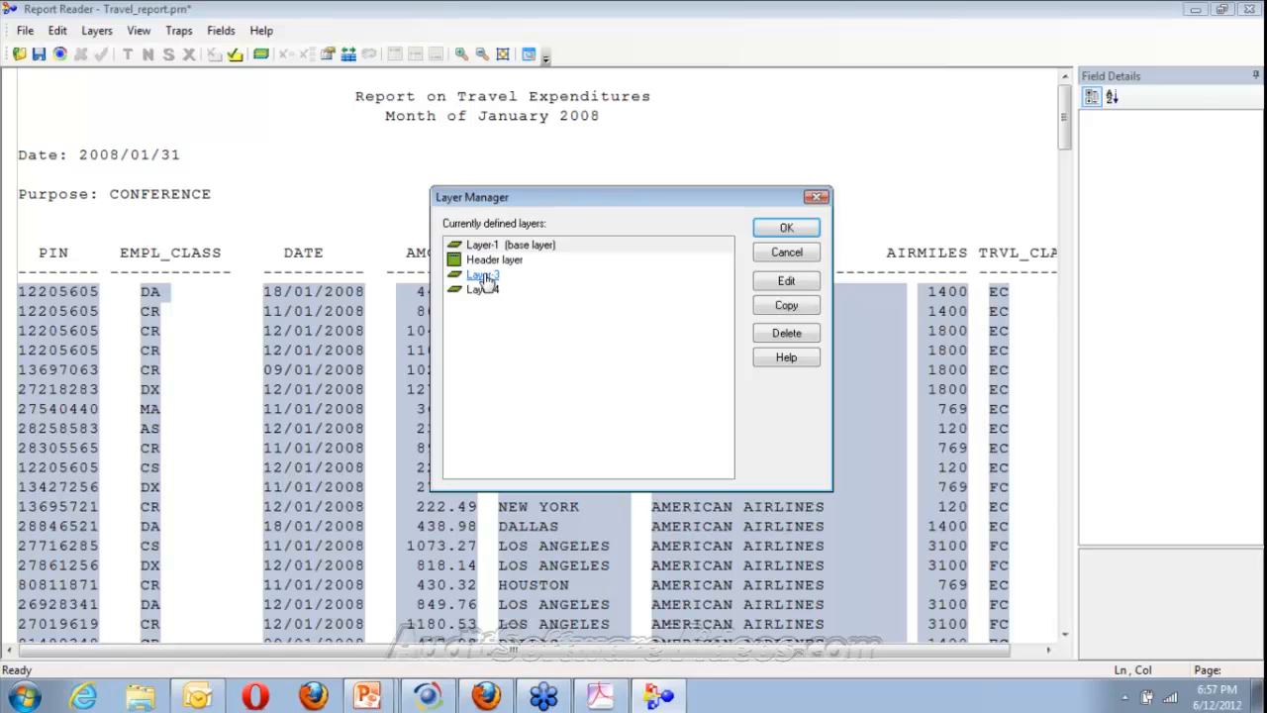
click(777, 284)
click(511, 271)
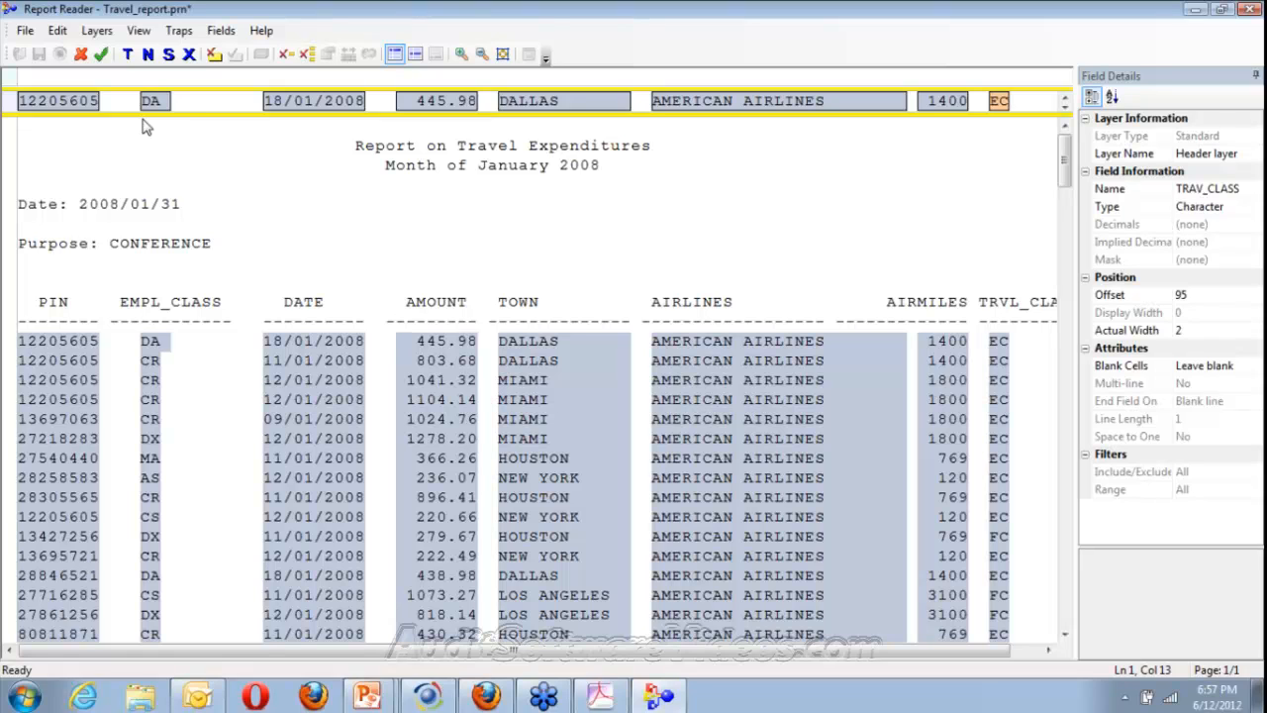
click(101, 54)
Step: Open Layer-4 for editing to review it and check the REPT_DATE and PURPOSE columns in the data preview
click(261, 55)
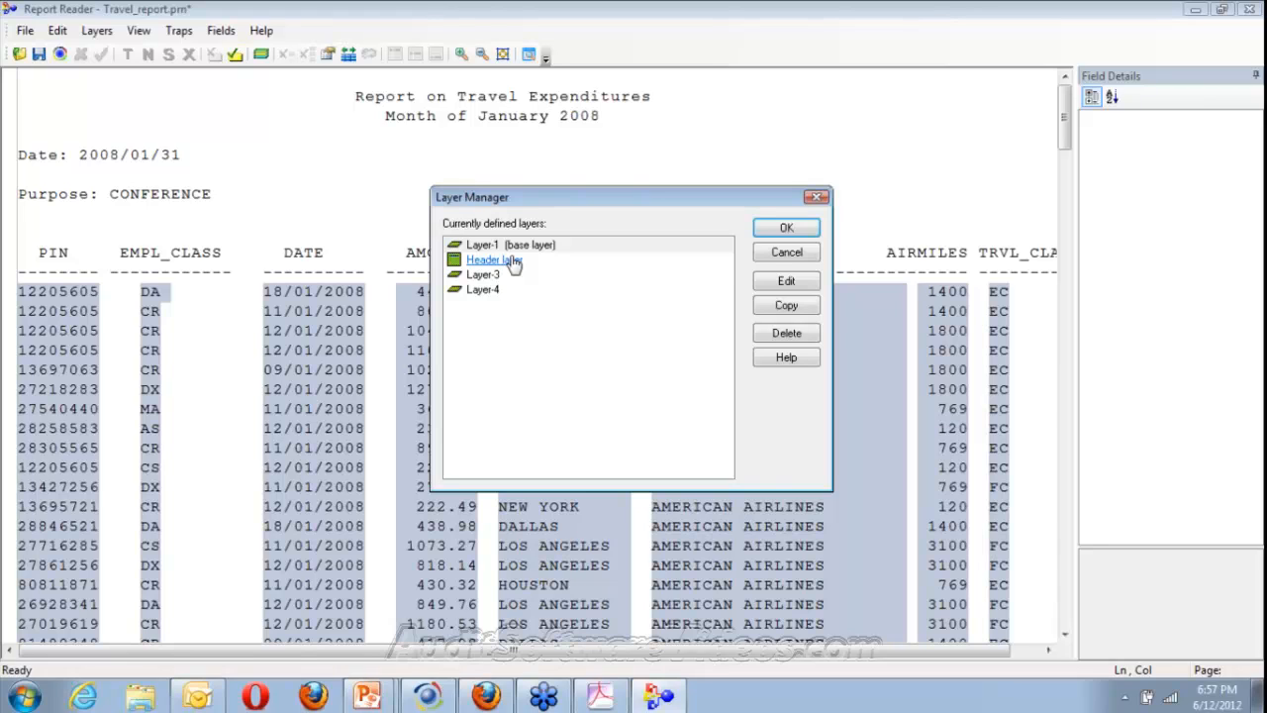
click(485, 291)
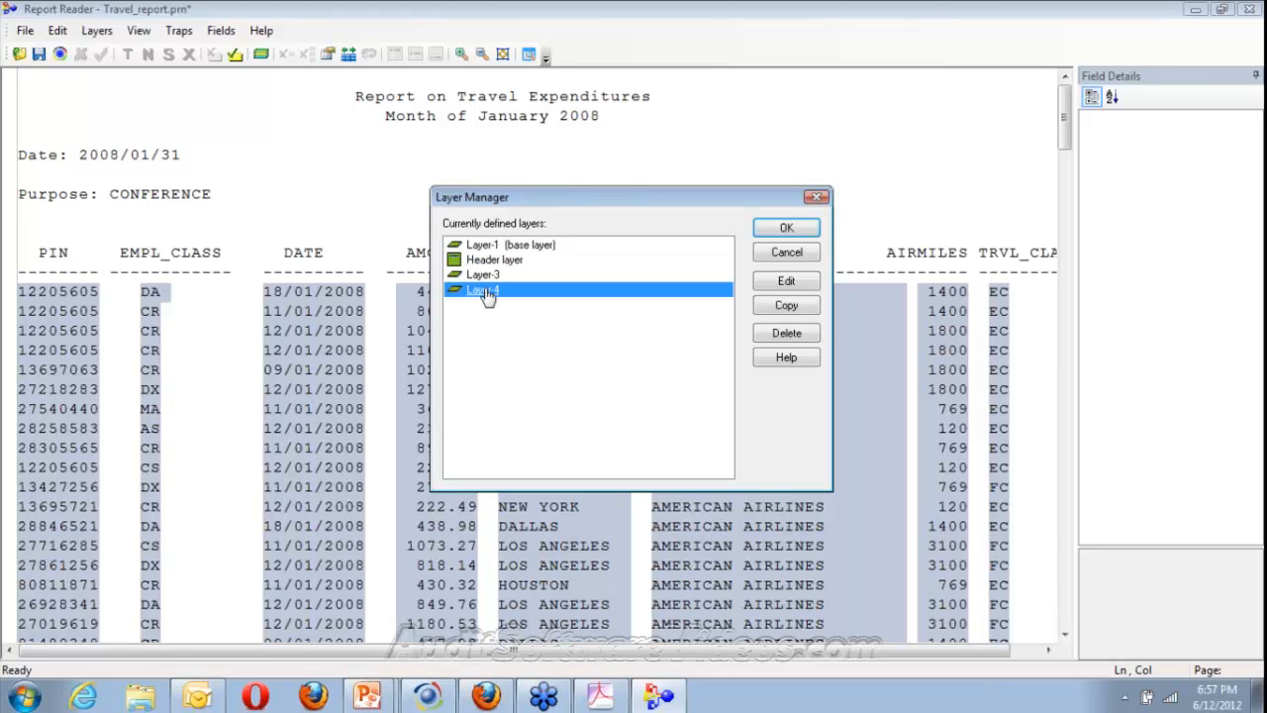
click(778, 283)
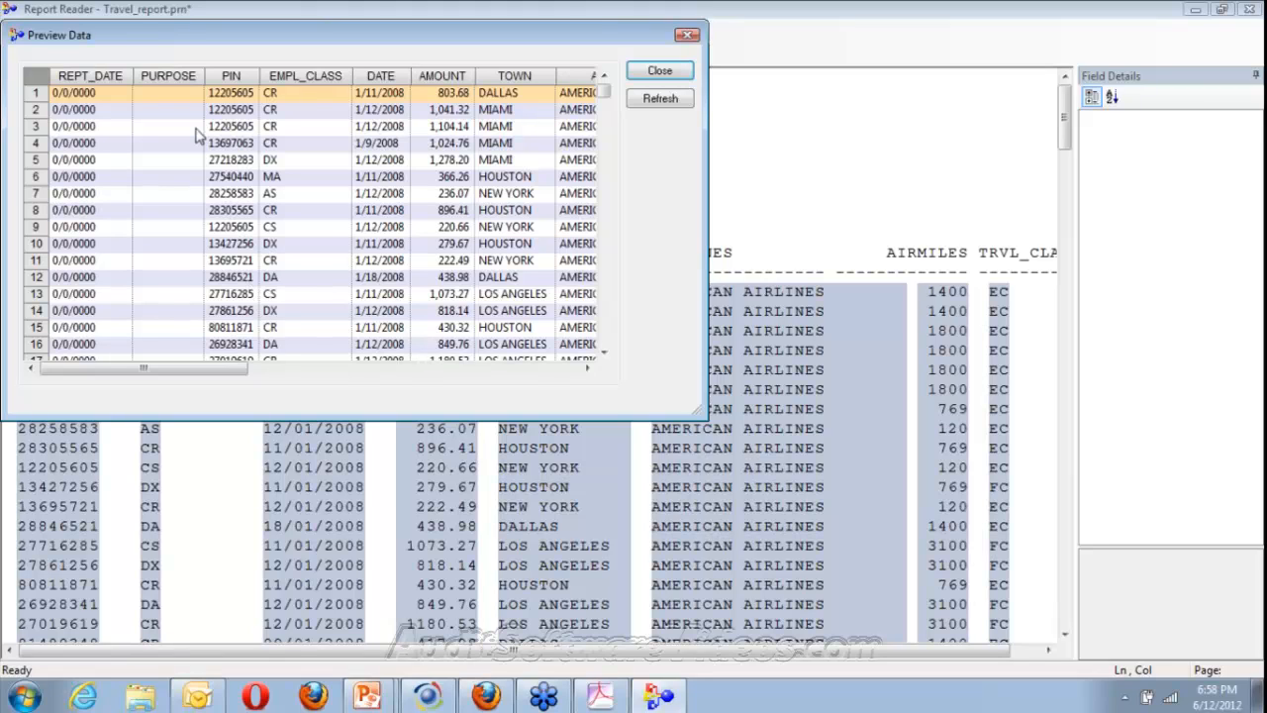
click(660, 71)
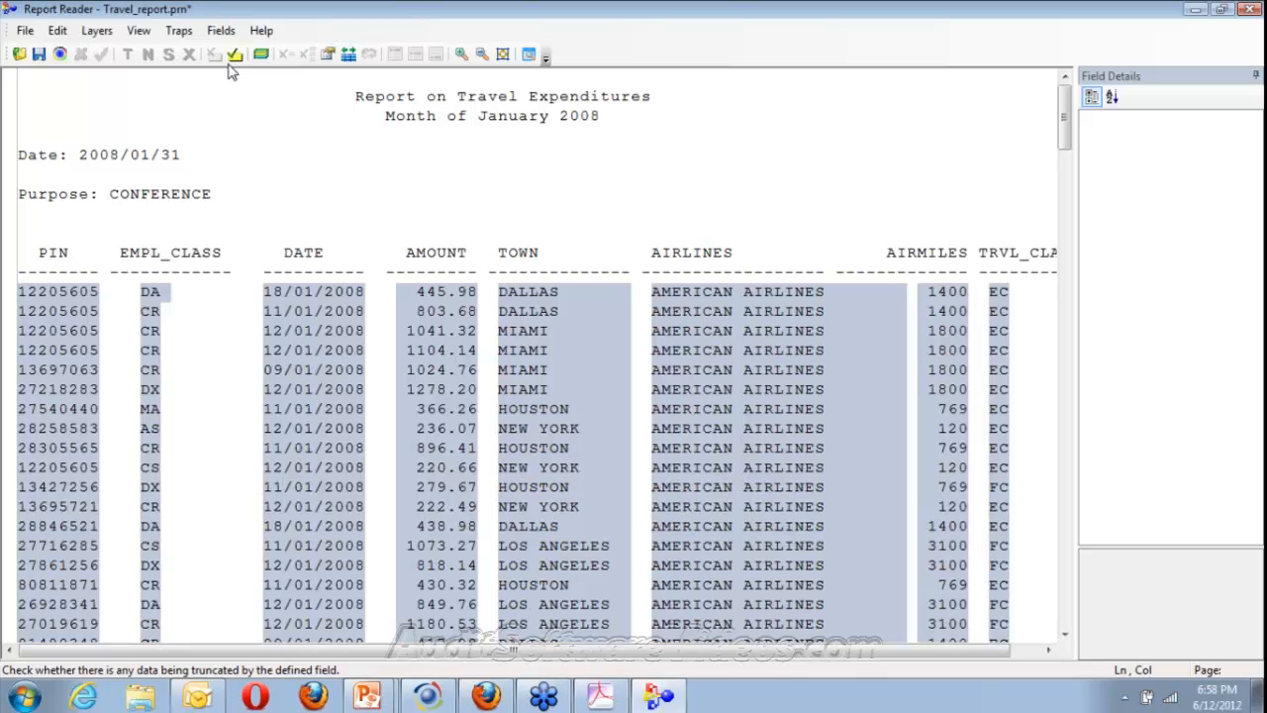
Step: Reopen the Header layer for editing from the list of defined layers
click(97, 31)
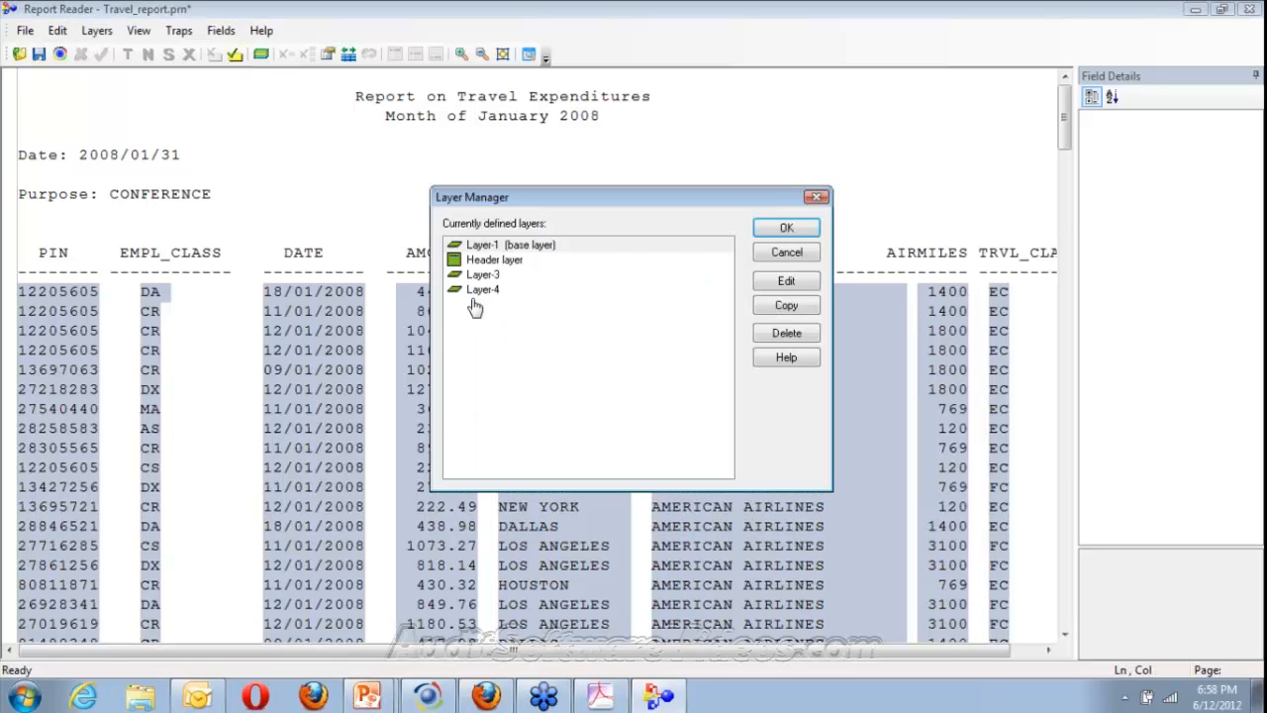
click(495, 259)
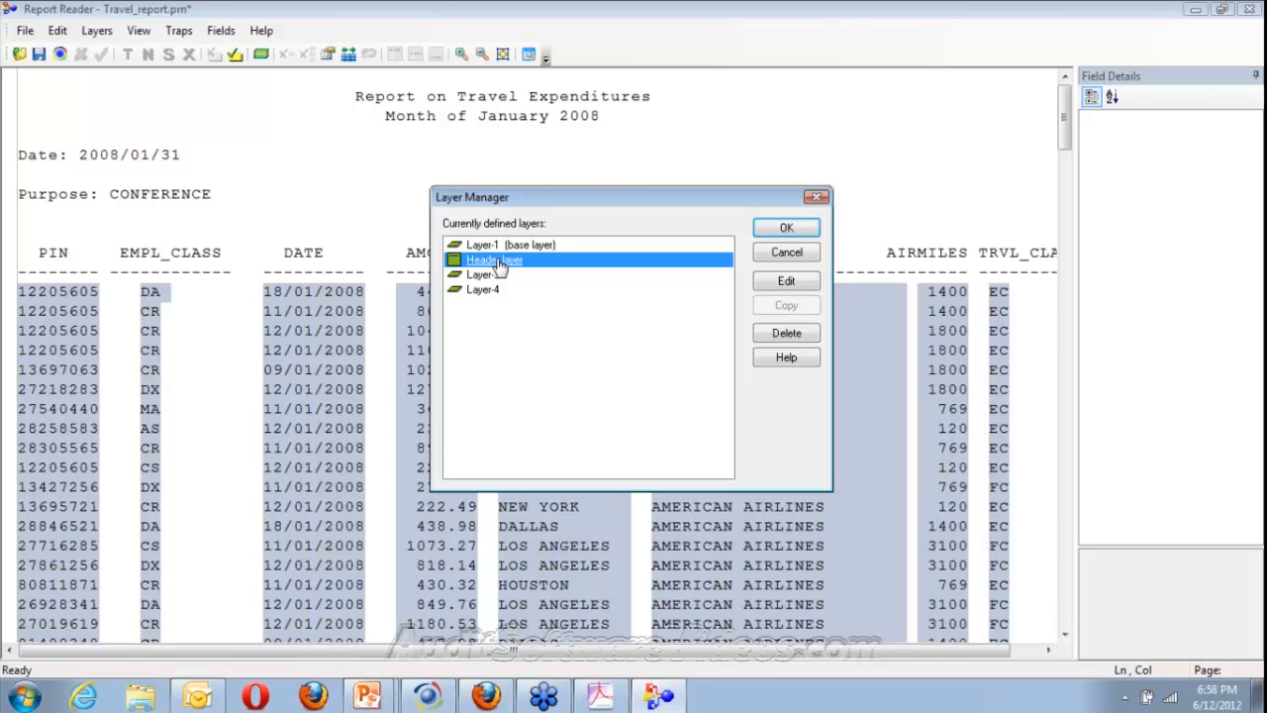
click(782, 282)
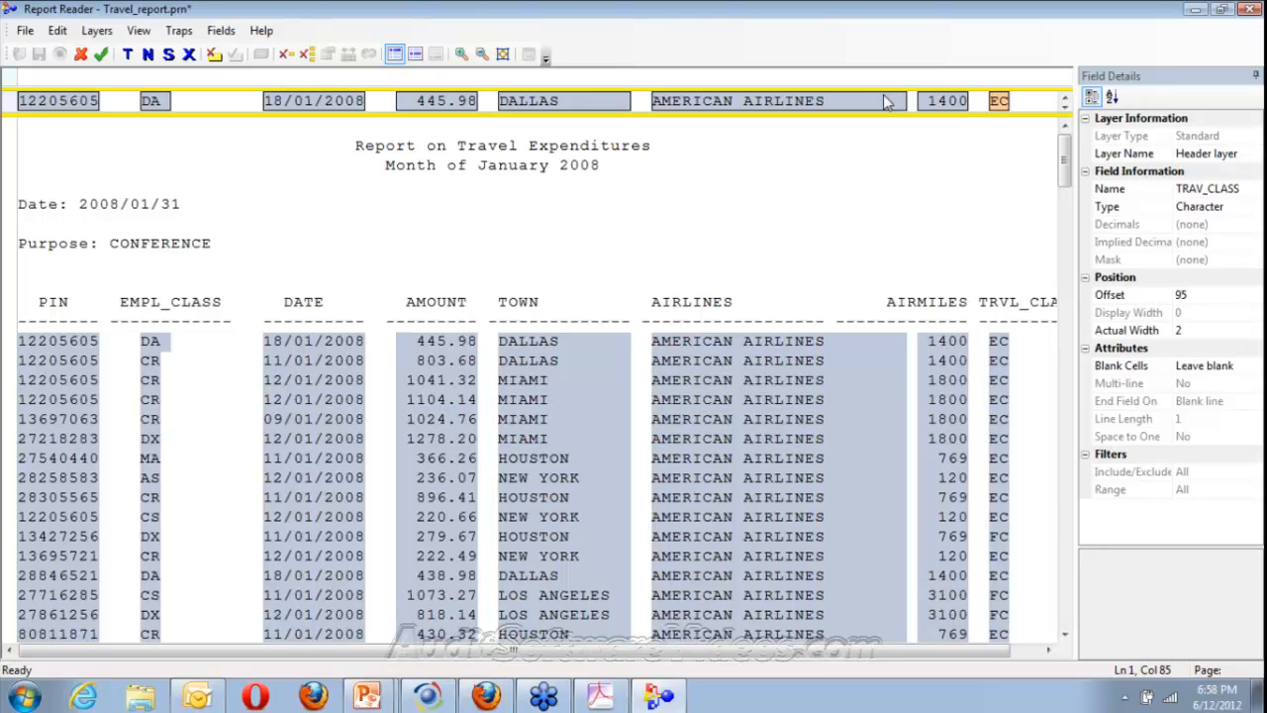
Step: Cancel editing the Header layer and delete that layer from the report's defined layers
click(81, 54)
click(98, 31)
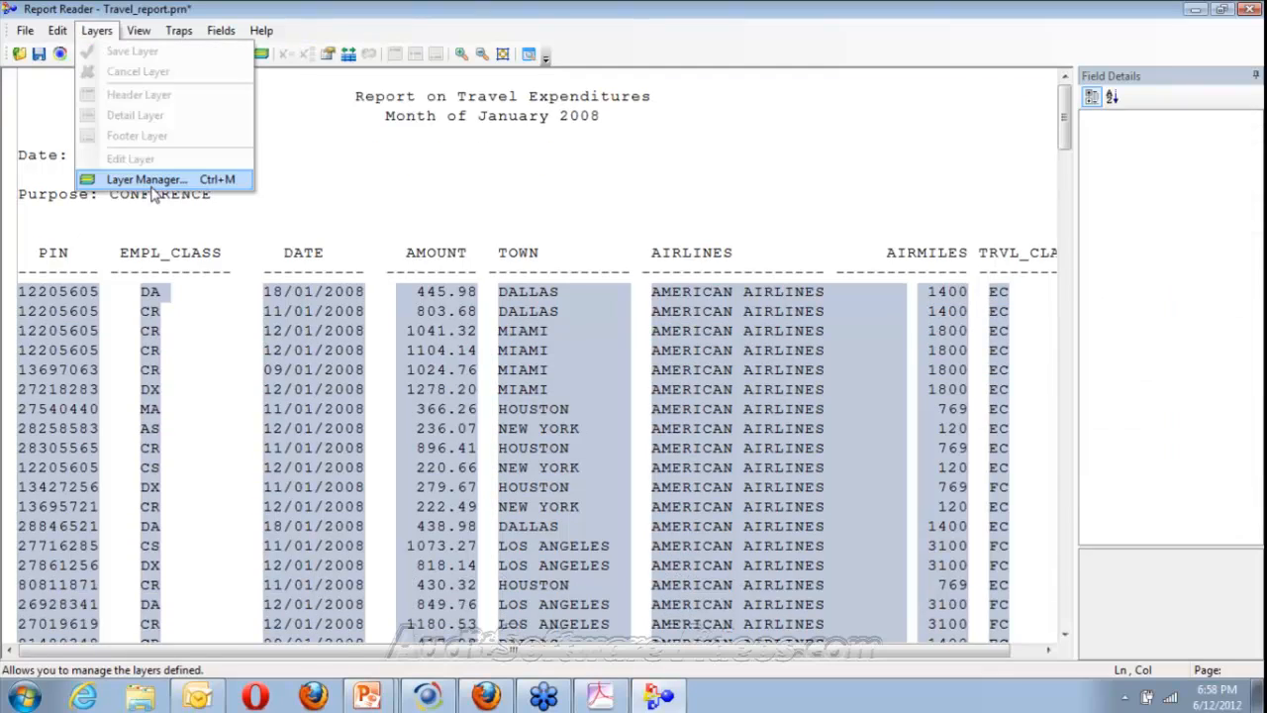
click(149, 182)
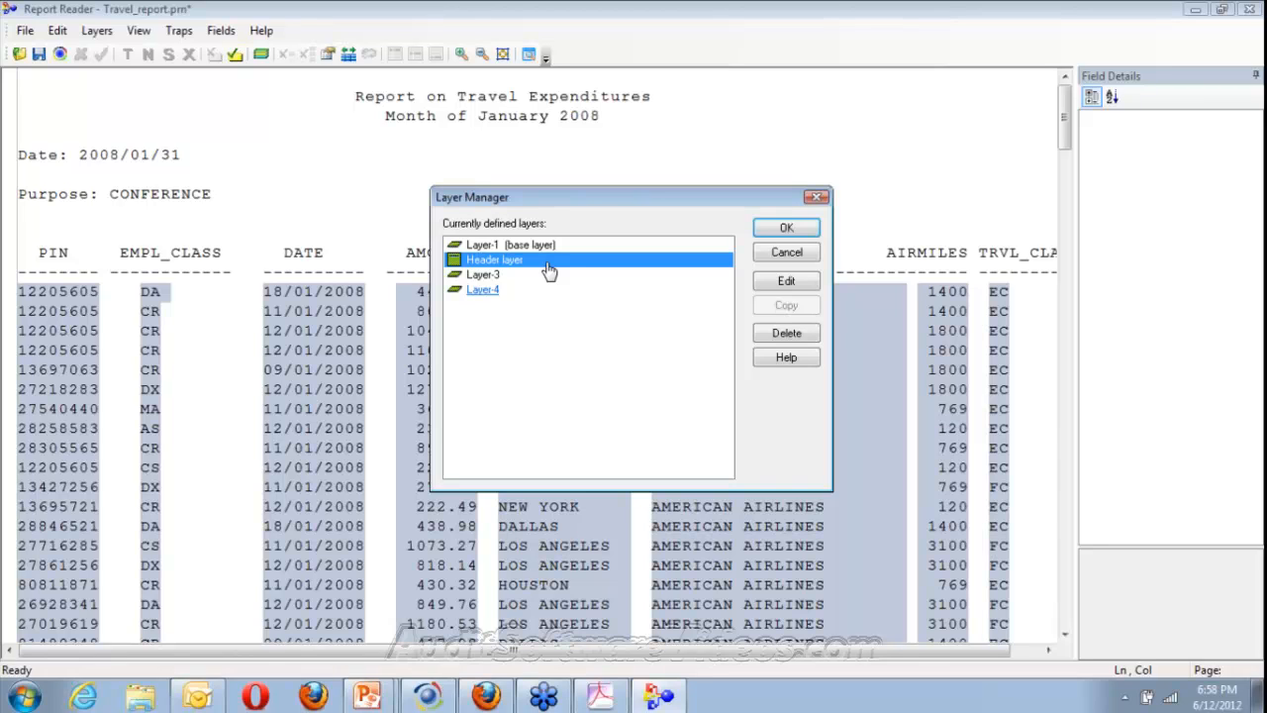
key(Delete)
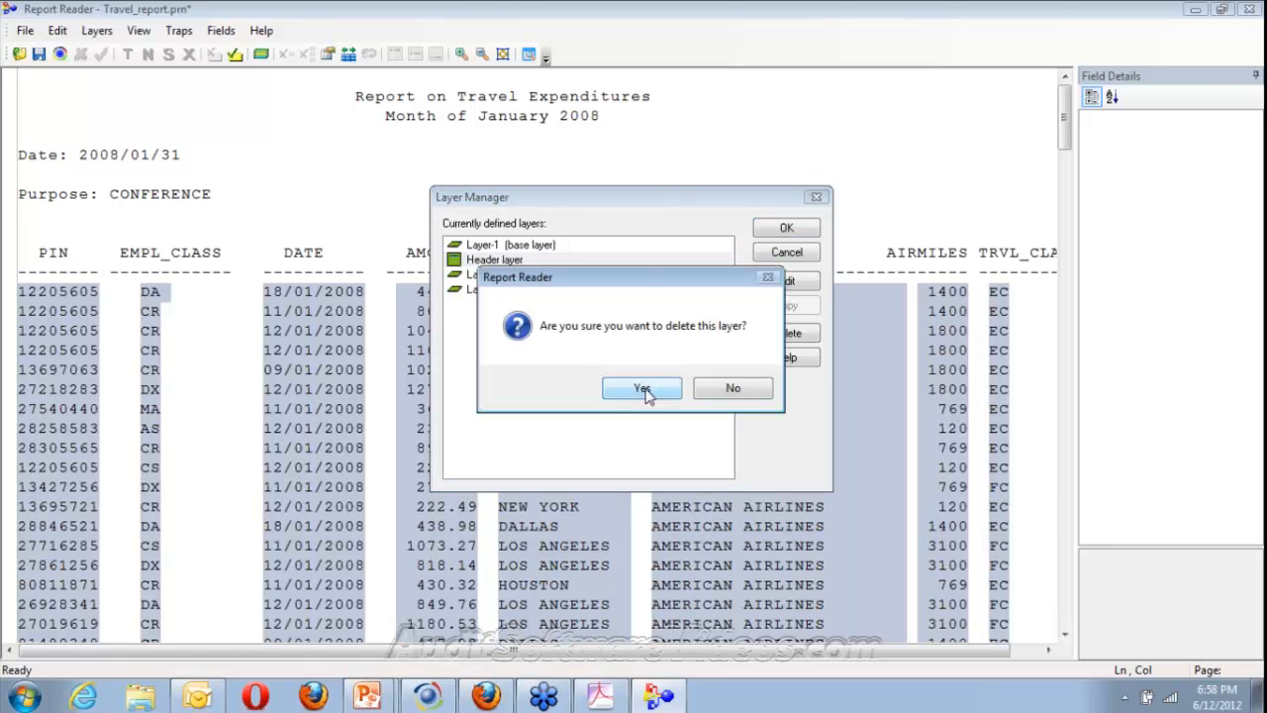
click(642, 389)
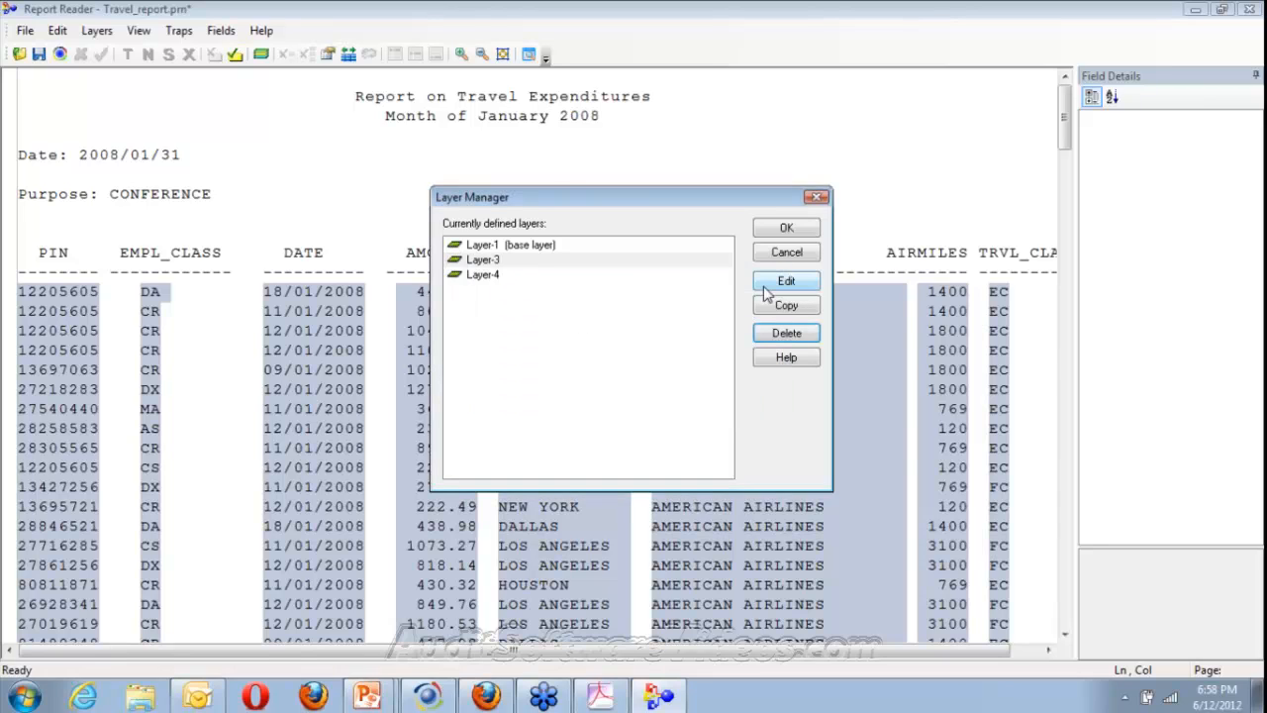
Step: Open Layer-3 for editing to review its PURPOSE field and save the layer
click(485, 261)
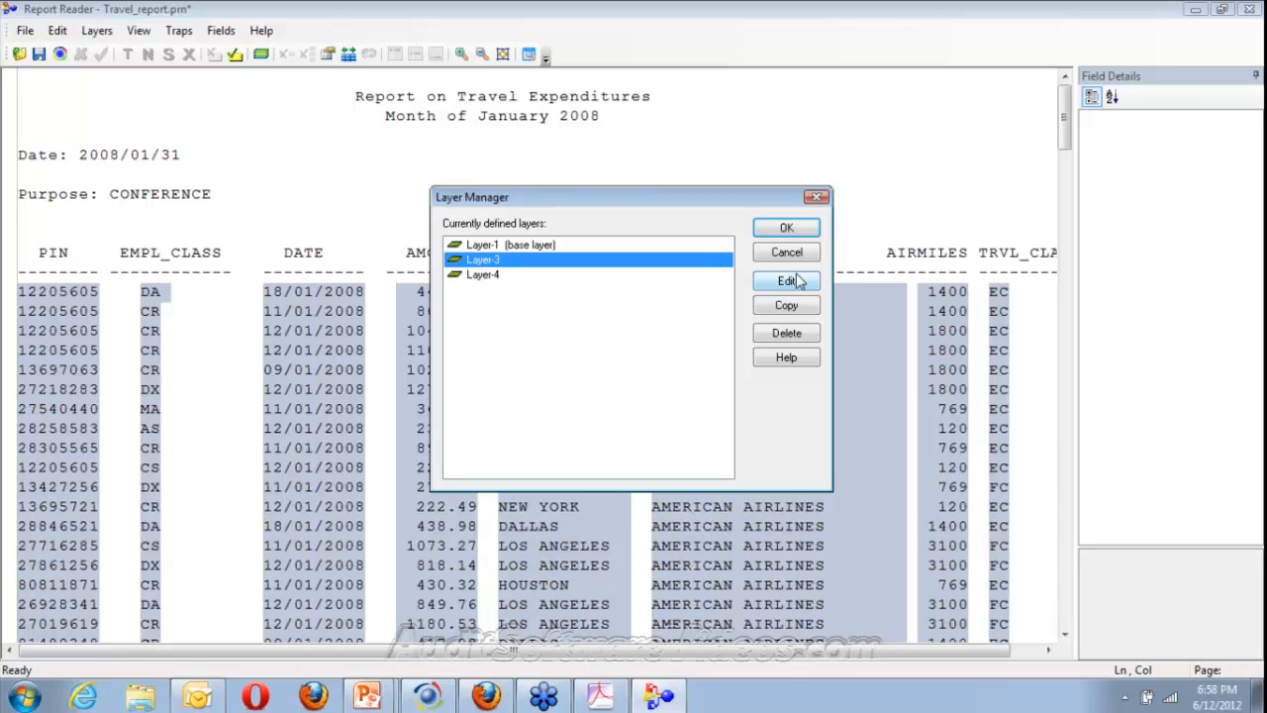
click(786, 281)
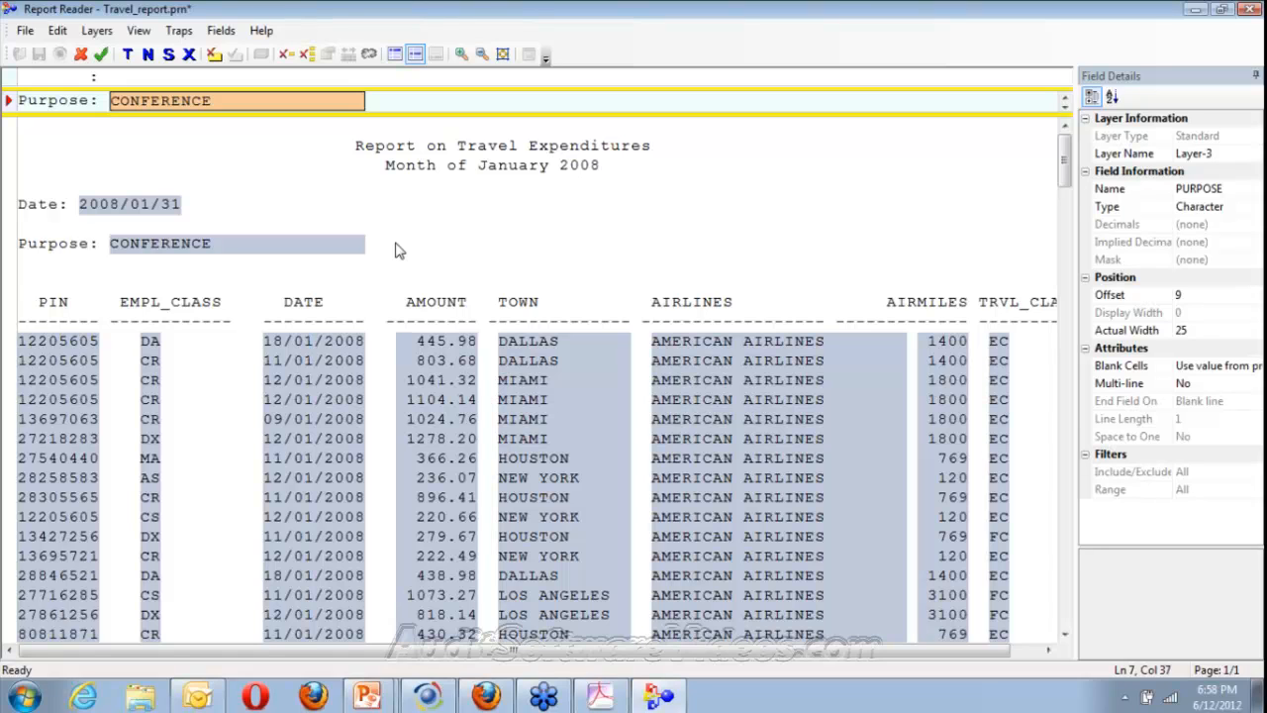
click(101, 54)
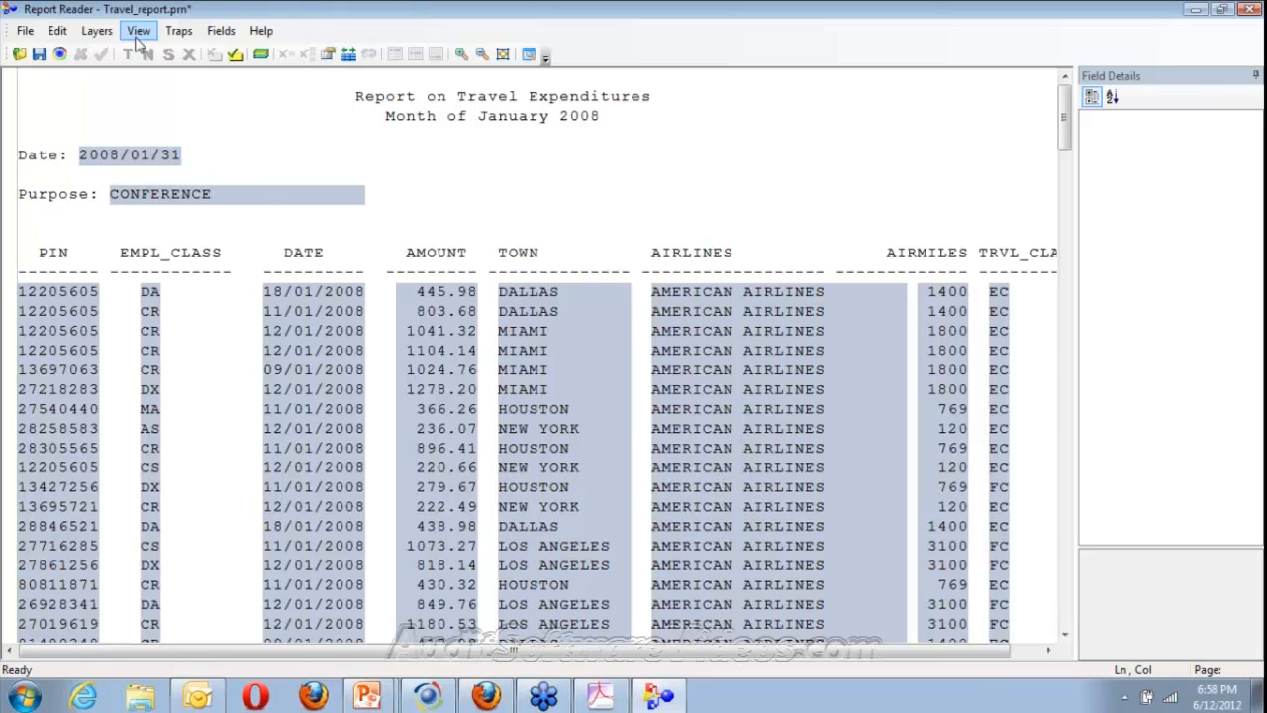
Step: Start importing the travel report into IDEA
click(24, 30)
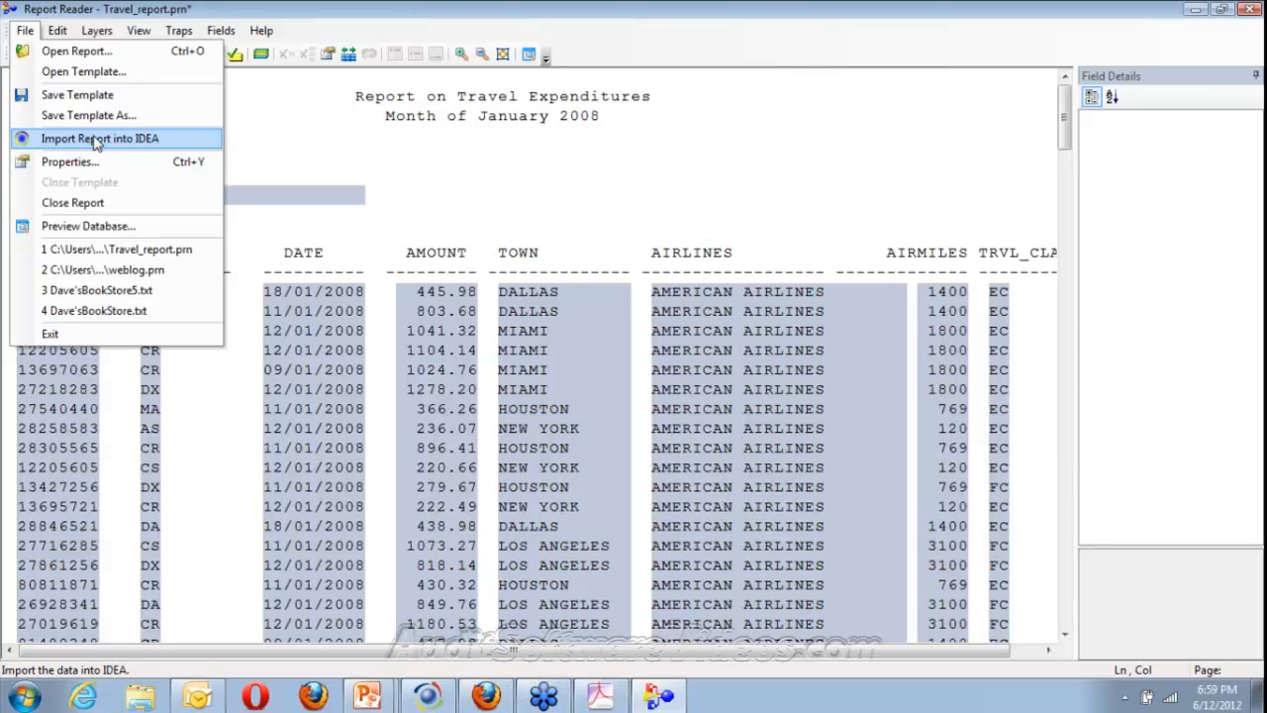
click(96, 139)
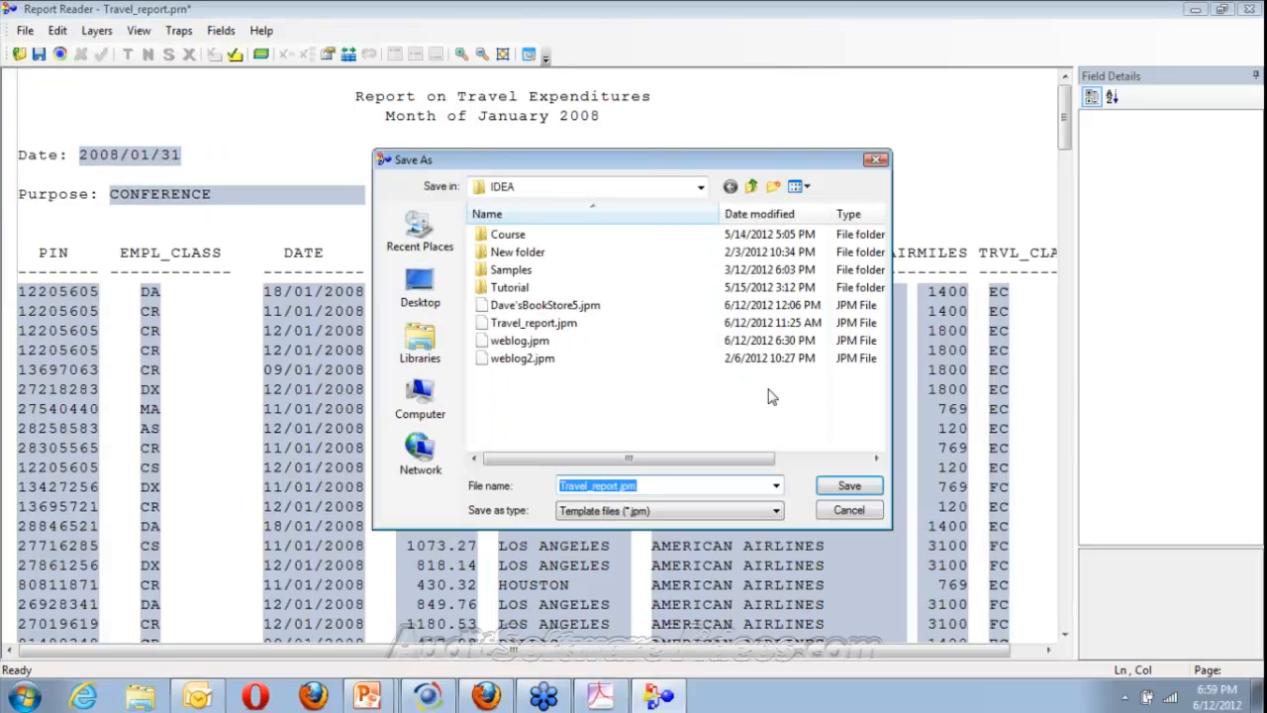